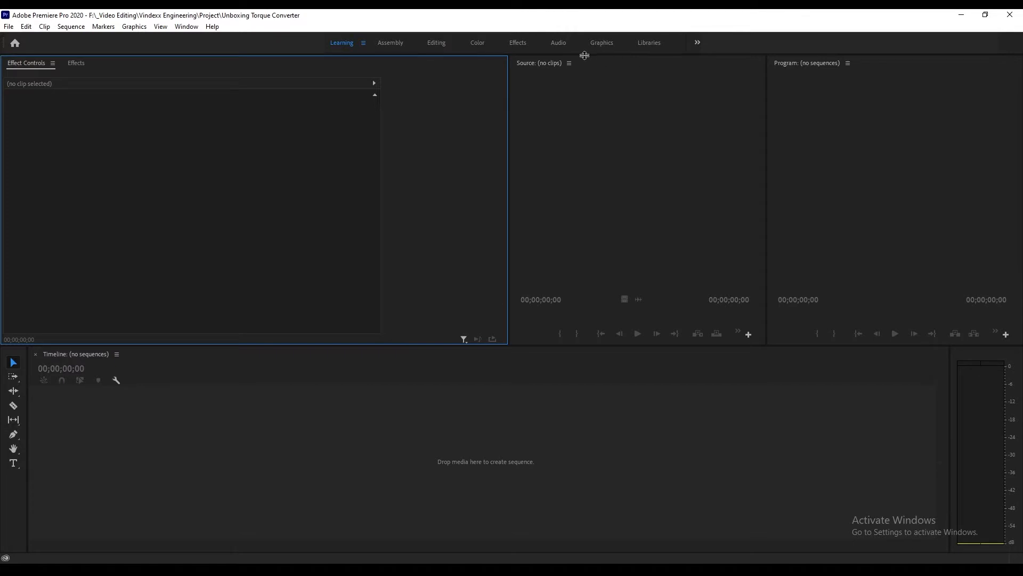
- Switch to the Editing workspace and import folders 1, 2 and 3 from C:\temp in File Explorer into the project
click(432, 43)
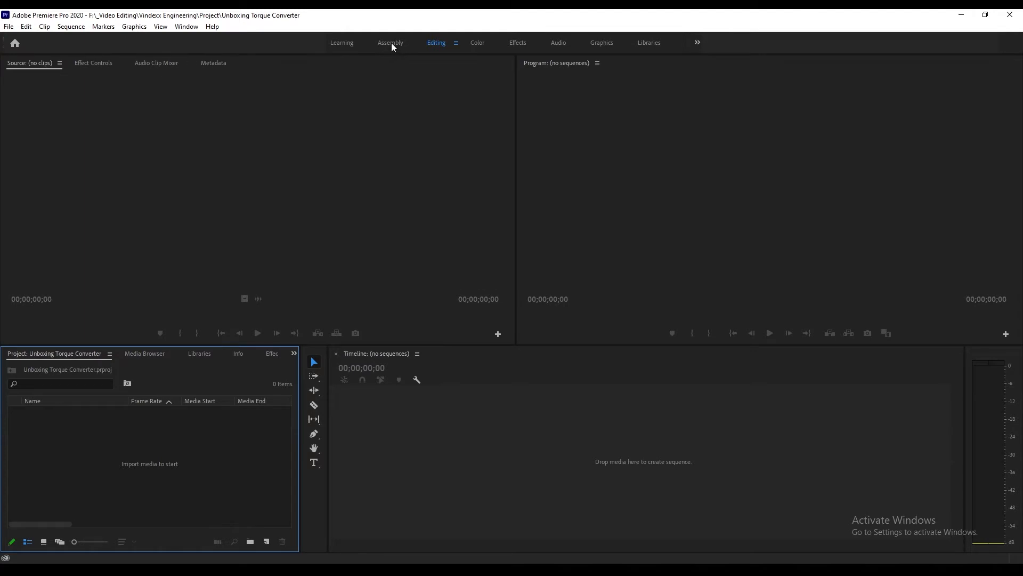
key(alt+Tab)
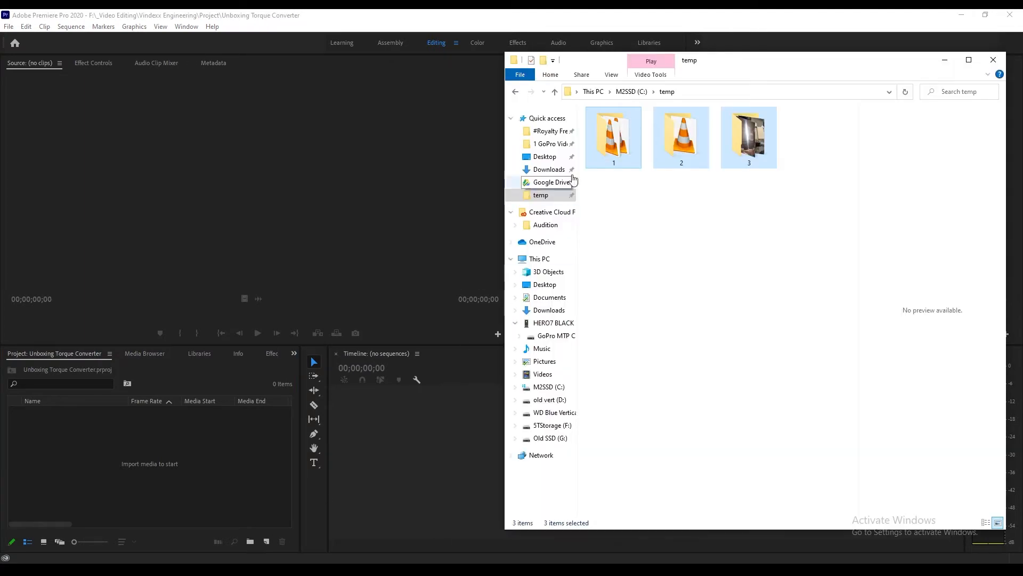
drag(604, 136, 153, 485)
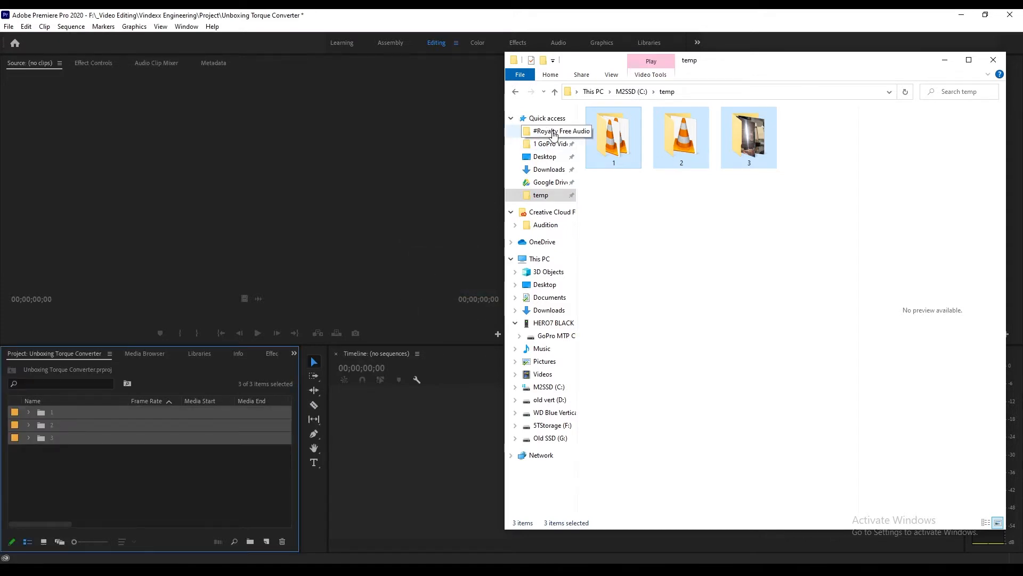
- Audition tracks in the BenSound folder under #Royalty Free Audio and import bensound-goinghigher.mp3 into the project
click(553, 133)
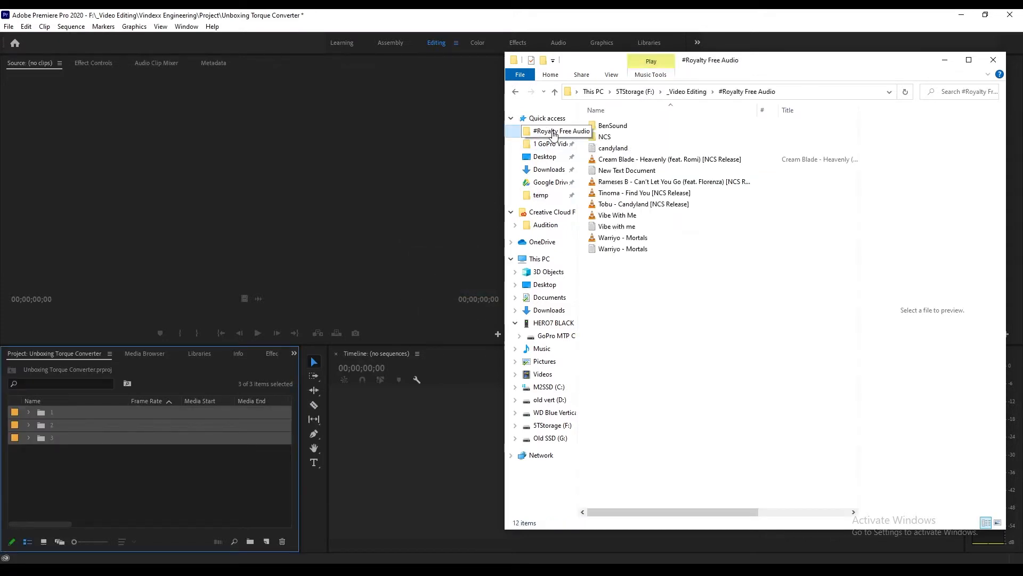
double_click(633, 128)
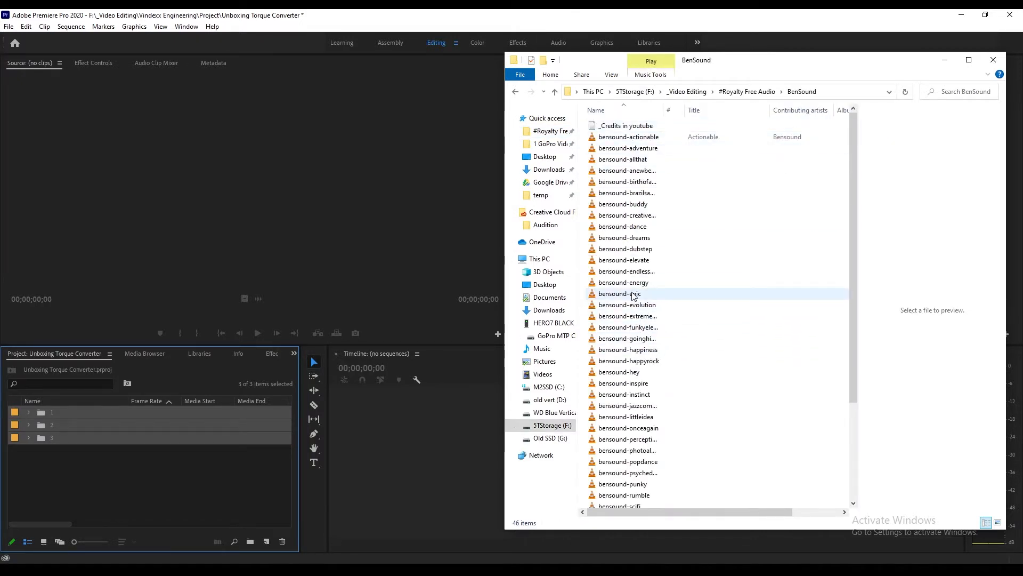
double_click(634, 292)
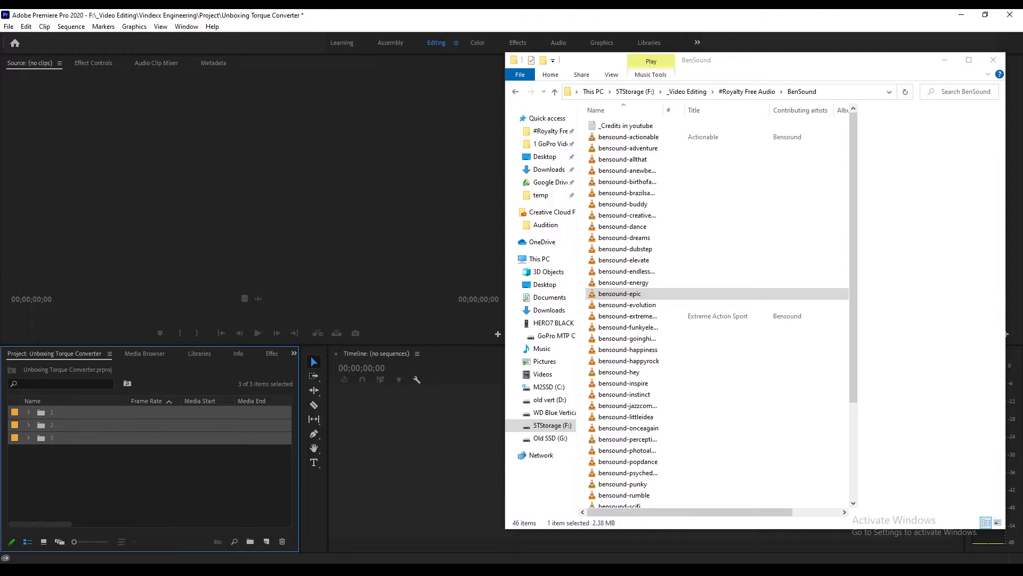
click(609, 95)
click(609, 298)
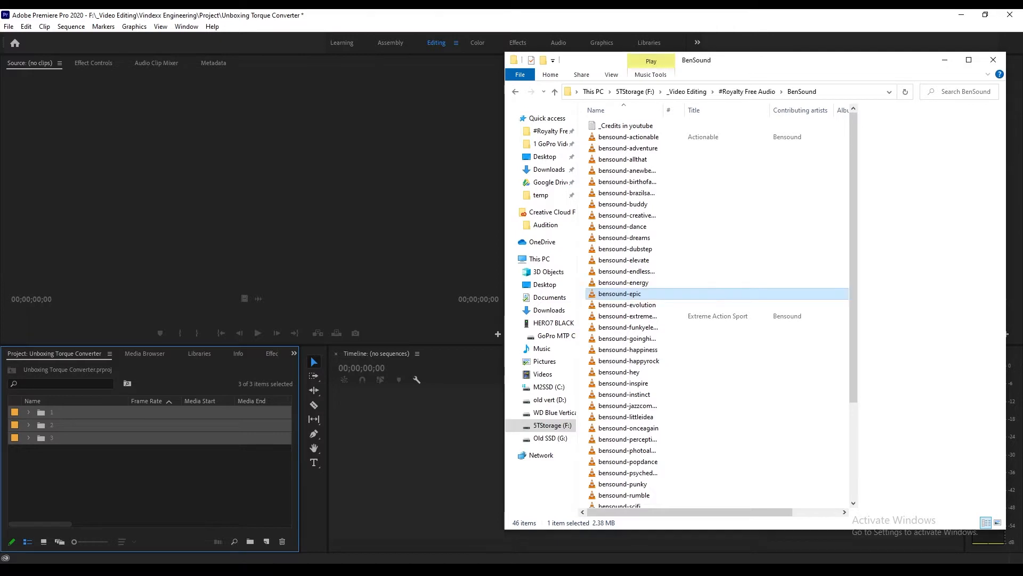
click(640, 319)
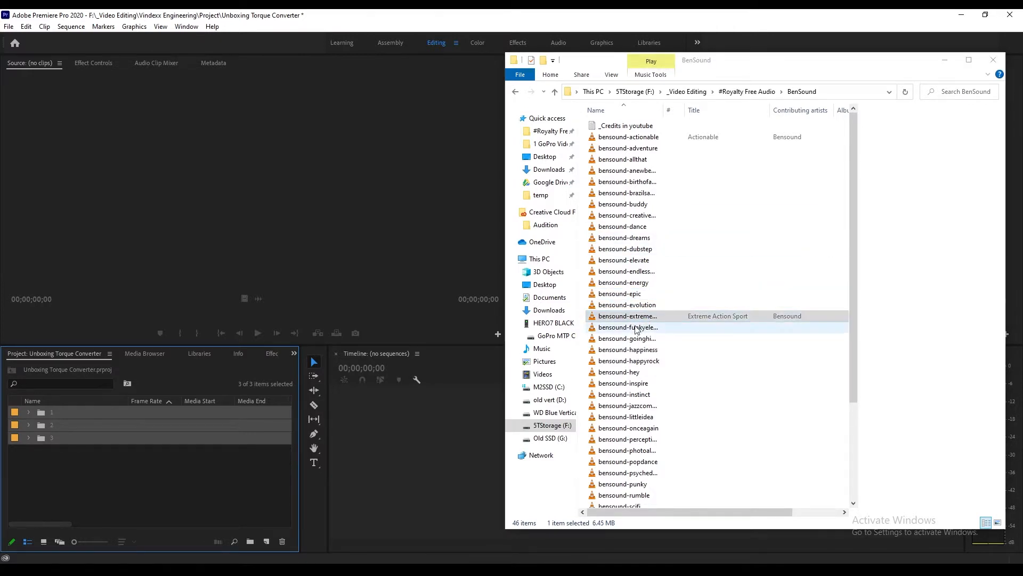
click(635, 329)
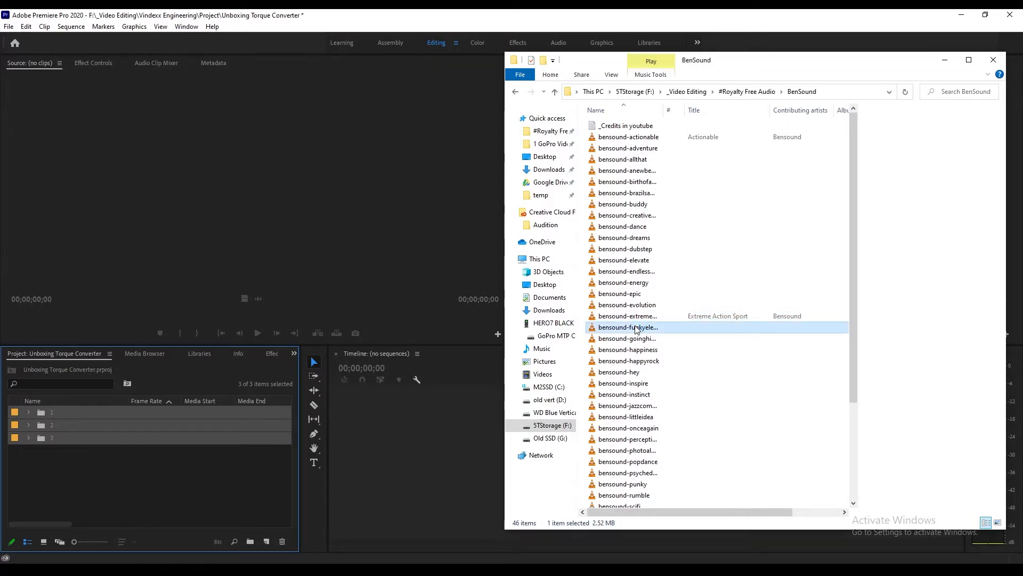
click(632, 340)
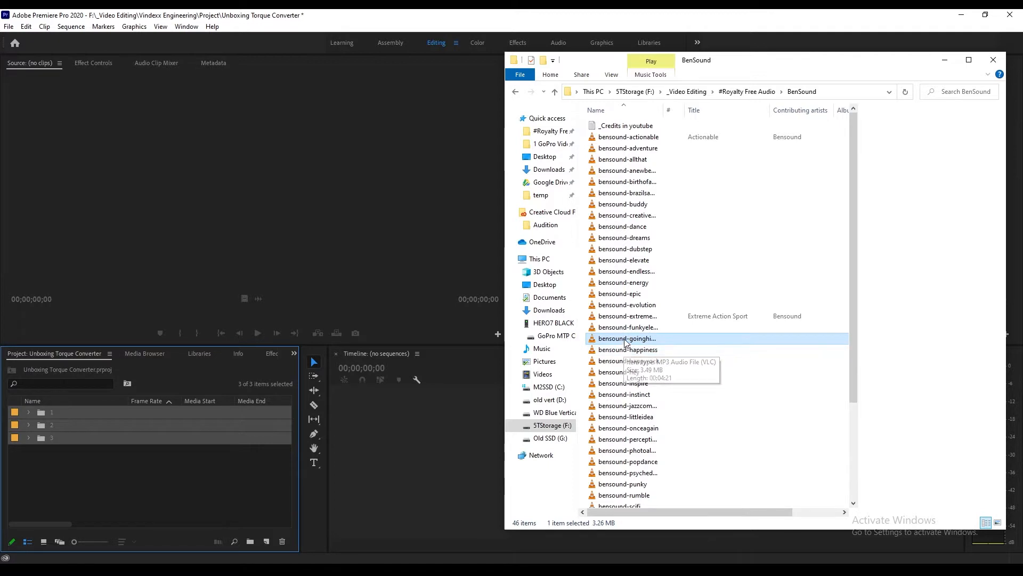
drag(627, 342, 187, 480)
- Audition more BenSound tracks to import bensound-jazzcomedy.mp3 into the project, and delete bensound-goinghigher.mp3 from it
click(637, 352)
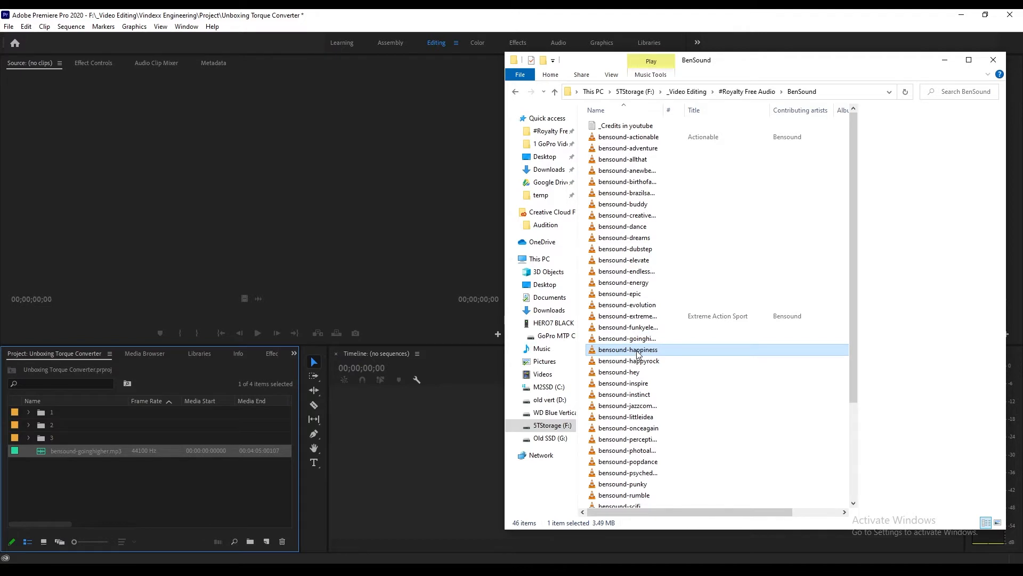
click(633, 362)
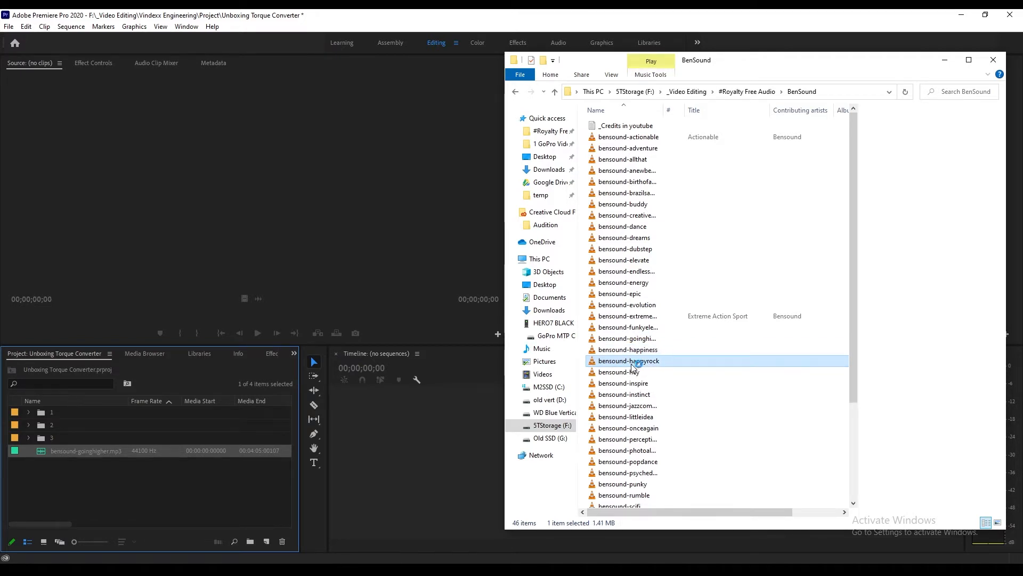
scroll(633, 352, down, 4)
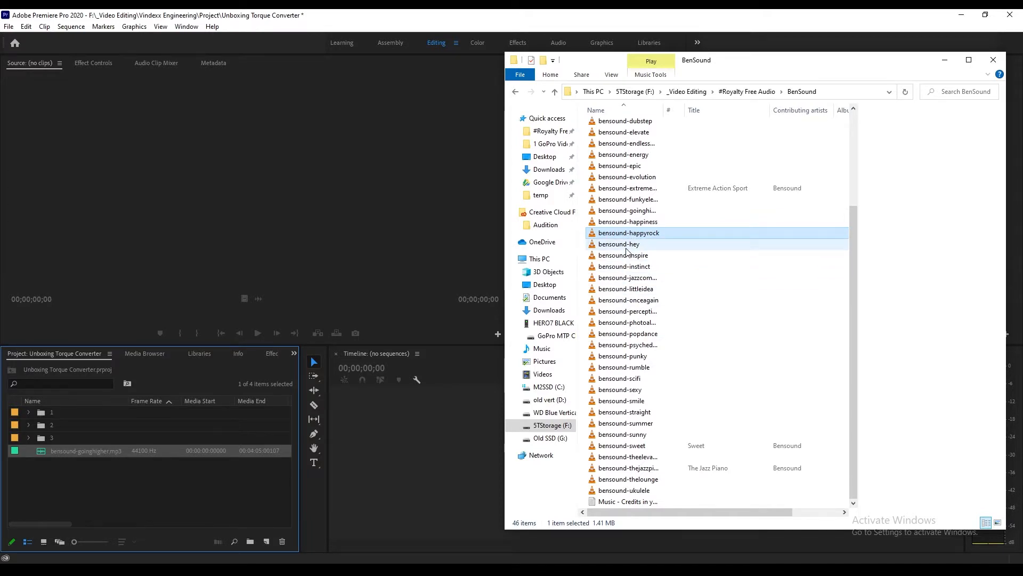
mouse_move(630, 238)
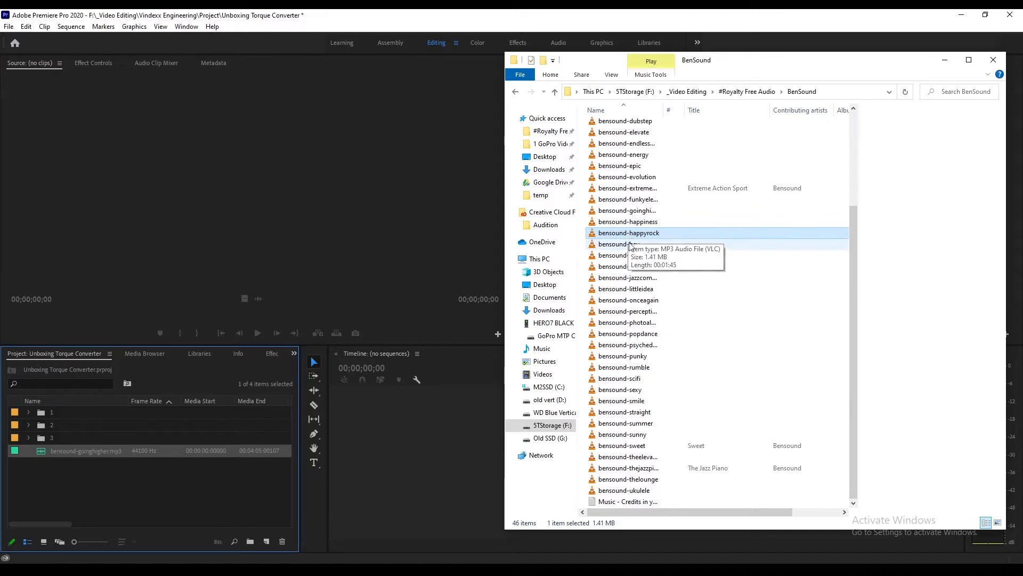
click(629, 245)
click(627, 256)
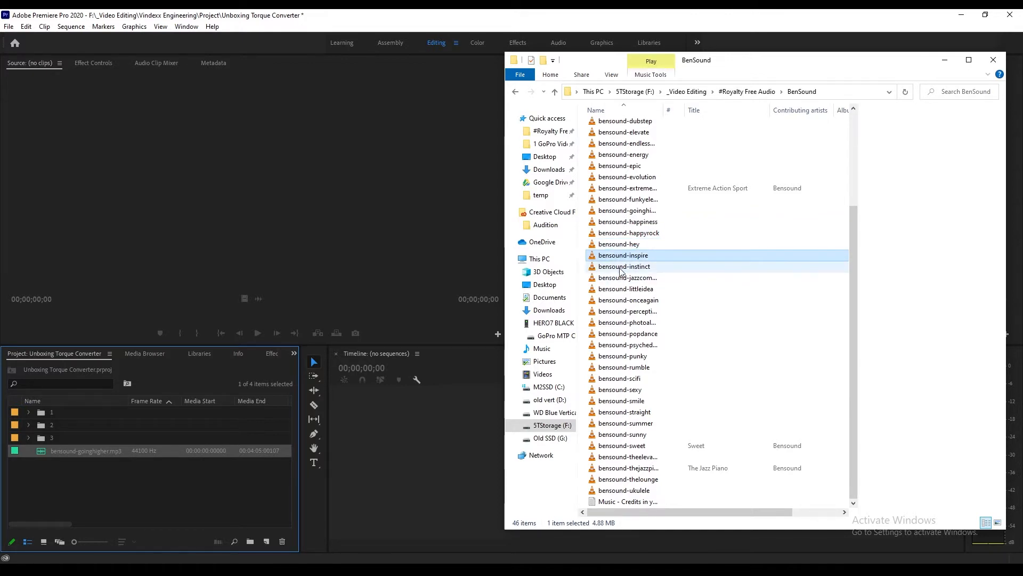
click(621, 271)
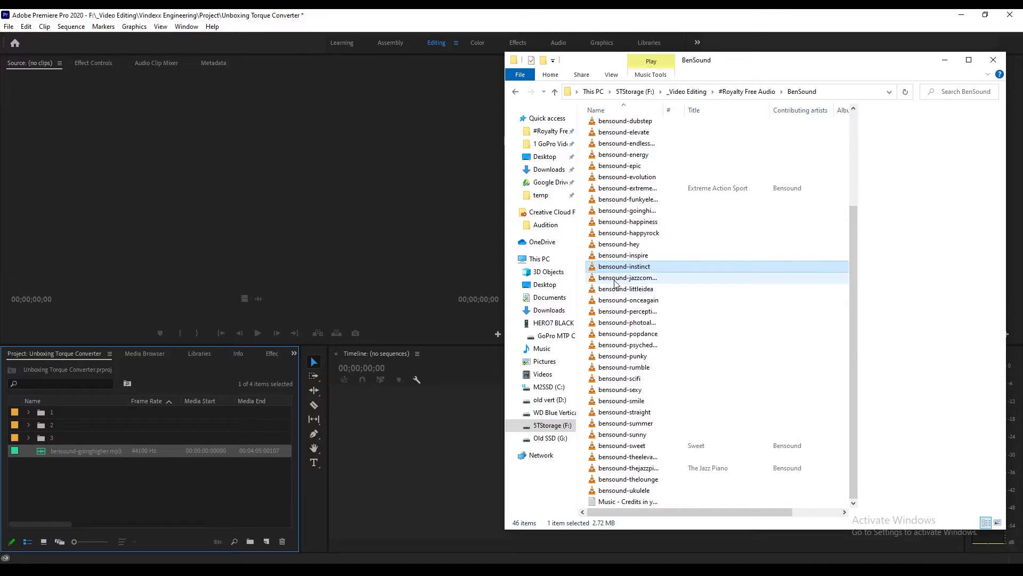
click(616, 281)
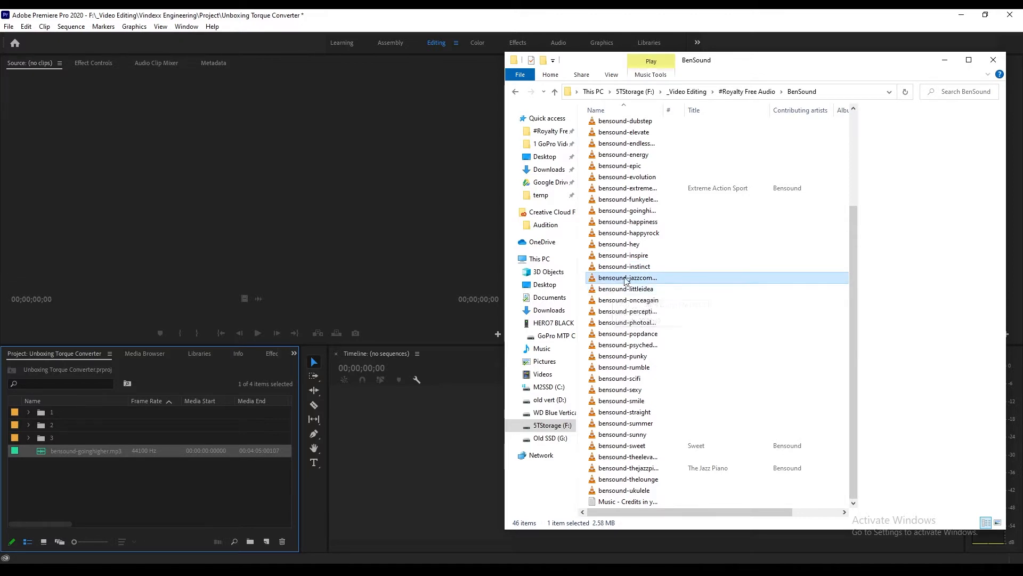
drag(620, 279, 91, 493)
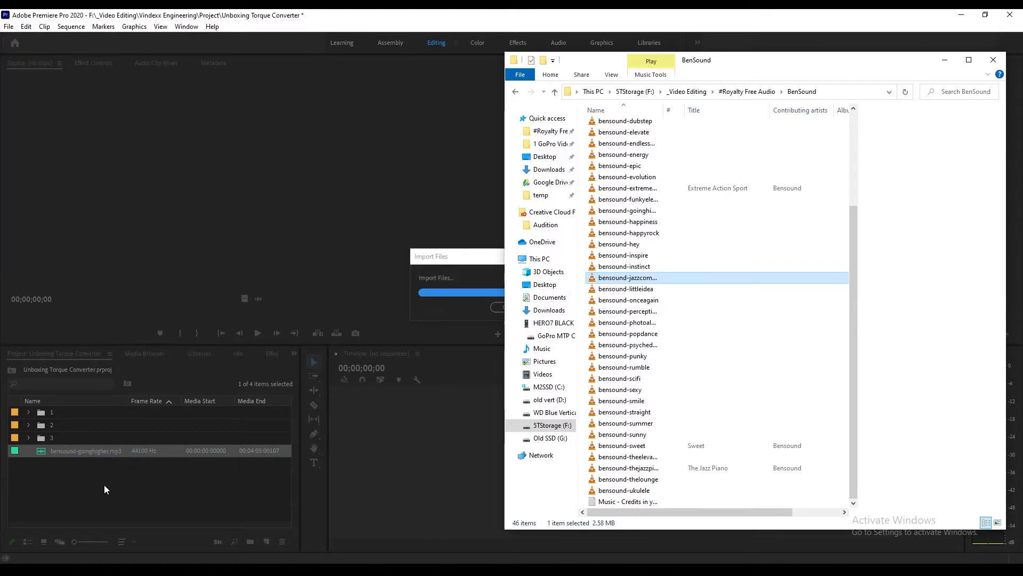
click(107, 453)
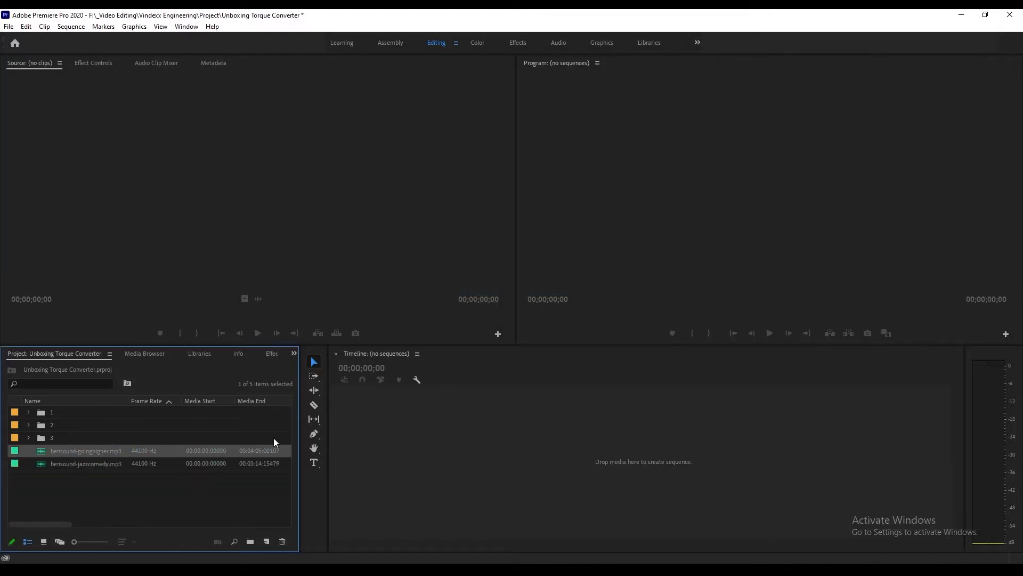
key(Delete)
- Create a new sequence named Sequence 01 with the RED R3D 1080p 16x9 29.97 preset
right_click(72, 471)
mouse_move(127, 312)
click(229, 313)
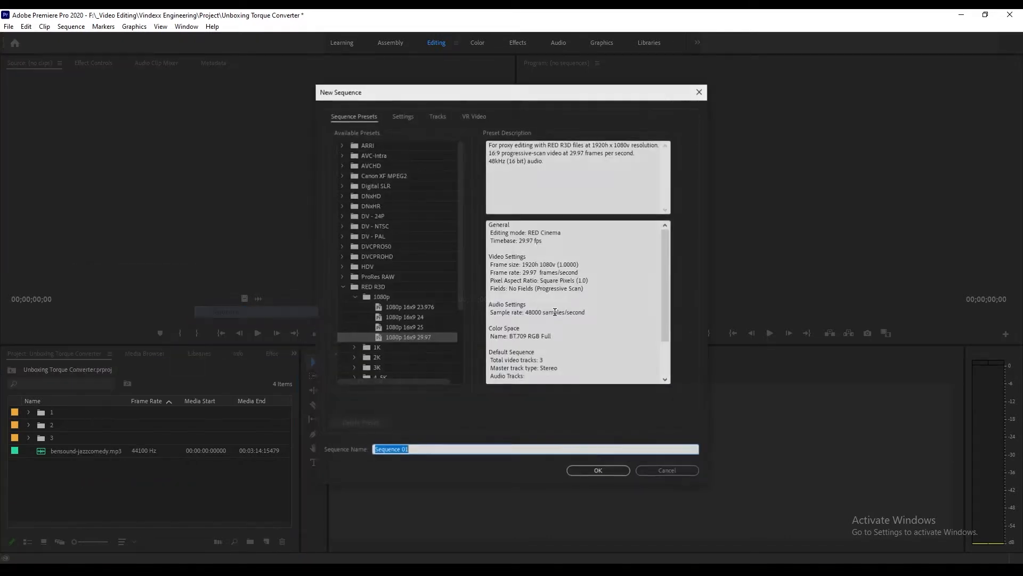
click(607, 470)
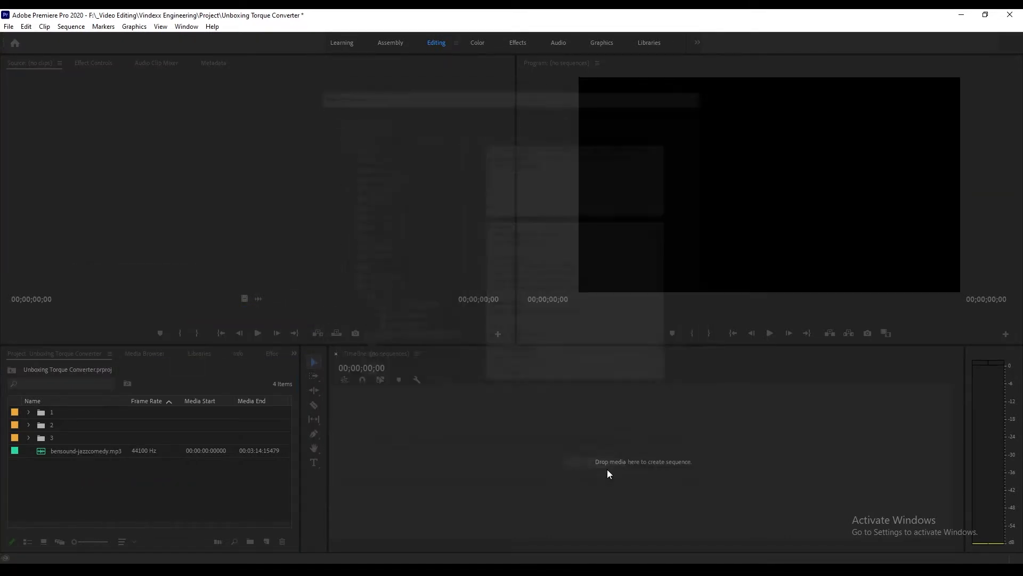
- Import the Vindexx Logo and Youtube - 25252 videos from F:\_Video Editing\Vindexx Engineering in File Explorer into the project
key(alt+Tab)
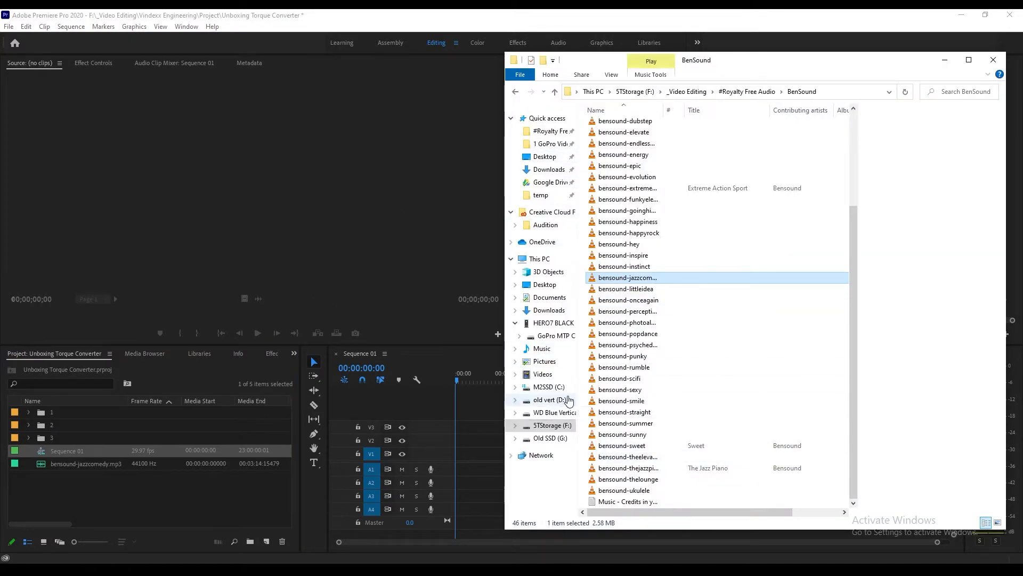
click(552, 425)
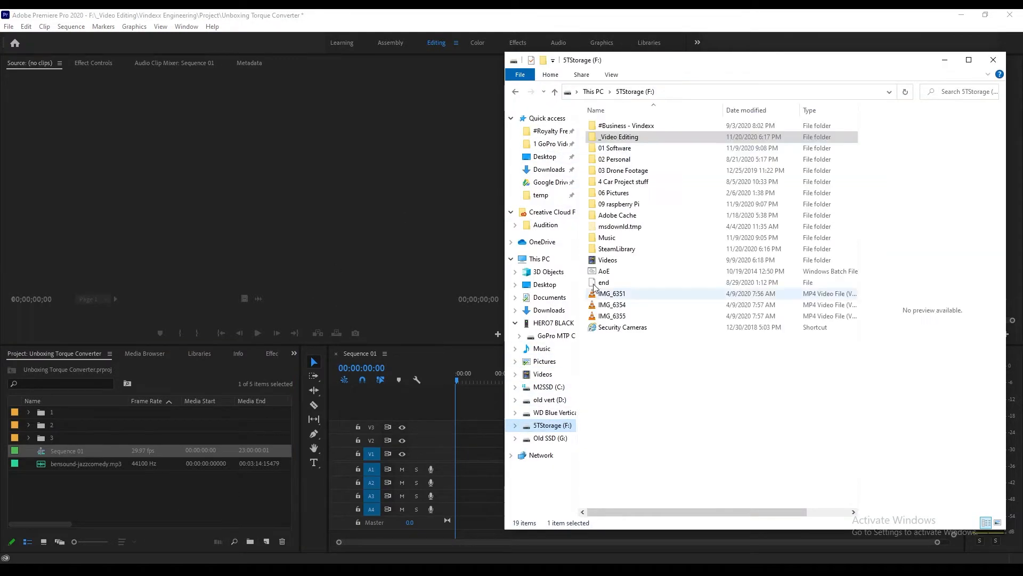
double_click(618, 137)
click(625, 226)
double_click(625, 226)
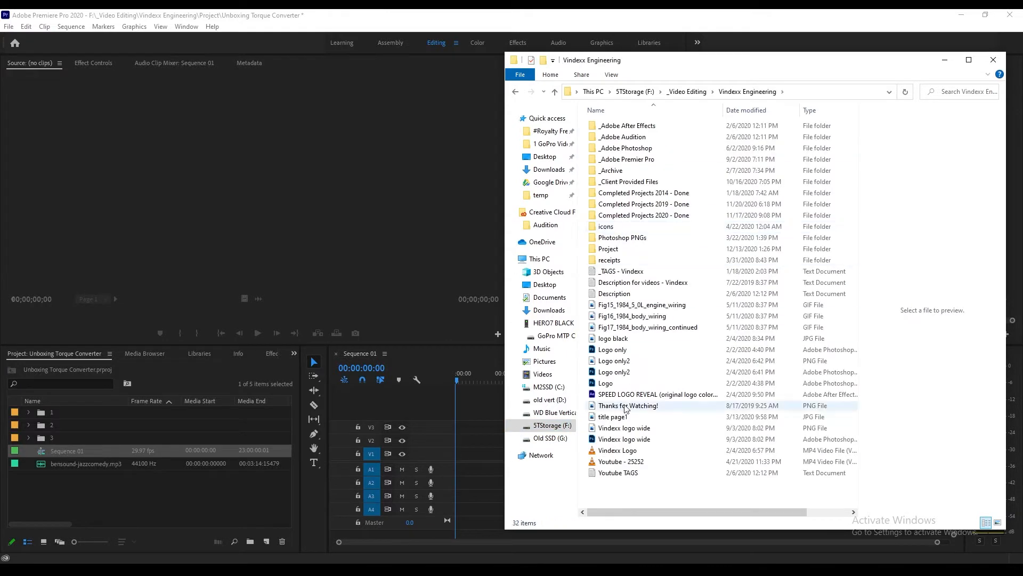
click(624, 451)
shift+click(622, 462)
drag(623, 461, 121, 496)
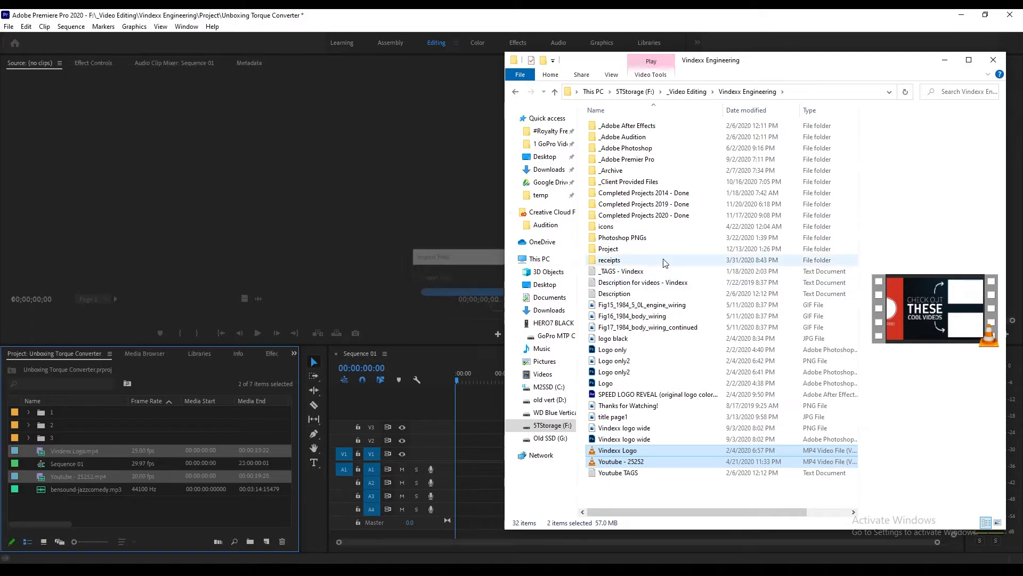
click(945, 60)
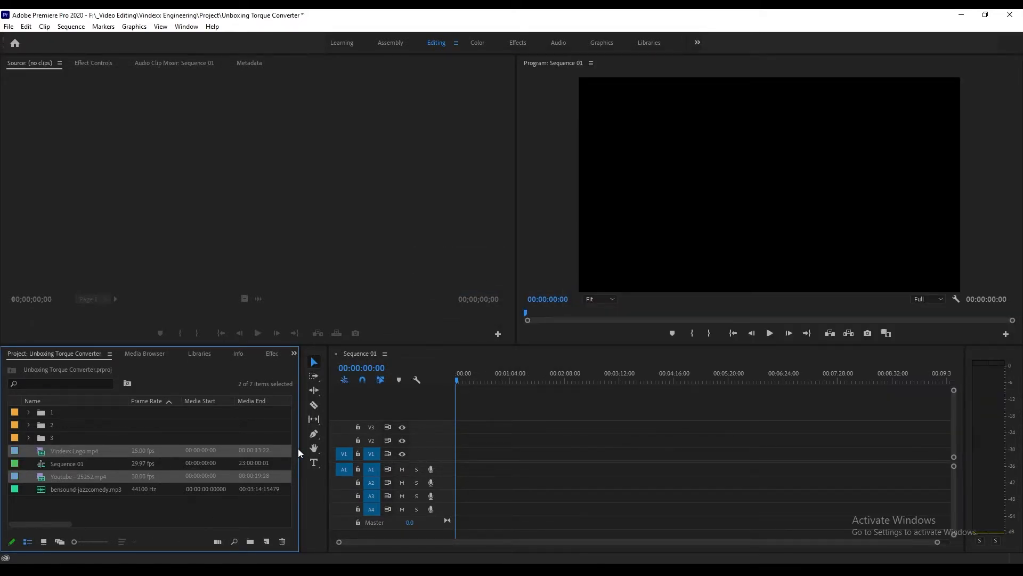
- Narrow the project and tools areas of the workspace to give the timeline more width
drag(300, 382, 192, 384)
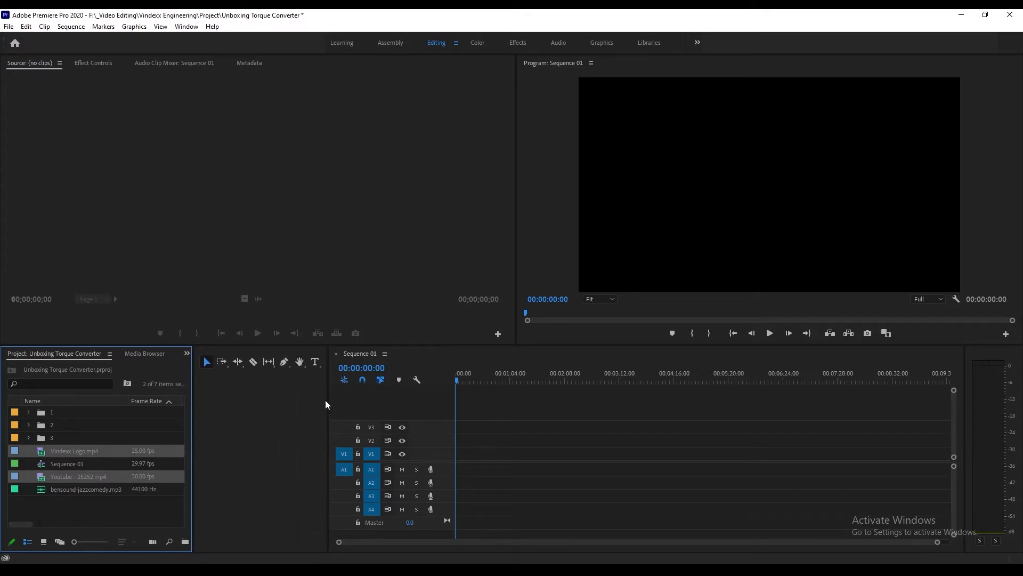
drag(329, 398, 192, 414)
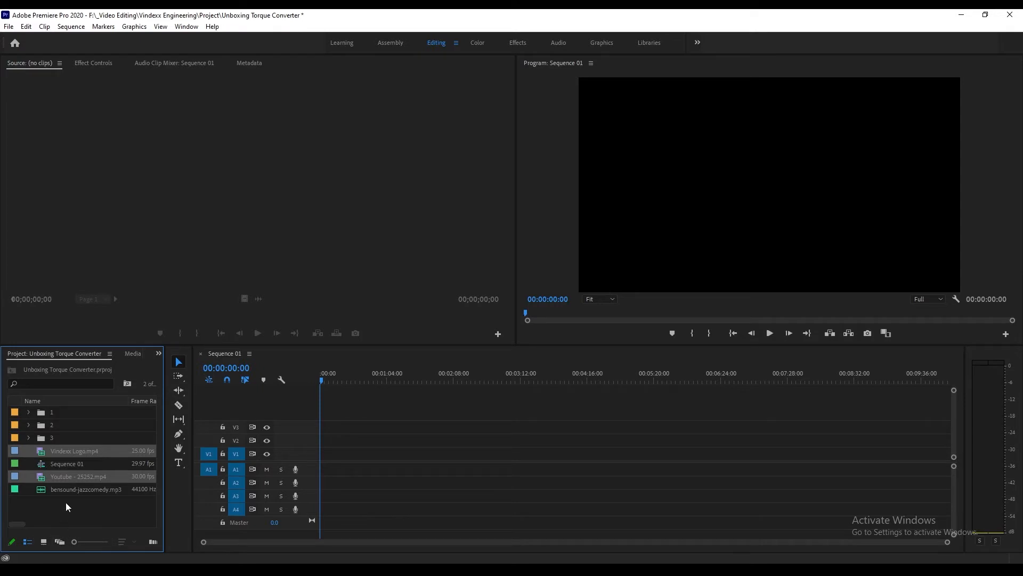
- Place bensound-jazzcomedy.mp3 at the start of A4, and on V1 Youtube - 25252.mp4 at about 00:09:35 and Vindexx Logo.mp4 at about 00:00:23
click(77, 515)
drag(85, 490, 321, 512)
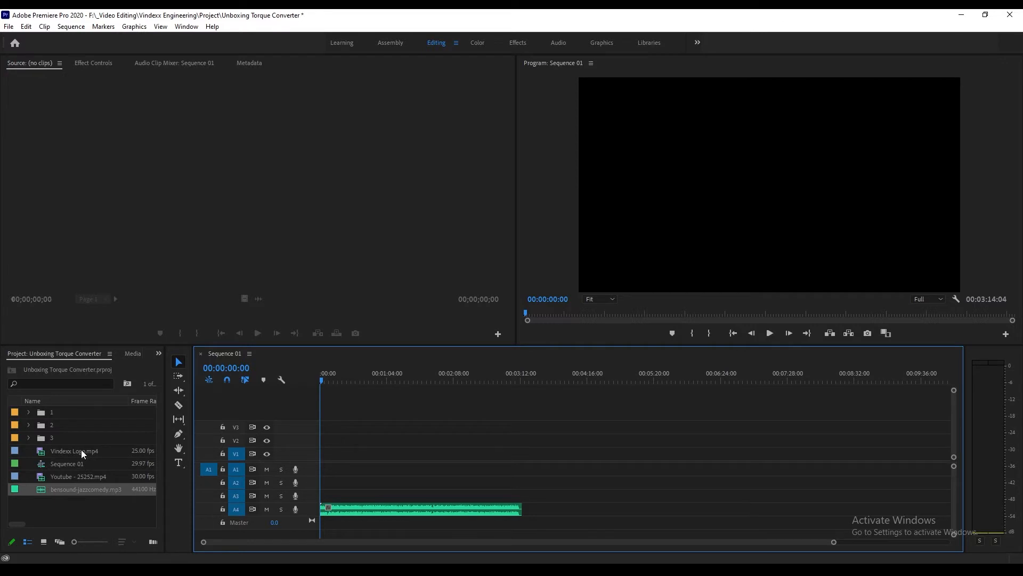
drag(69, 477, 925, 464)
drag(69, 451, 350, 463)
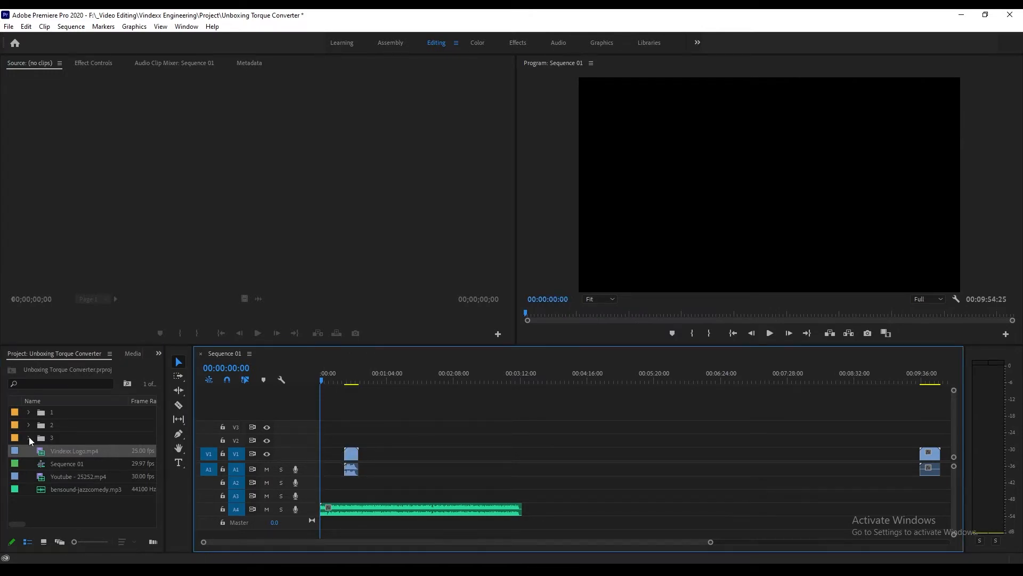
- Load GX010136.MP4 from folder 1 into the Source monitor and mark a 3-second In-to-Out range starting at about 02:10:46
click(28, 413)
click(59, 425)
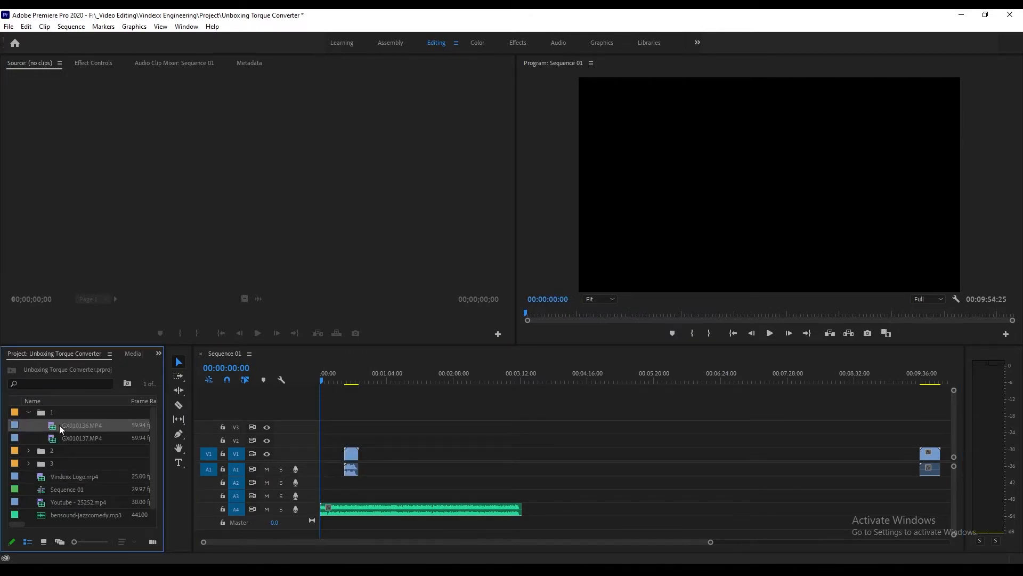
drag(78, 425, 143, 271)
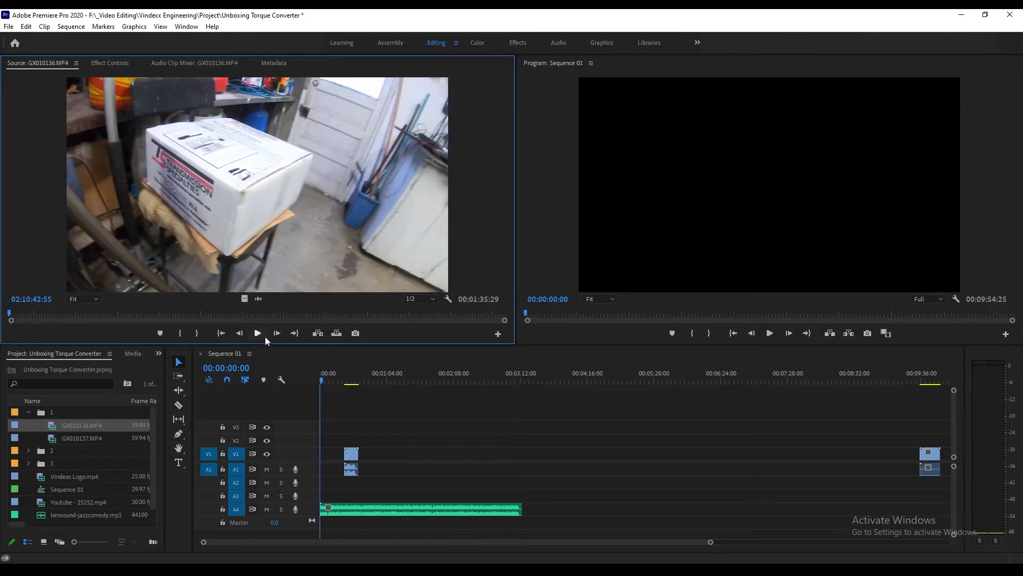
click(257, 333)
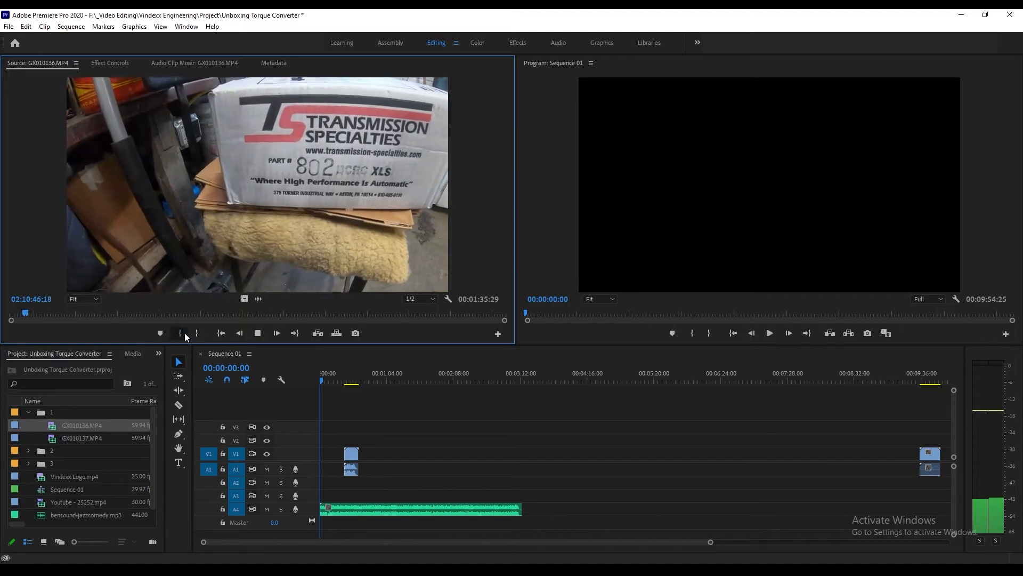
click(184, 332)
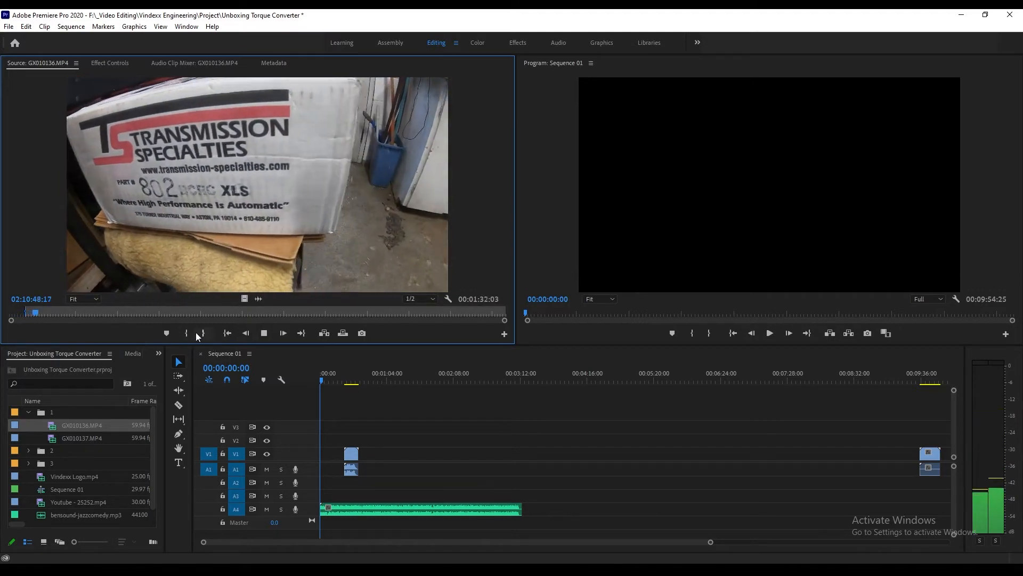
click(202, 332)
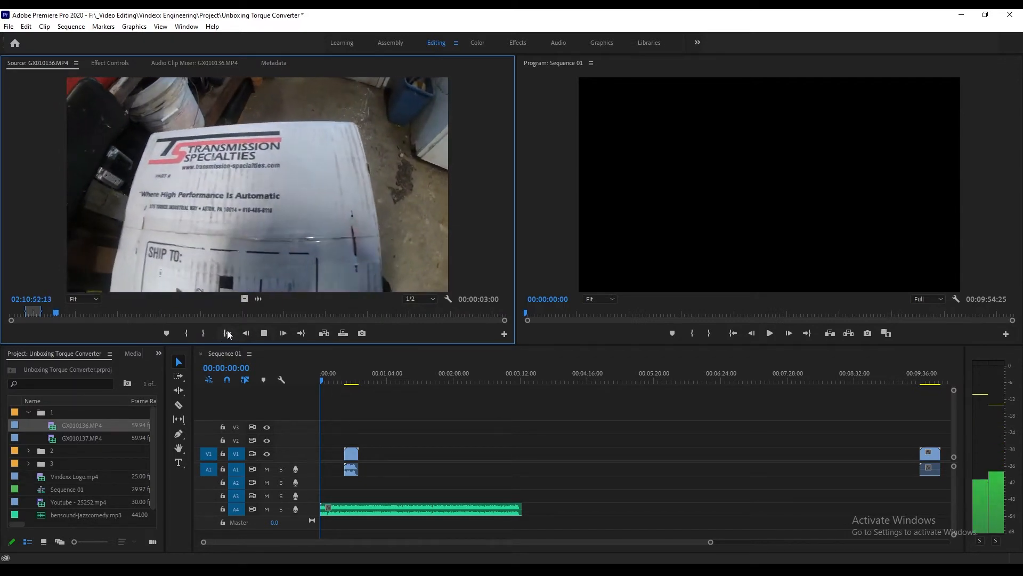
- Place the marked 3-second GX010136.MP4 range at the start of V1 and trim its end to 00:00:02:21
click(264, 333)
drag(248, 224, 401, 486)
drag(714, 539, 544, 542)
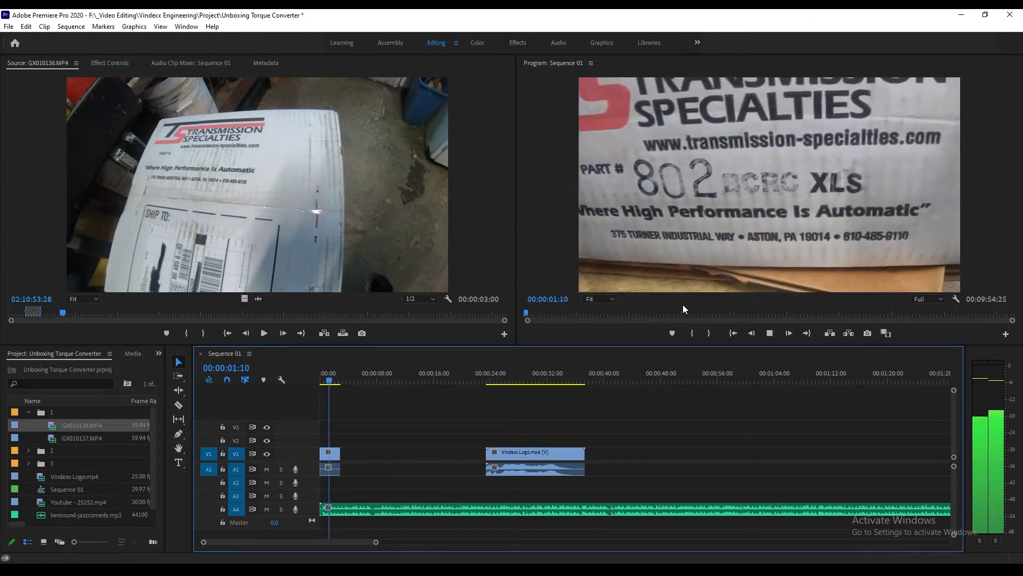
key(space)
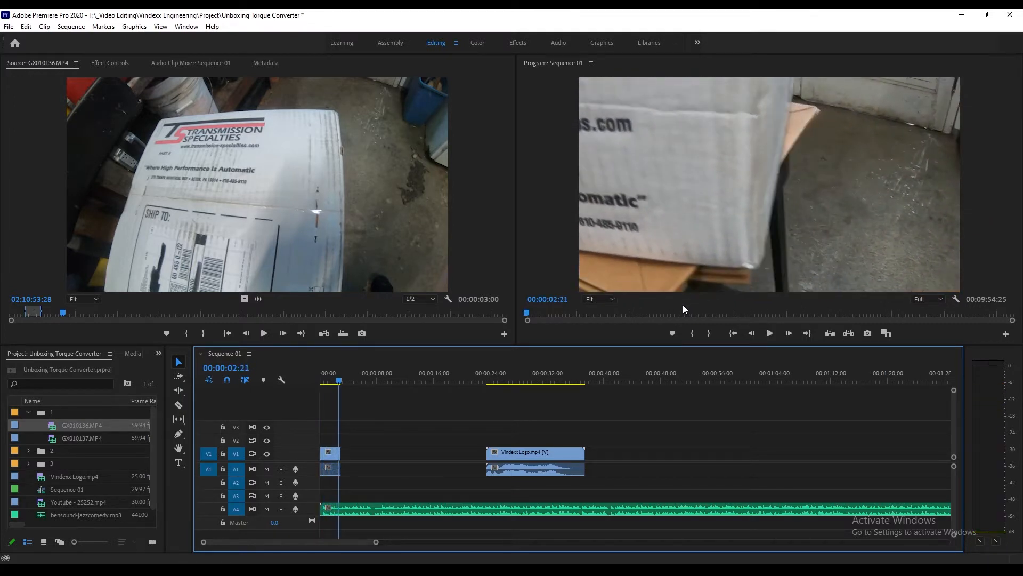
drag(339, 457, 337, 458)
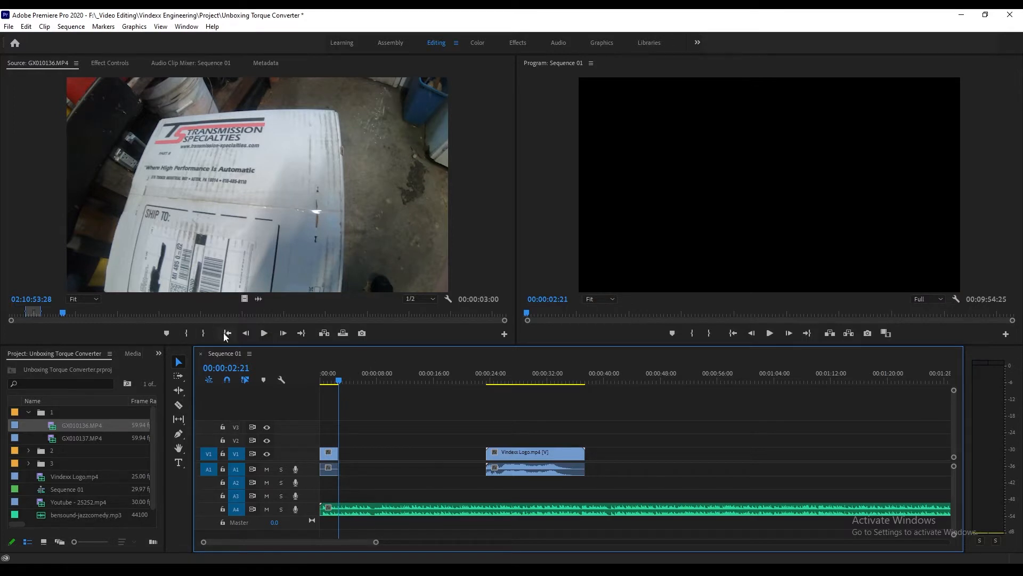
- Play GX010136.MP4 in the Source monitor from about 02:10:49 and try successive In points, the last at 02:10:59:03
drag(66, 315, 57, 314)
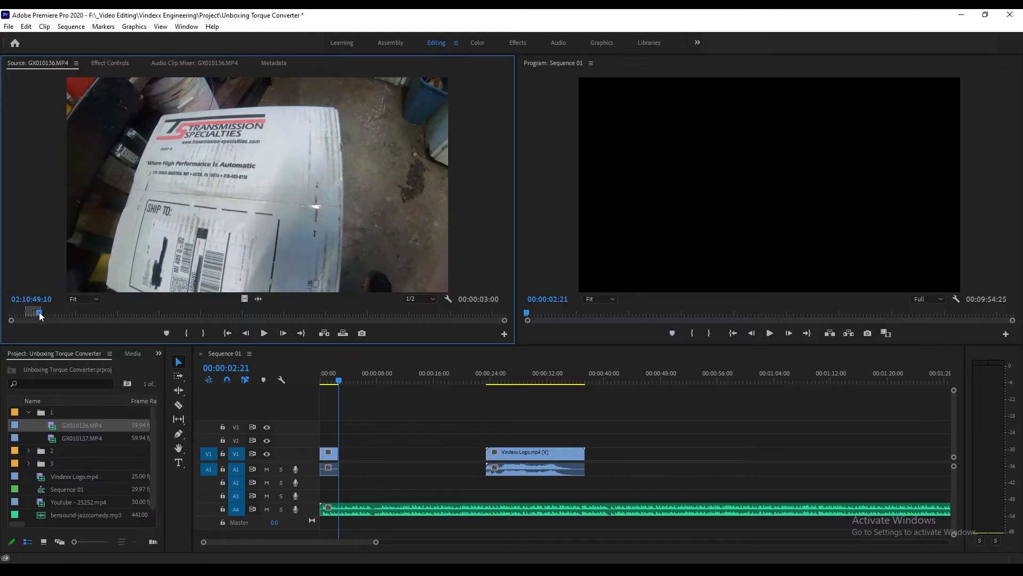
click(264, 332)
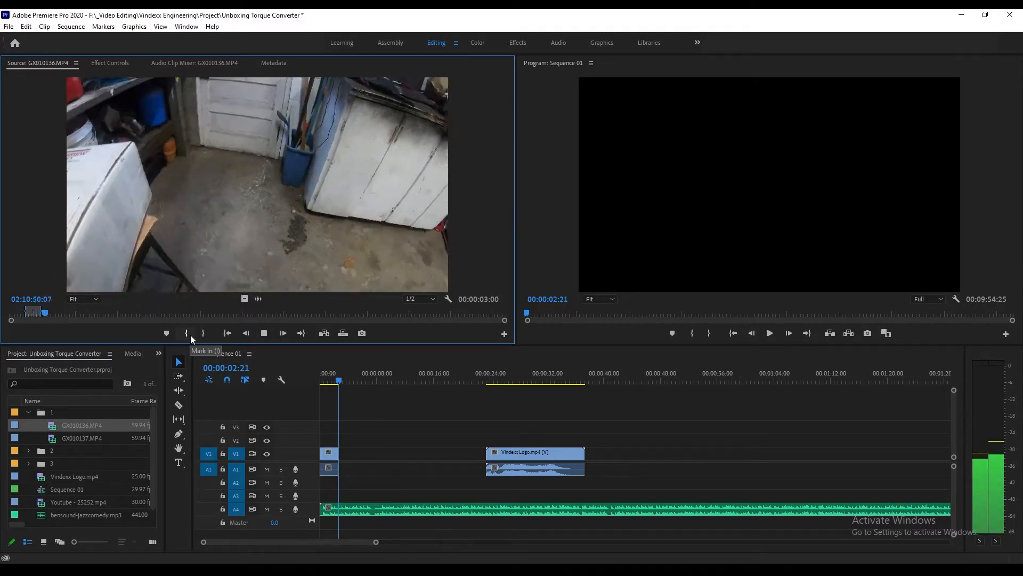
click(191, 335)
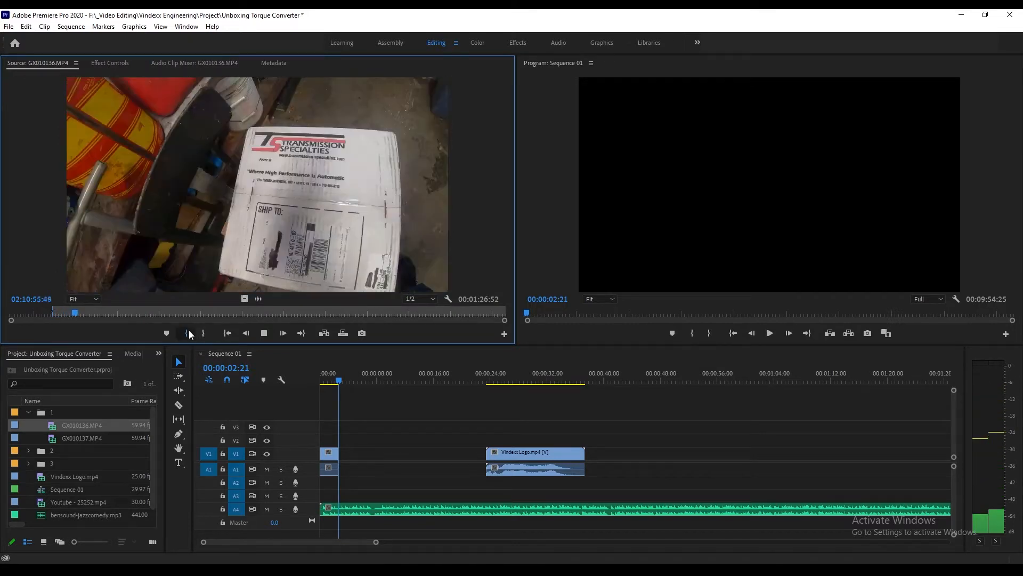
click(189, 334)
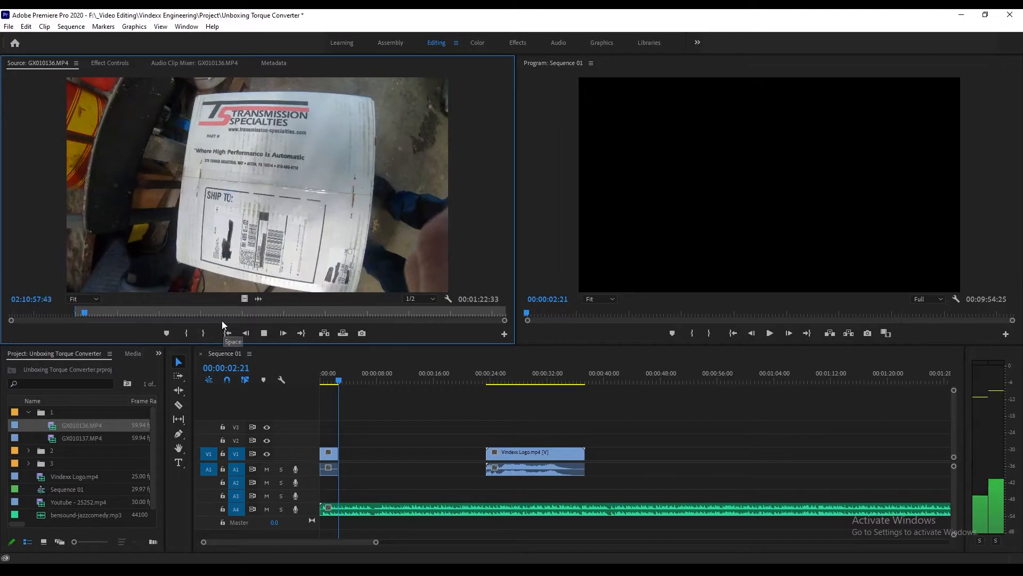
click(263, 333)
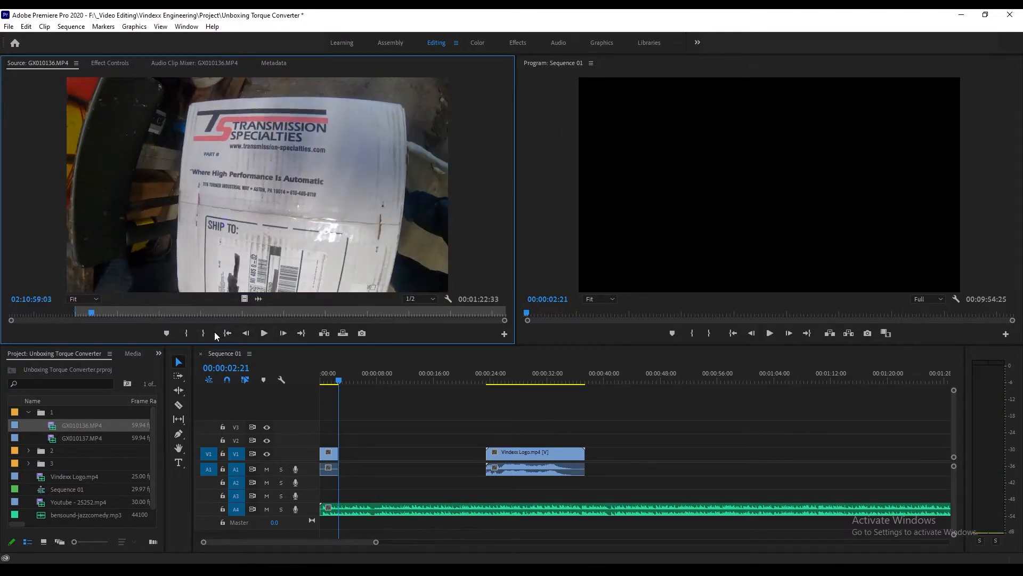
click(191, 335)
click(265, 334)
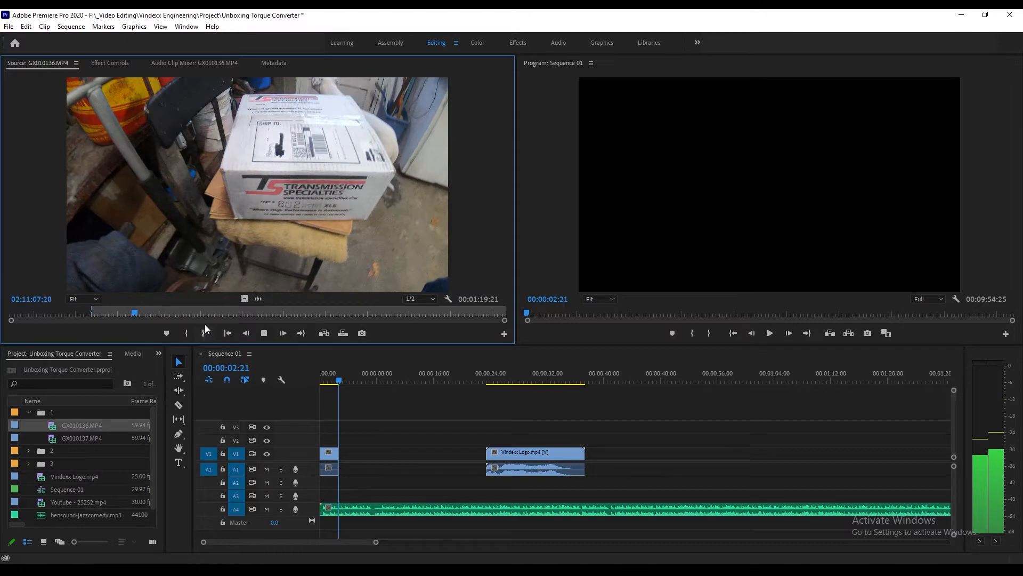
- Mark the talking segment of GX010136.MP4 in the Source monitor from about 02:11:26 to about 02:11:38
click(263, 333)
click(217, 313)
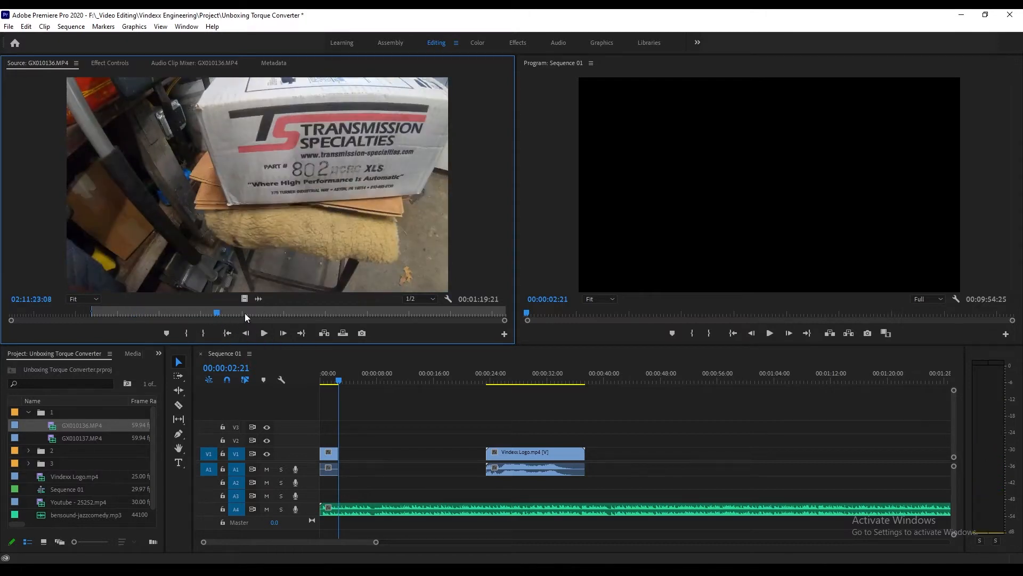
click(259, 312)
click(262, 334)
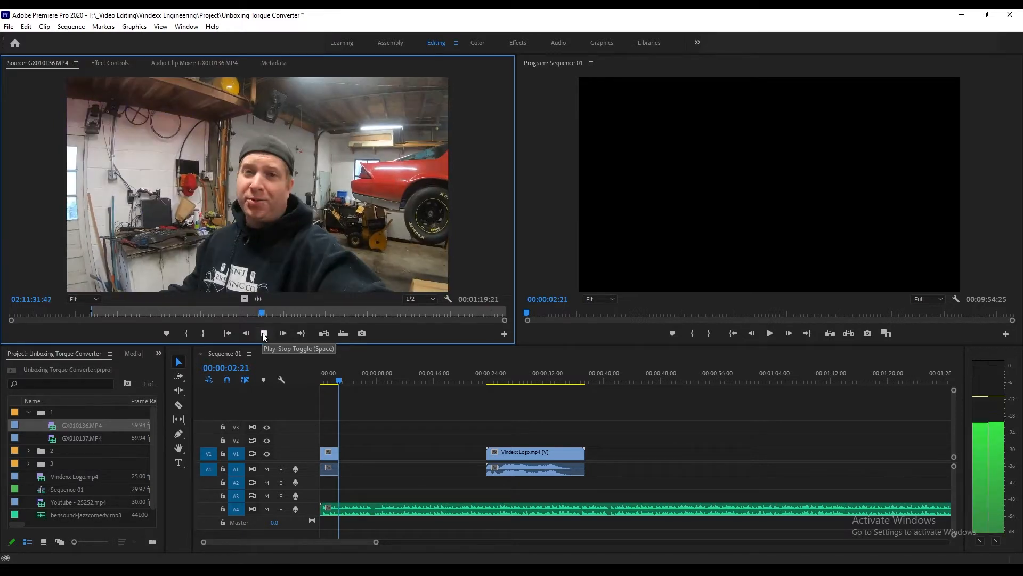
click(209, 311)
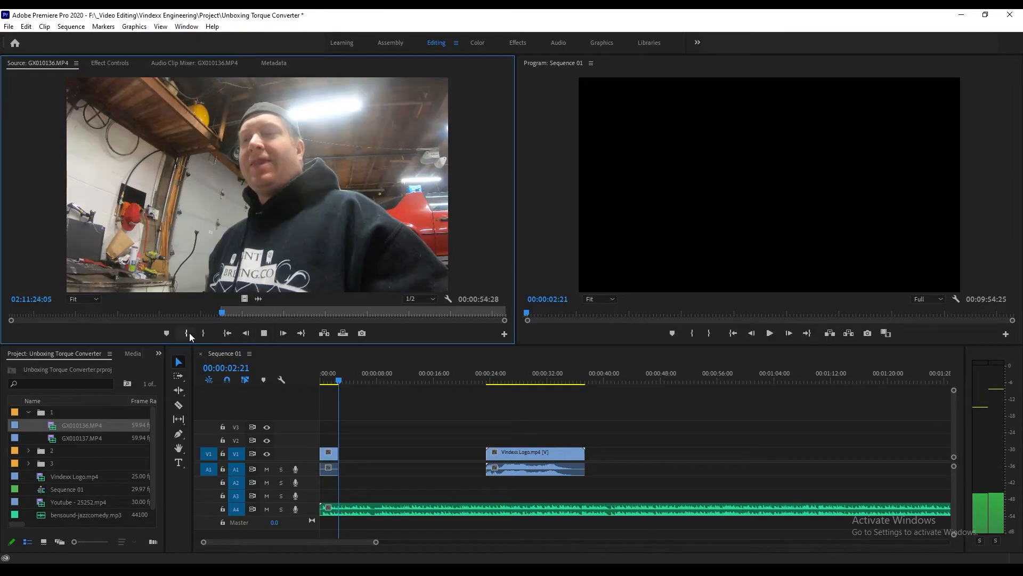
click(190, 333)
click(190, 333)
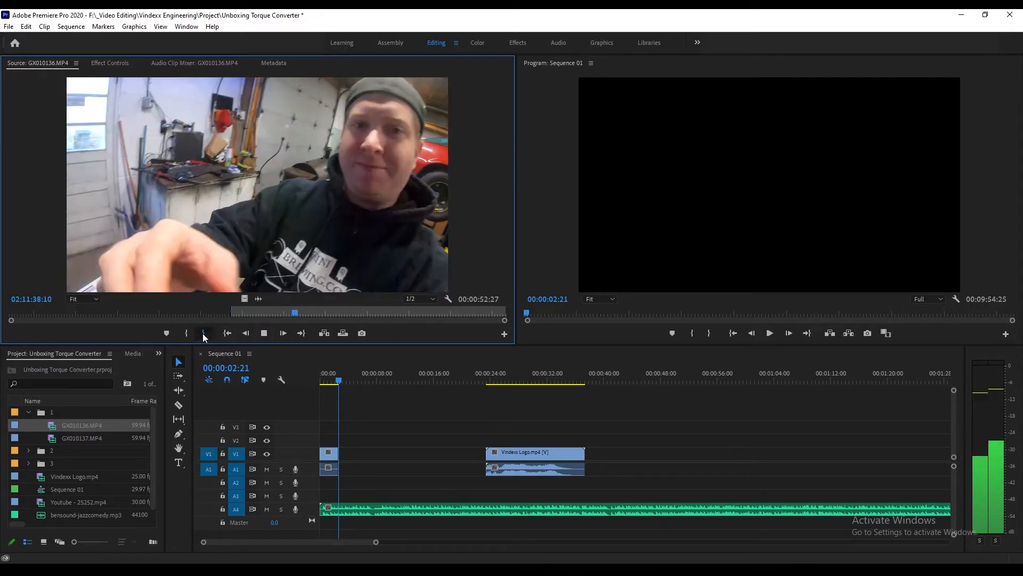
click(202, 334)
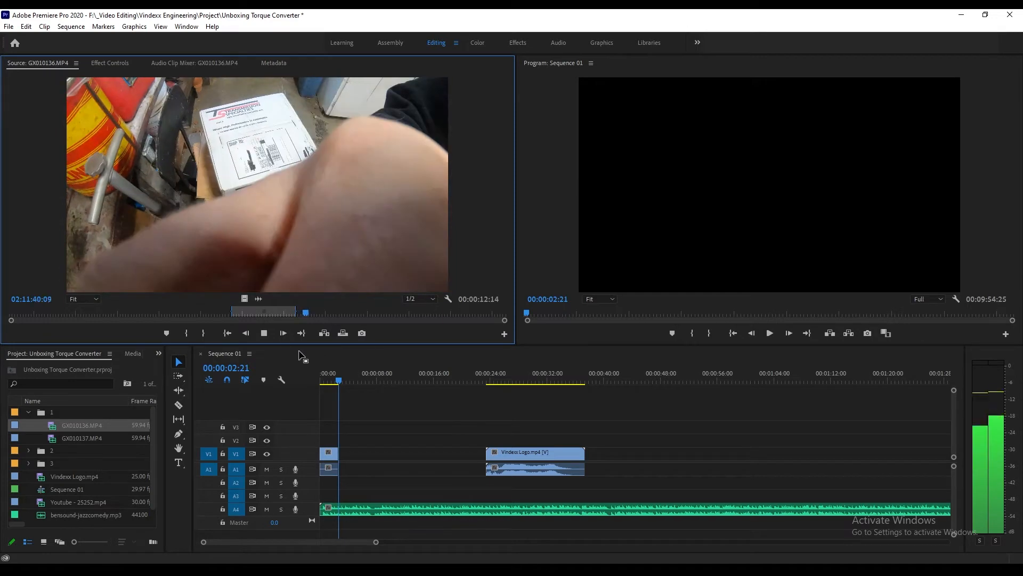
- Place the marked talking segment directly after the first clip on V1 and play back the opening of the sequence
key(space)
mouse_move(301, 262)
mouse_down()
mouse_move(368, 429)
mouse_move(362, 453)
mouse_move(352, 452)
mouse_move(339, 411)
mouse_move(337, 421)
mouse_up()
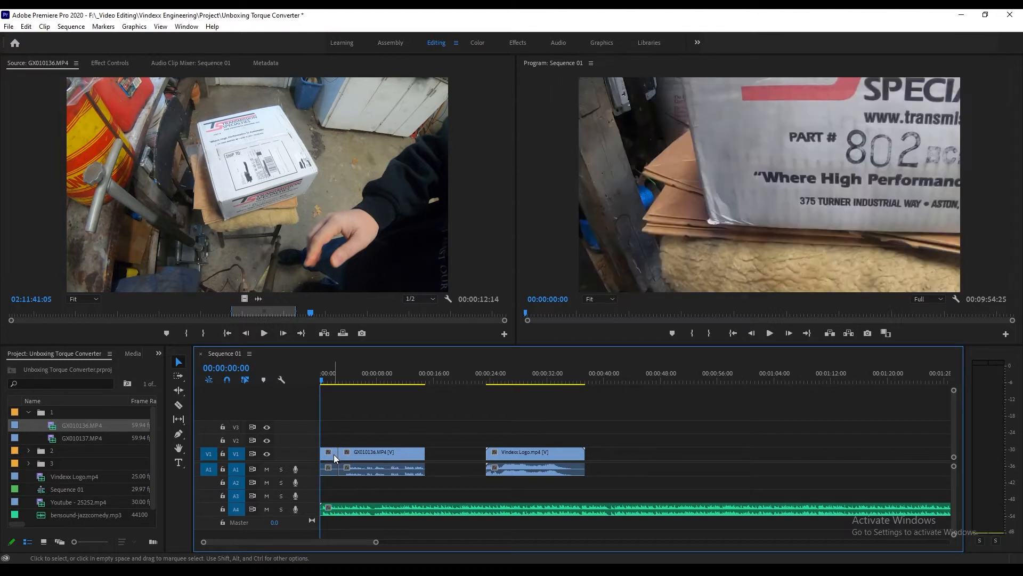
mouse_move(334, 454)
mouse_down()
mouse_move(624, 454)
mouse_move(333, 453)
mouse_up()
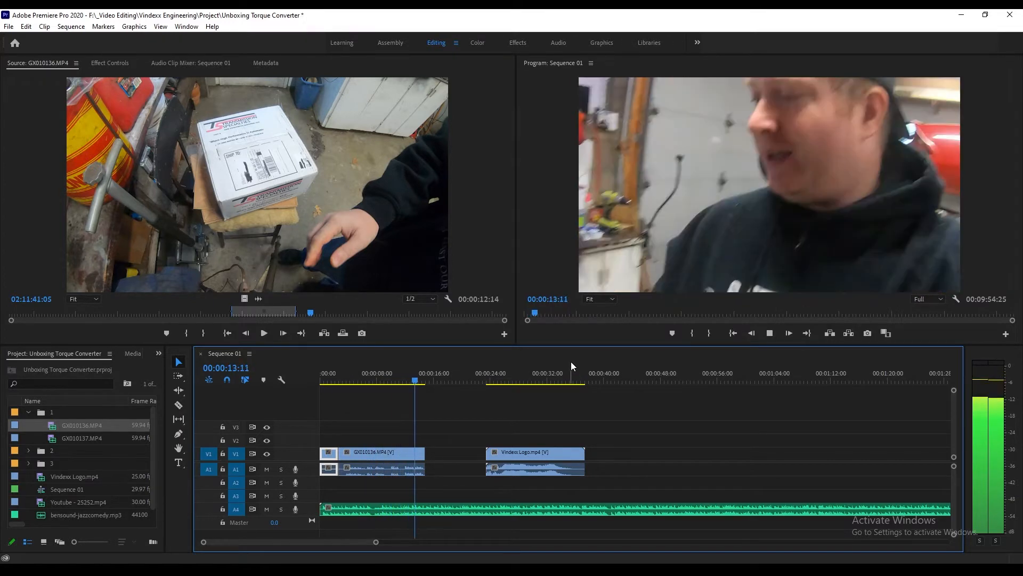
key(space)
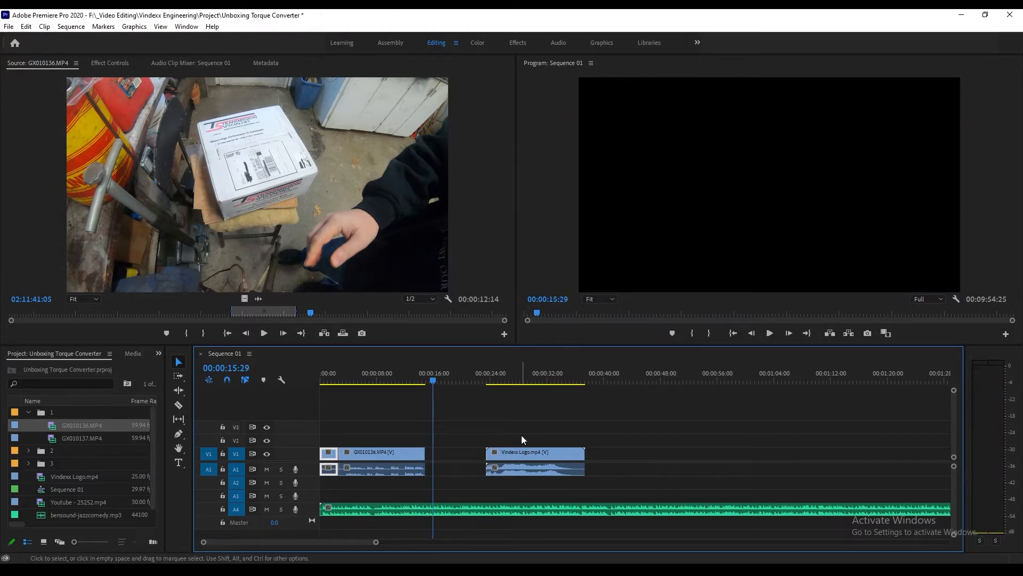
key(space)
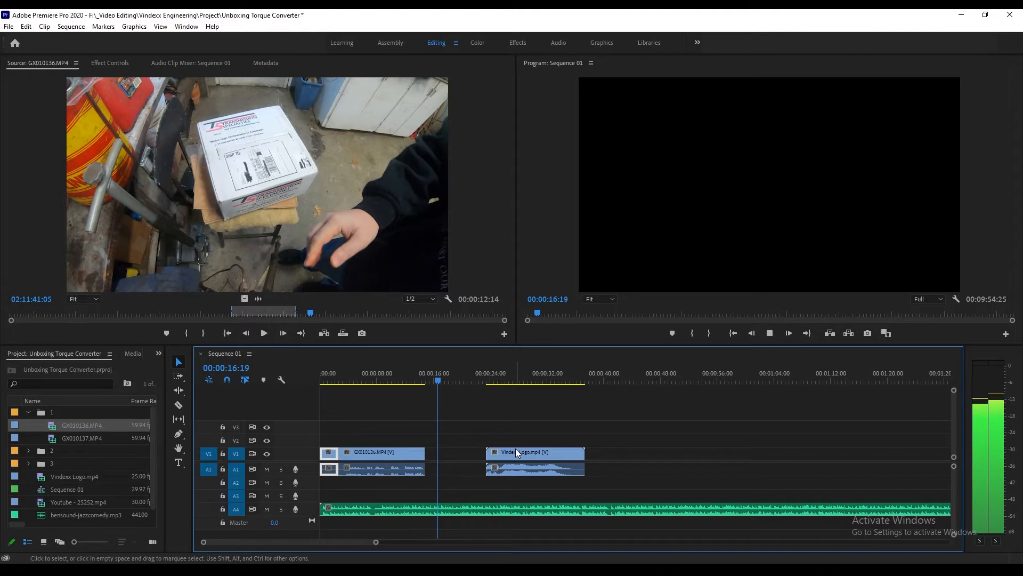
key(space)
- Swap the two GX010136.MP4 clips at the start of V1 so the short box clip follows the talking segment
drag(329, 454, 383, 455)
drag(458, 457, 414, 457)
drag(437, 384, 332, 383)
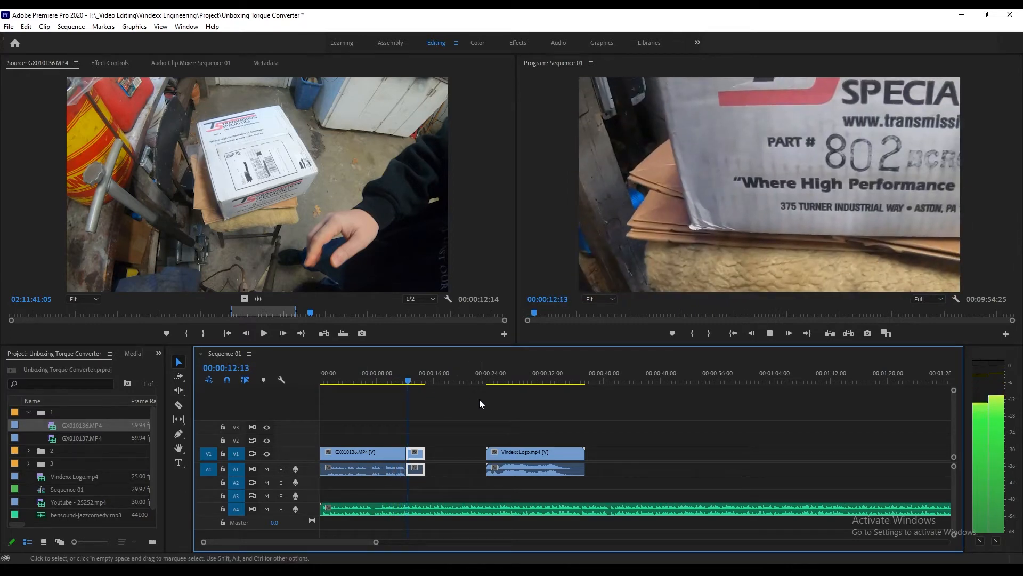
- Move Vindexx Logo.mp4 directly behind the talking segment and place the short box clip directly after the logo, at about 00:00:26
drag(415, 457, 645, 459)
drag(554, 456, 477, 468)
drag(648, 455, 506, 466)
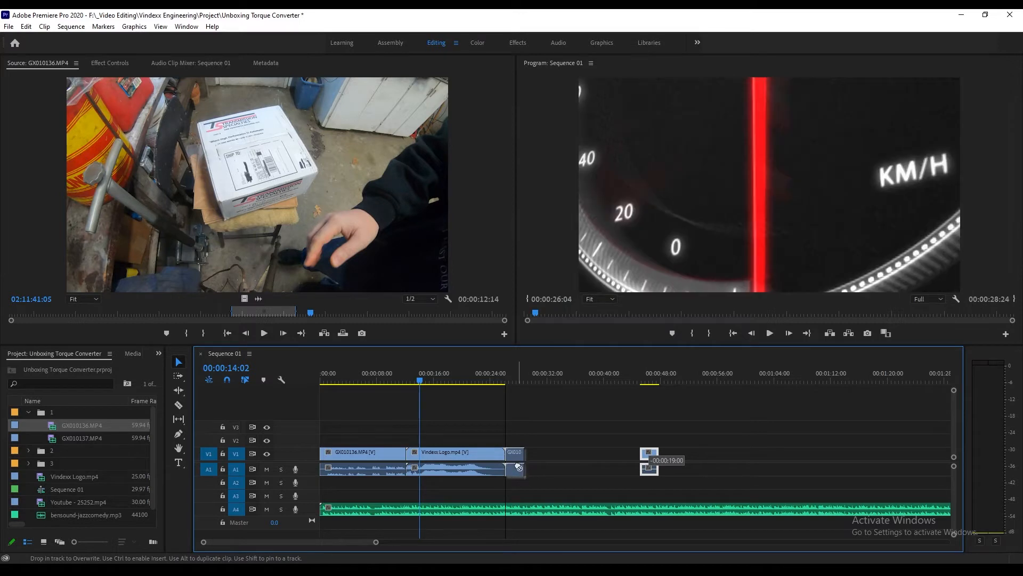
- Mark an In point at 02:11:49:39 in GX010136.MP4 and place the rest of the footage after the short box clip on V1
drag(330, 314, 363, 315)
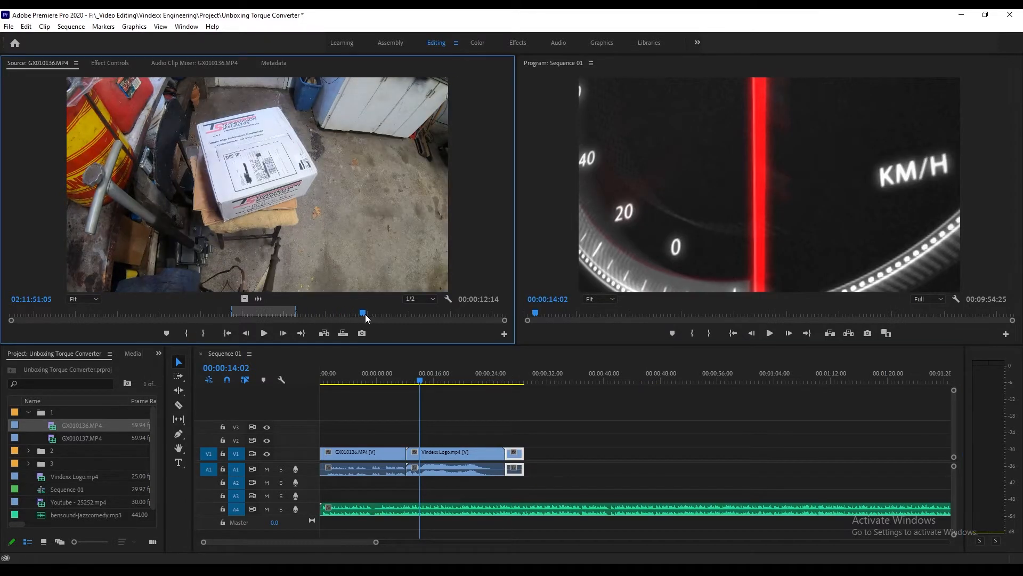
drag(408, 313, 358, 315)
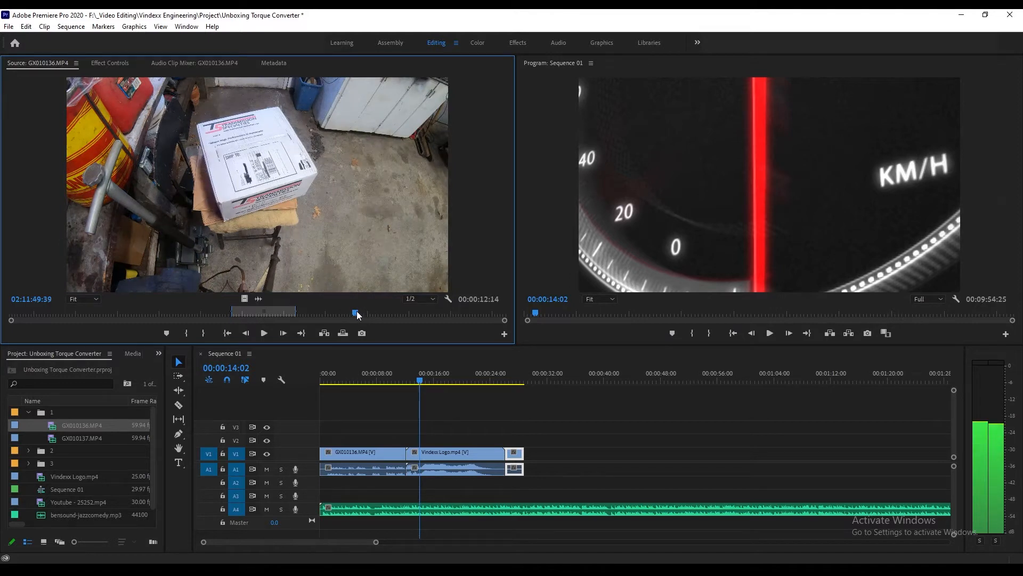
click(187, 333)
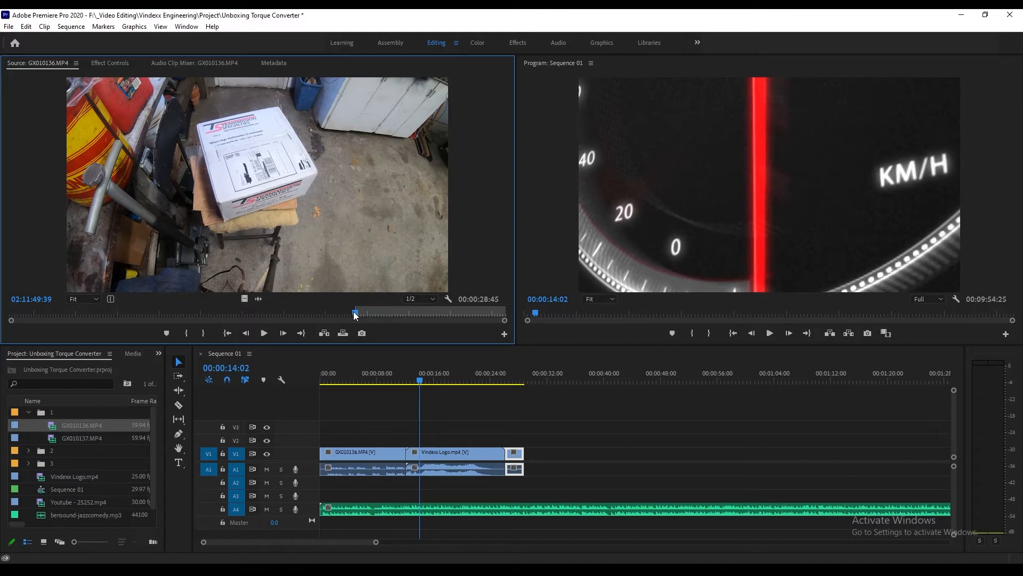
drag(360, 220, 556, 469)
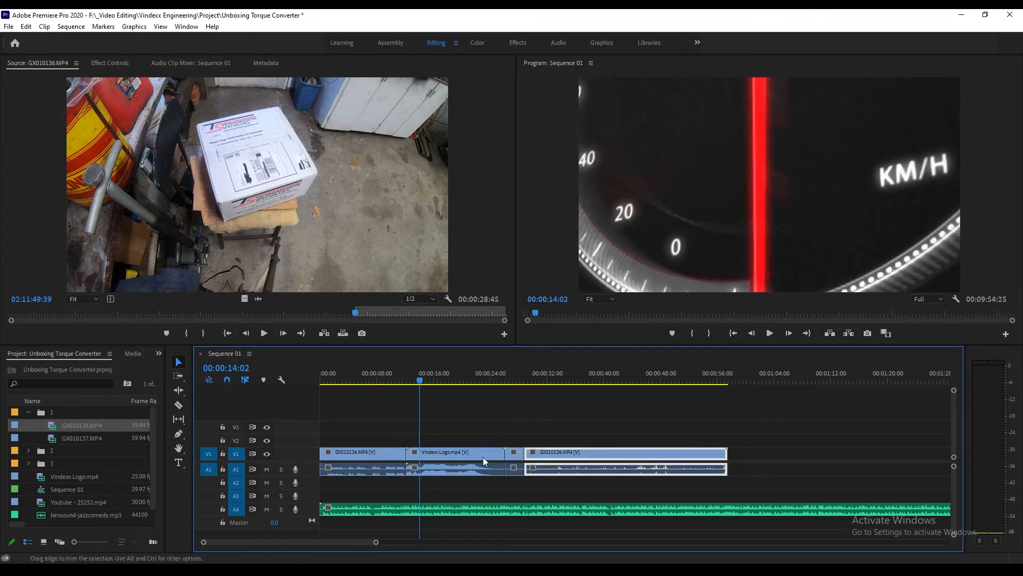
- Load GX010137.MP4 into the Source monitor and ripple-trim the start of the last V1 clip up to 00:00:33:21
double_click(80, 437)
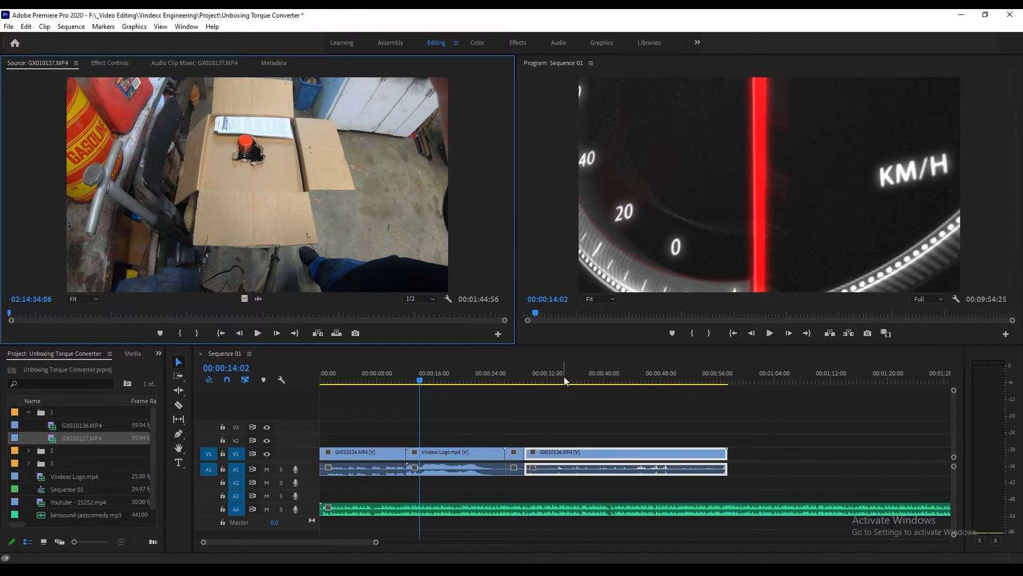
drag(536, 372, 587, 378)
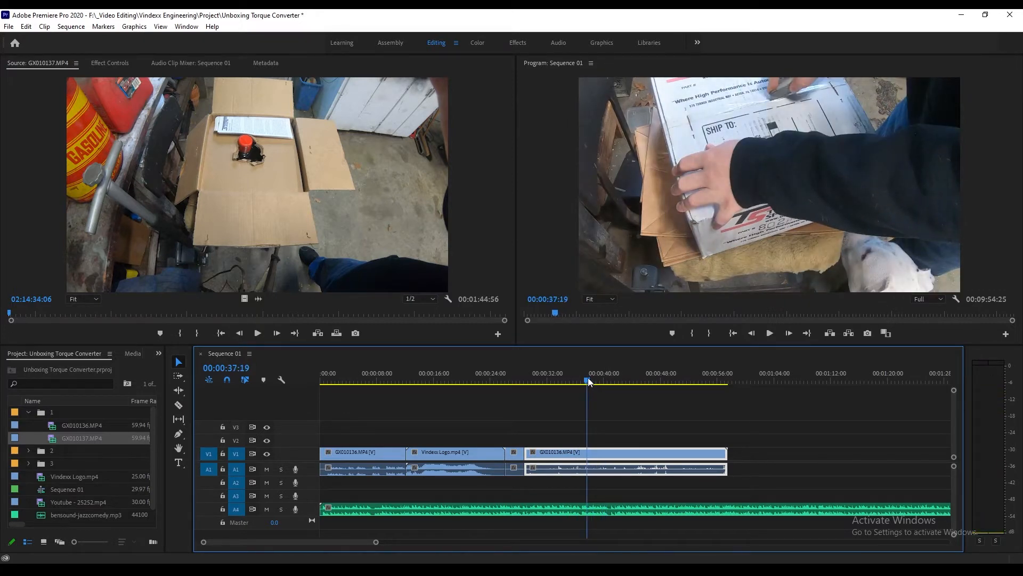
drag(587, 379, 560, 377)
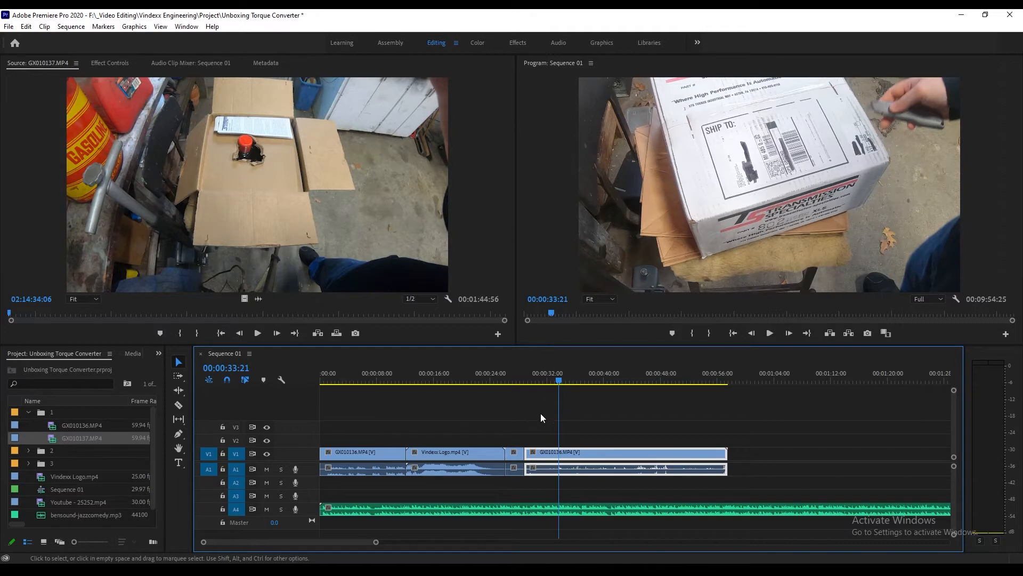
drag(528, 452, 556, 453)
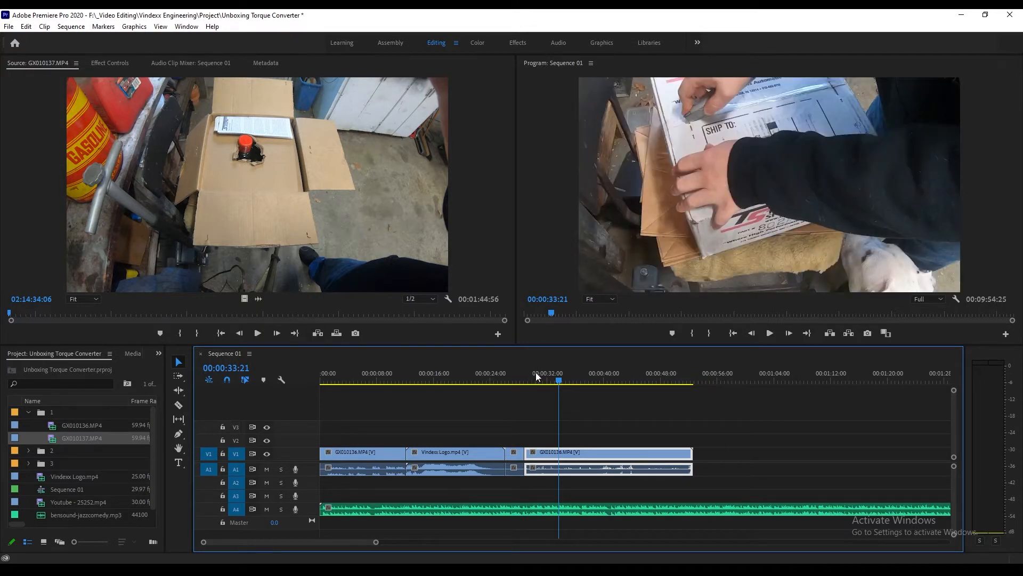
click(501, 392)
click(516, 378)
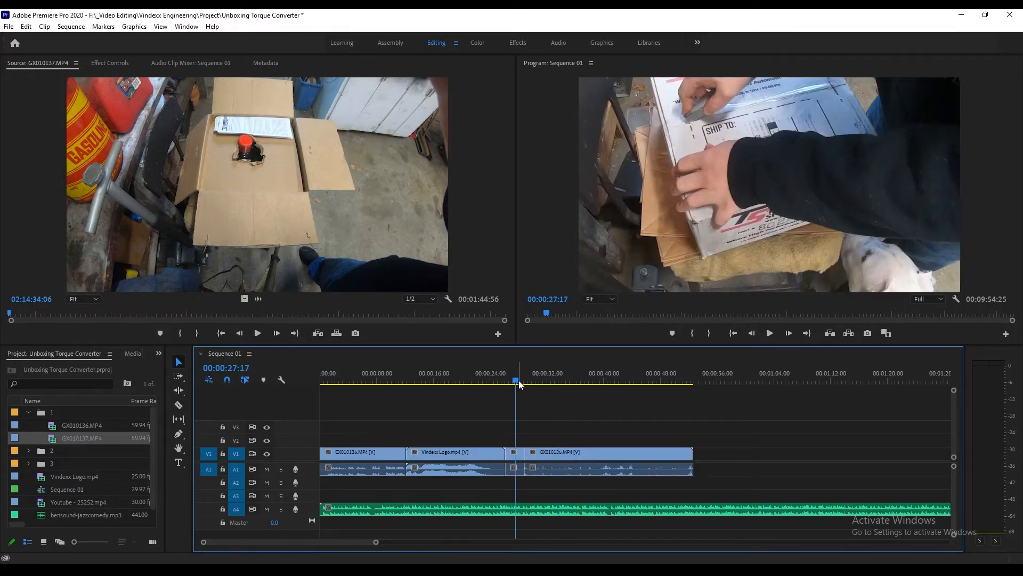
- Load GX010054.MP4 from folder 2 into the Source monitor and place it on V2 starting at about 00:01:59
click(28, 451)
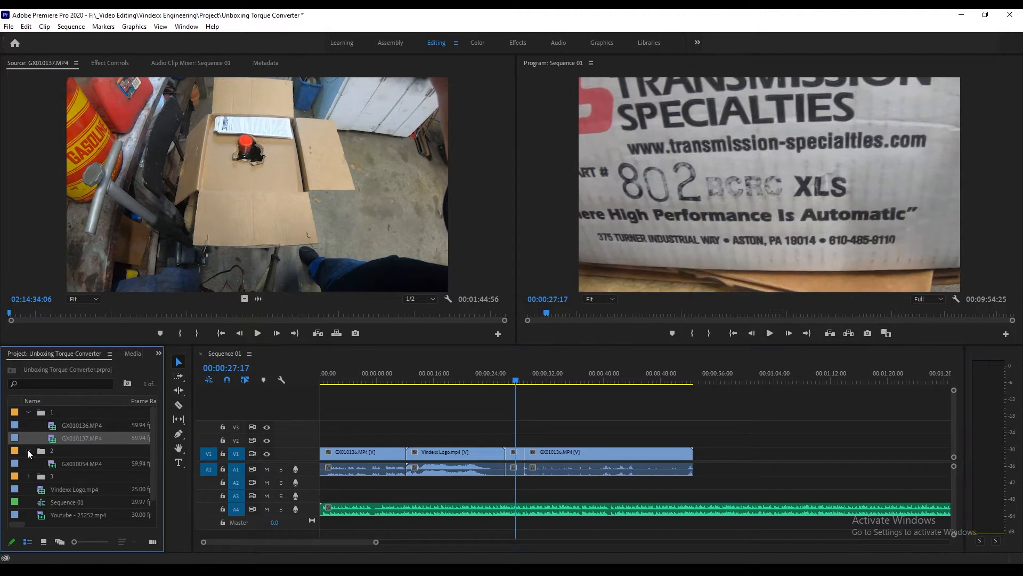
double_click(68, 463)
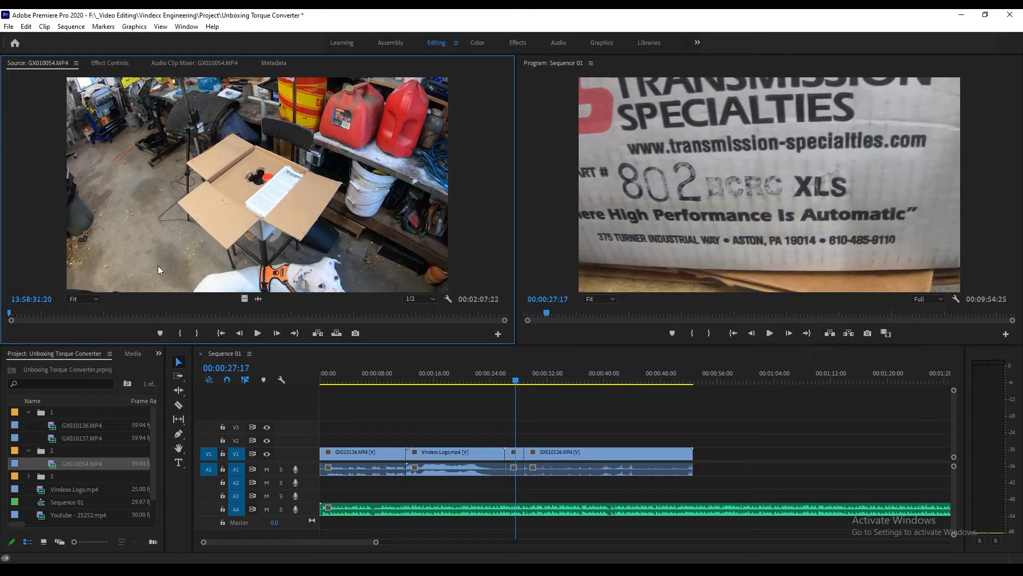
drag(72, 464, 776, 441)
drag(375, 543, 548, 543)
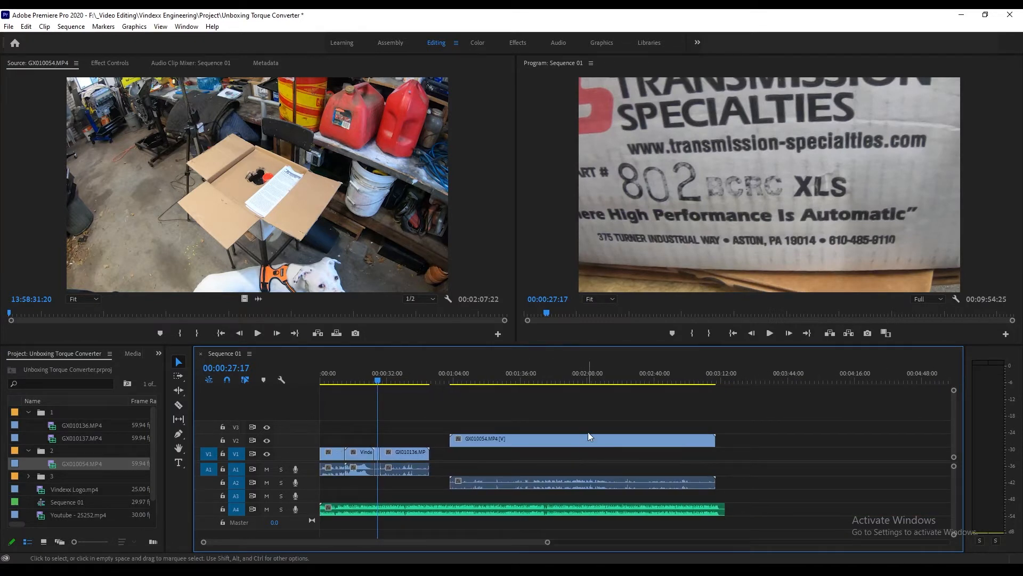
drag(575, 437, 693, 437)
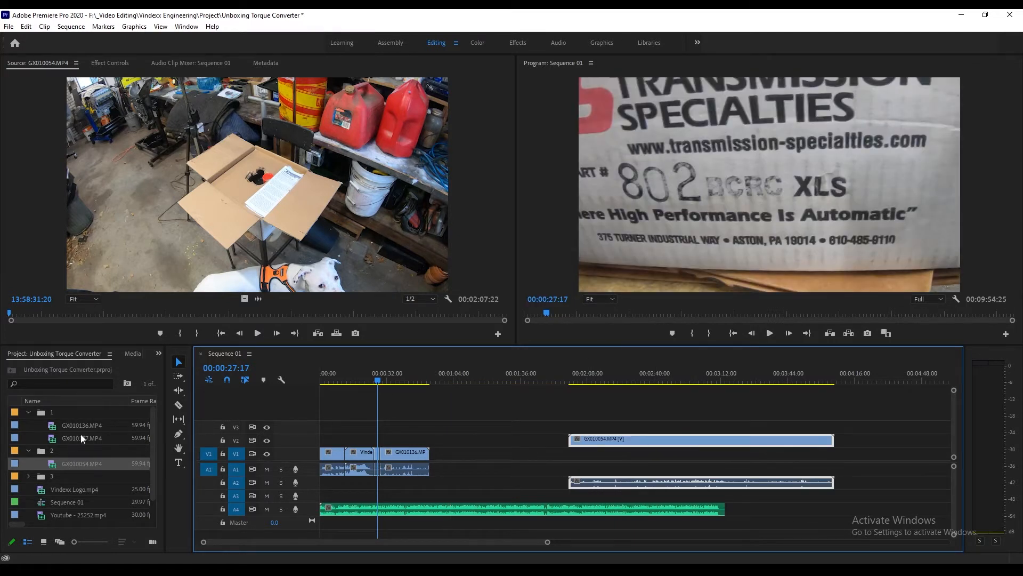
- Stack GX010137.MP4 on V3 aligned with the start of GX010054.MP4, and unlink the audio and video of both clips
drag(81, 438, 576, 426)
right_click(593, 426)
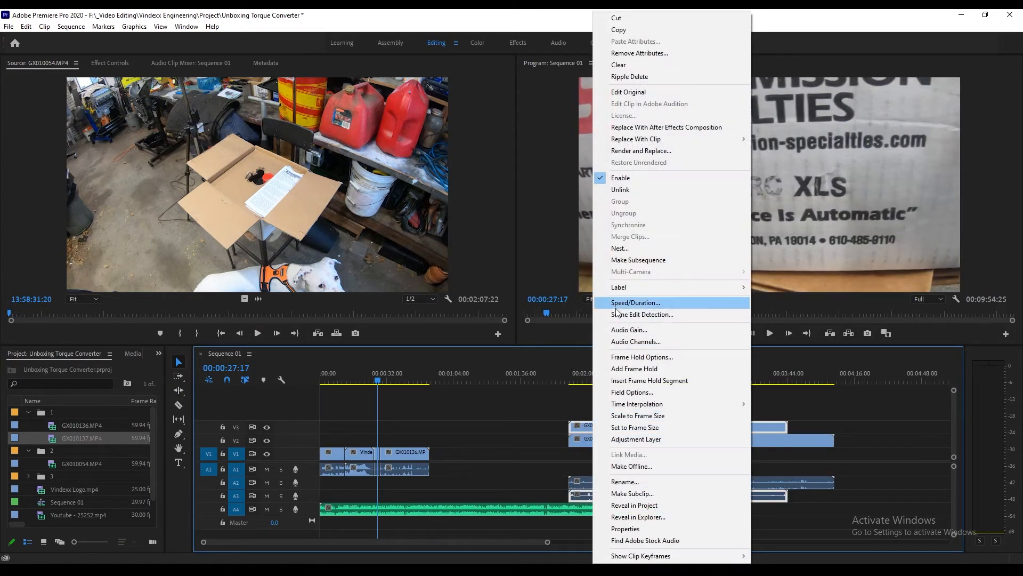
click(642, 189)
right_click(629, 434)
click(648, 193)
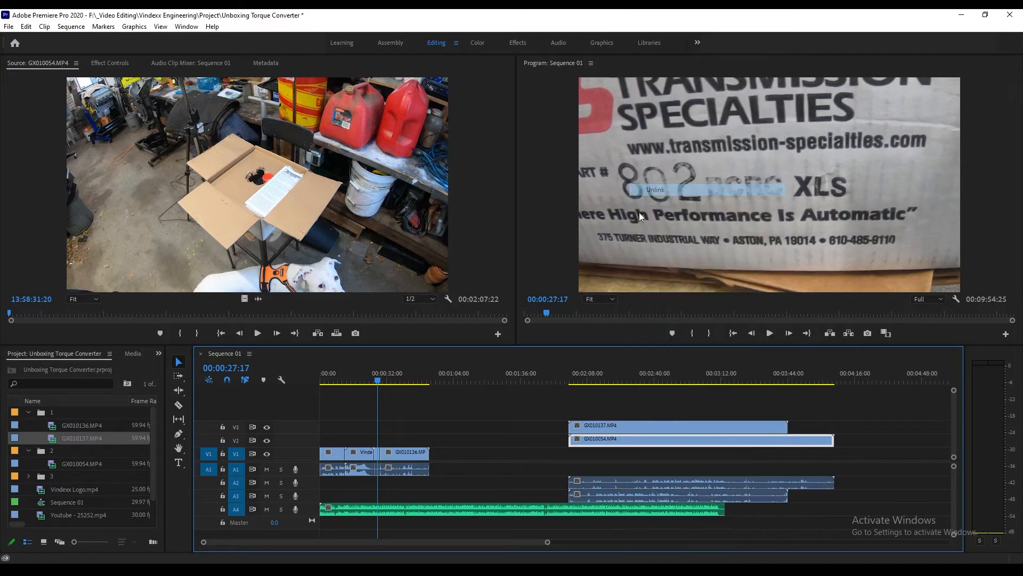
click(600, 480)
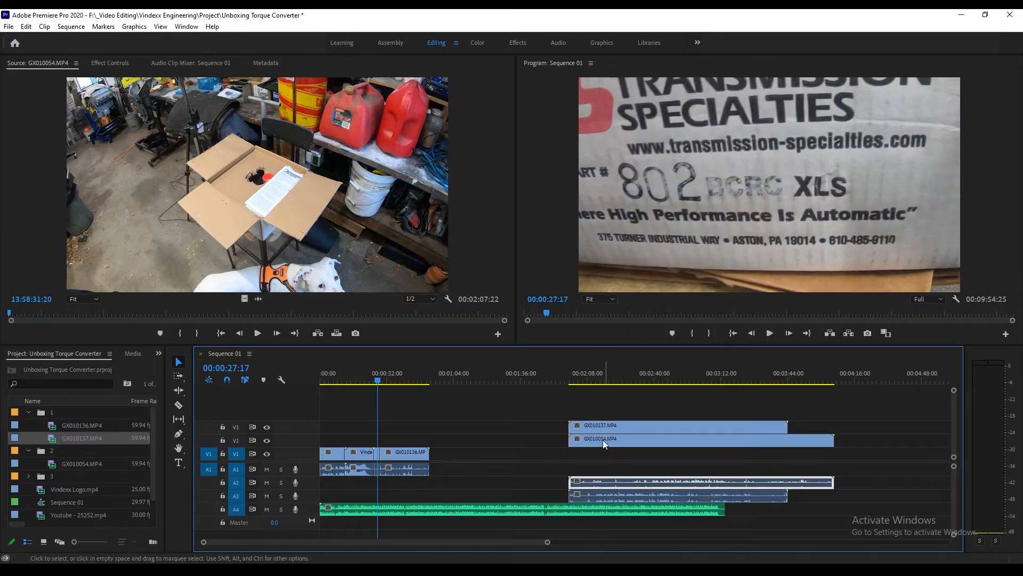
key(Delete)
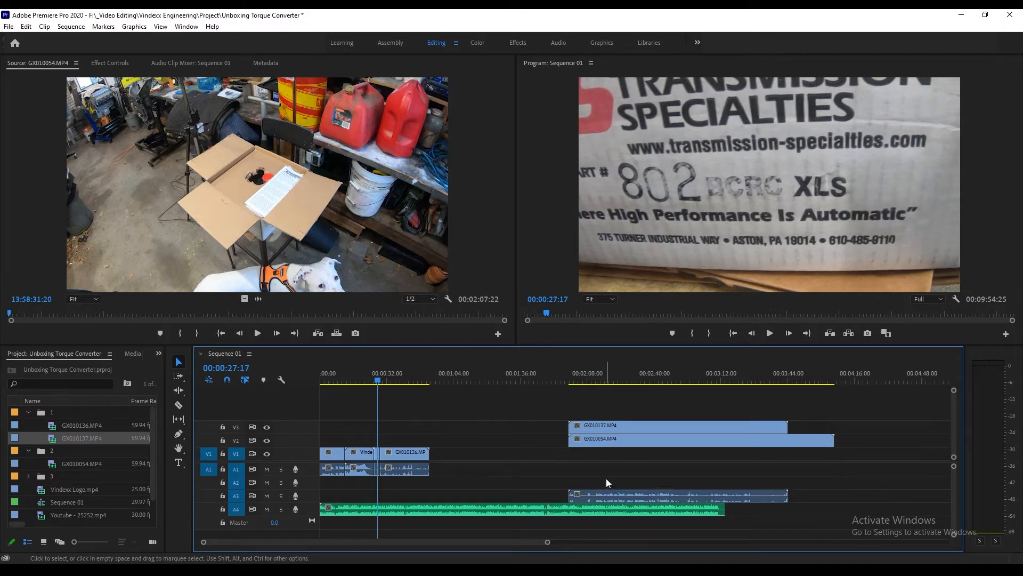
drag(599, 497, 602, 471)
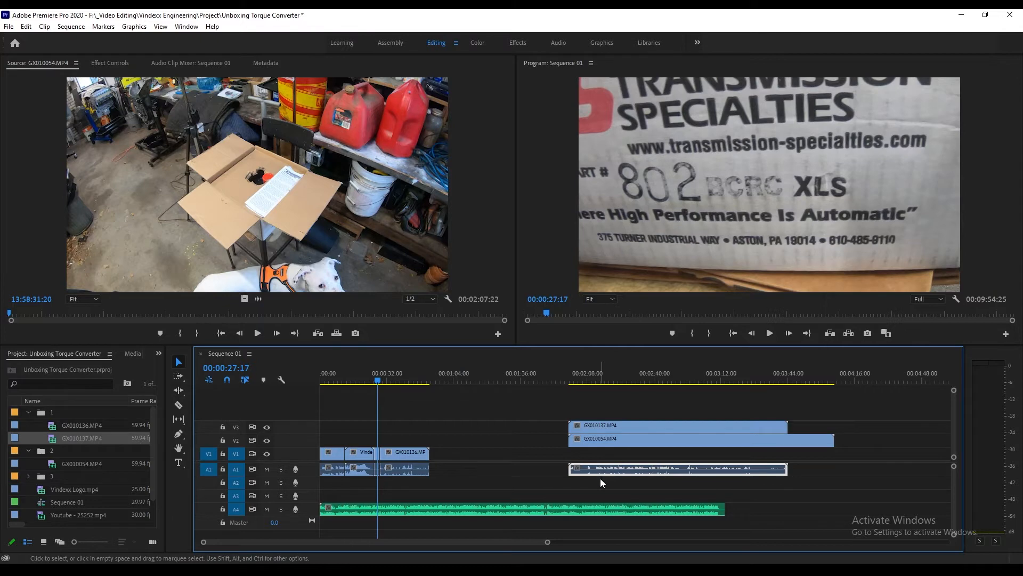
key(ctrl+z)
key(ctrl+z)
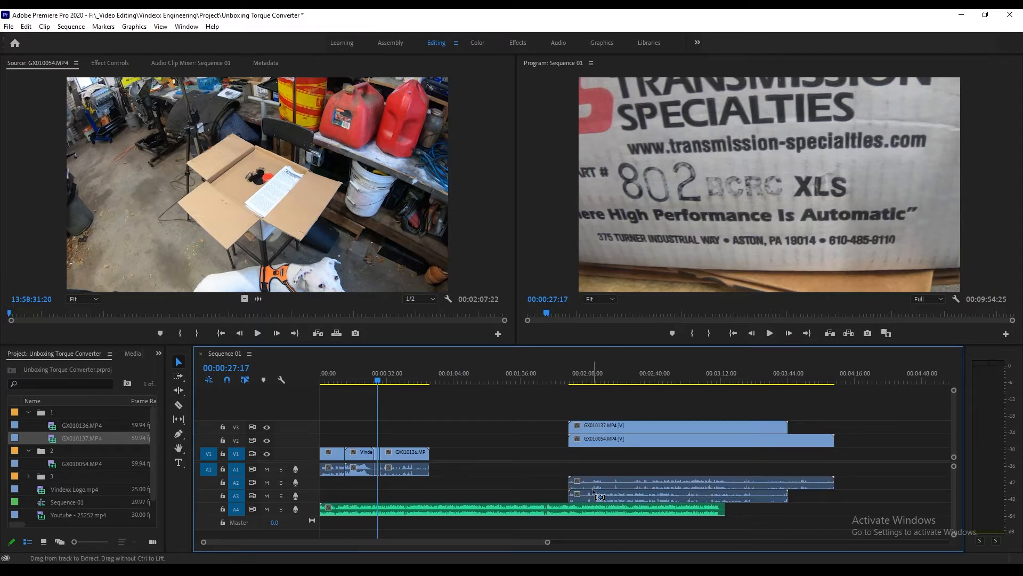
- Unlink GX010054.MP4 on V2, delete its audio, and move the GX010137.MP4 audio up to A1
right_click(620, 440)
click(660, 190)
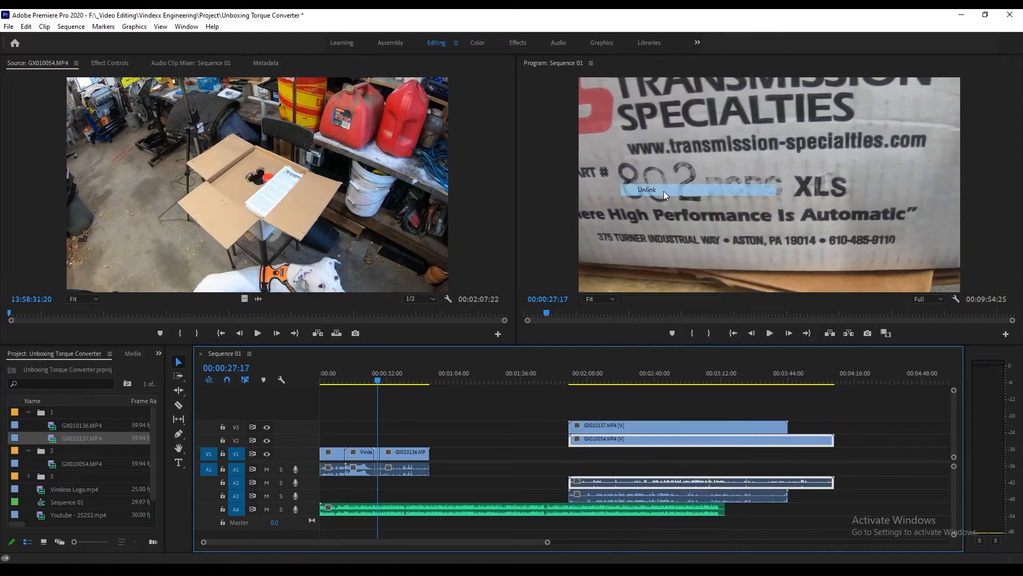
click(622, 481)
key(Delete)
drag(604, 497, 603, 474)
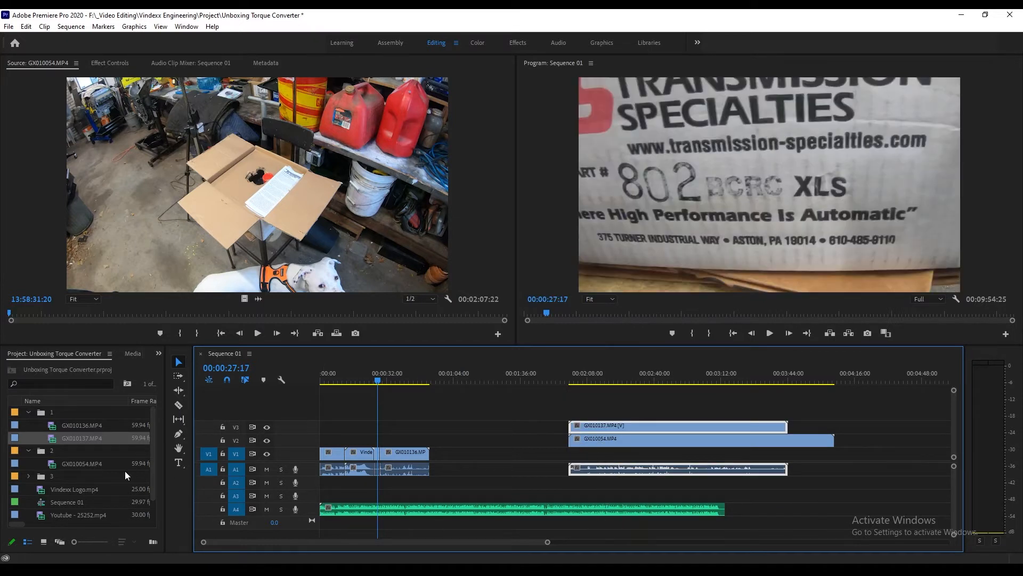
- Load GH010038.MP4 from folder 3 into the Source monitor and mark In at 16:52:53:03 and Out at 16:53:03:27
click(29, 476)
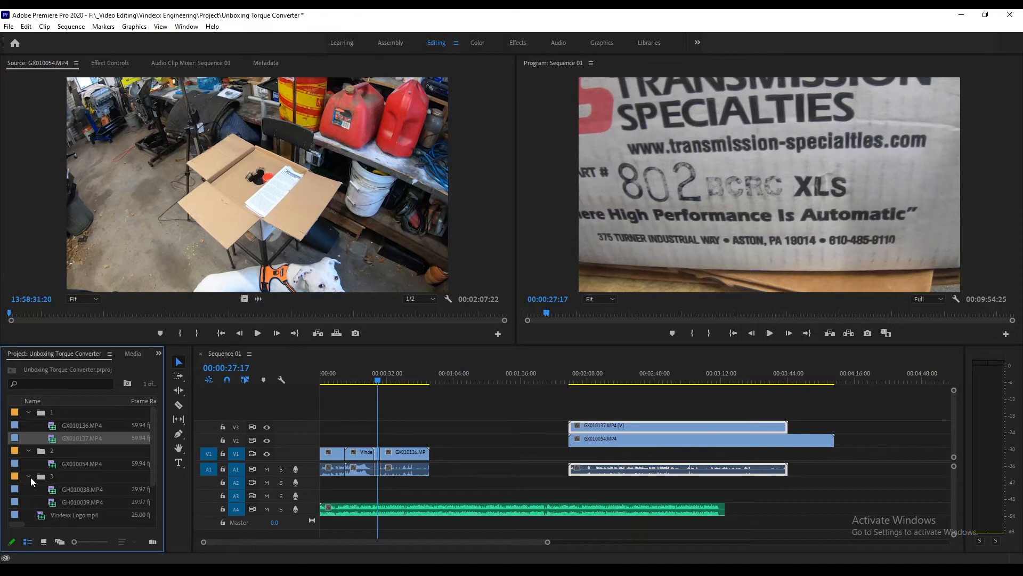
double_click(66, 489)
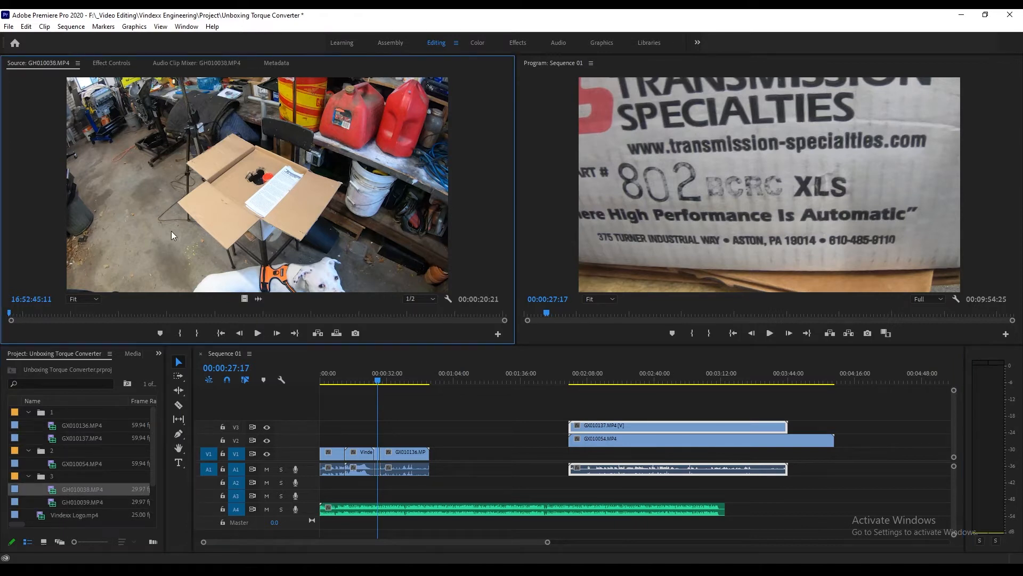
drag(26, 316, 194, 314)
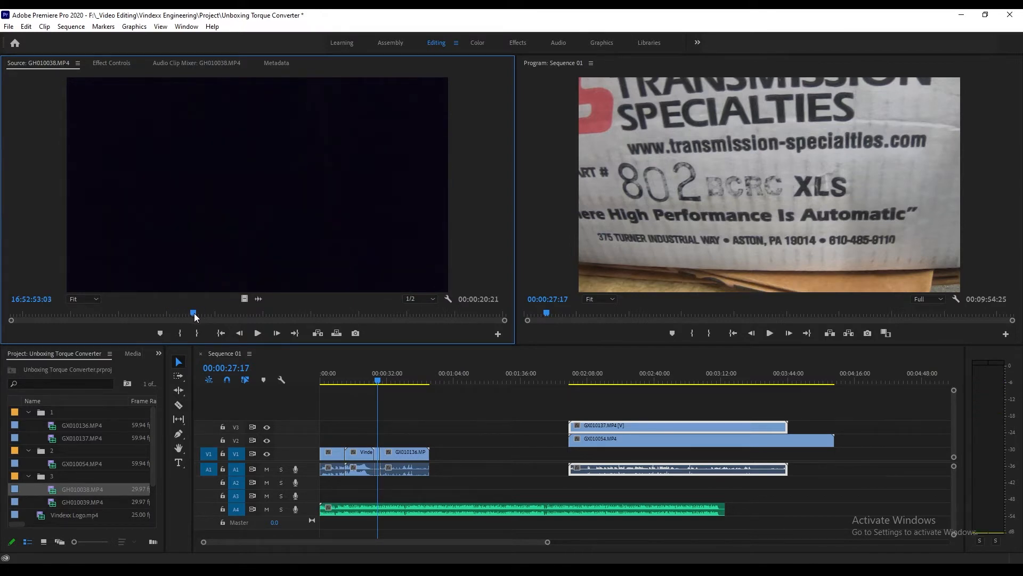
click(181, 332)
drag(193, 312, 452, 311)
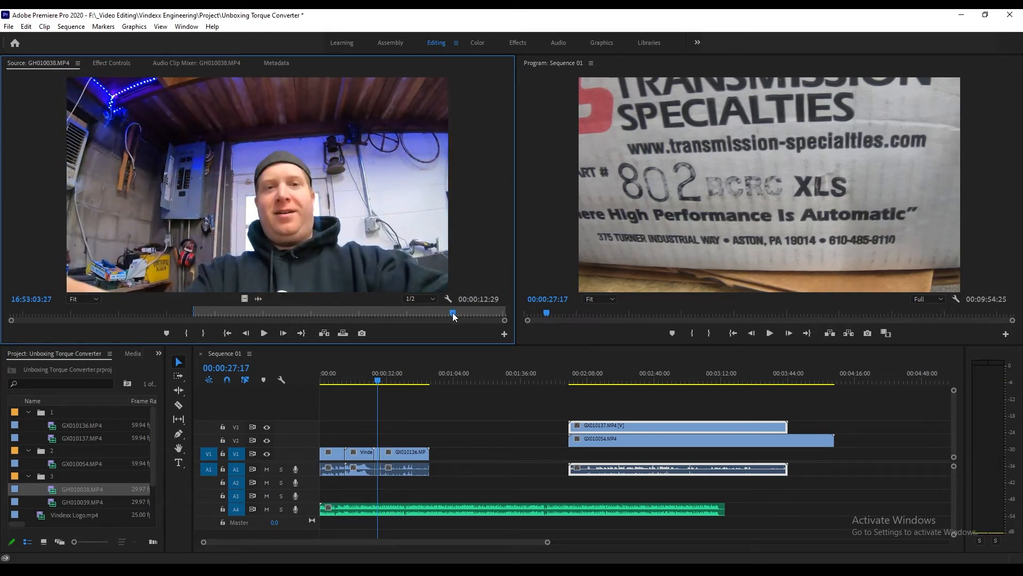
click(205, 332)
- Place the marked GH010038.MP4 section on V1 after the GX010136.MP4 clip and move the stacked camera clips against its end
drag(412, 315, 435, 459)
drag(531, 402, 633, 484)
drag(627, 434, 512, 432)
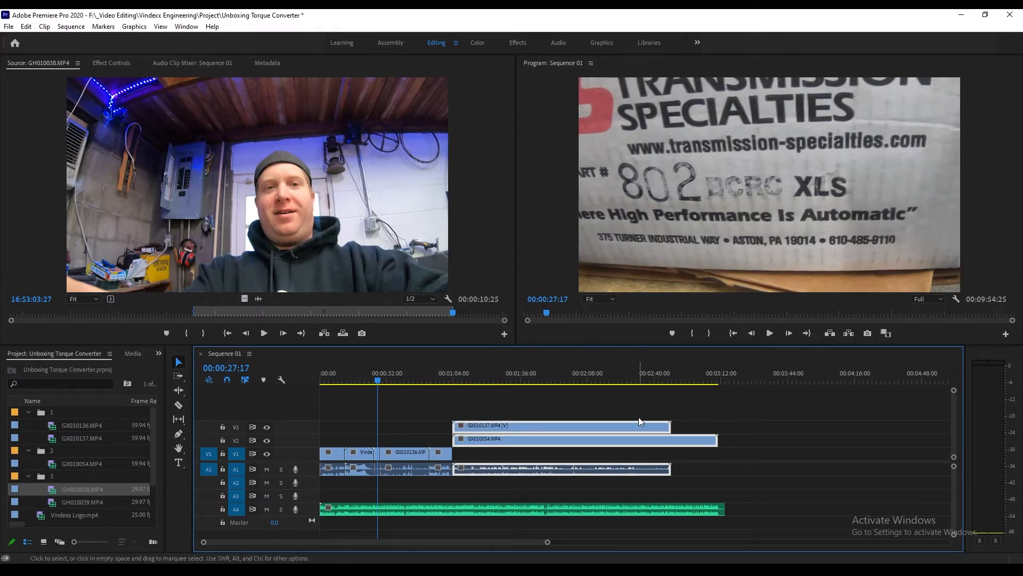
- Move the GX010137.MP4 video from V3 to V1 and place GH010039.MP4 from folder 3 on V3, aligned with the stack's start
double_click(78, 502)
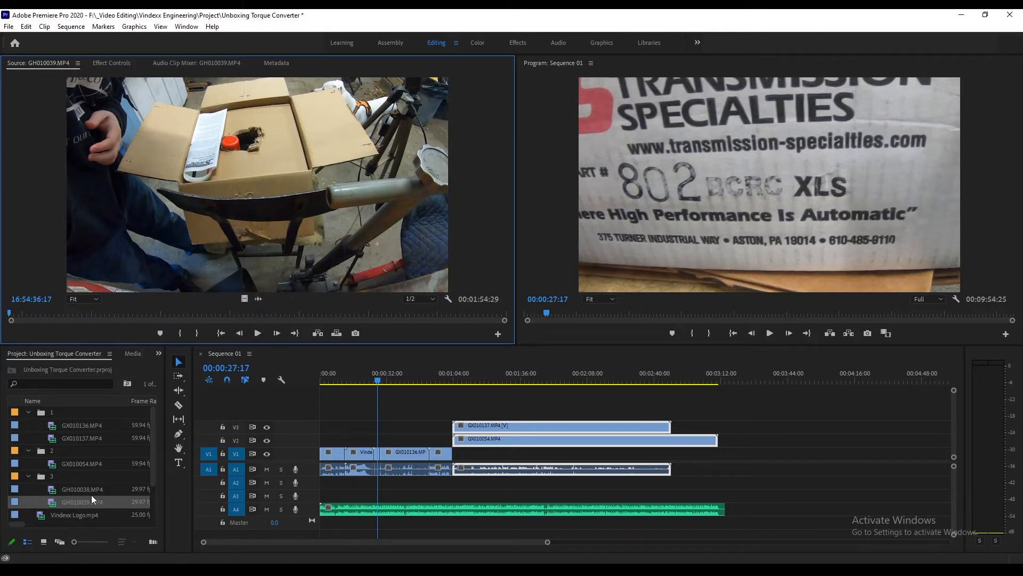
drag(77, 500, 89, 473)
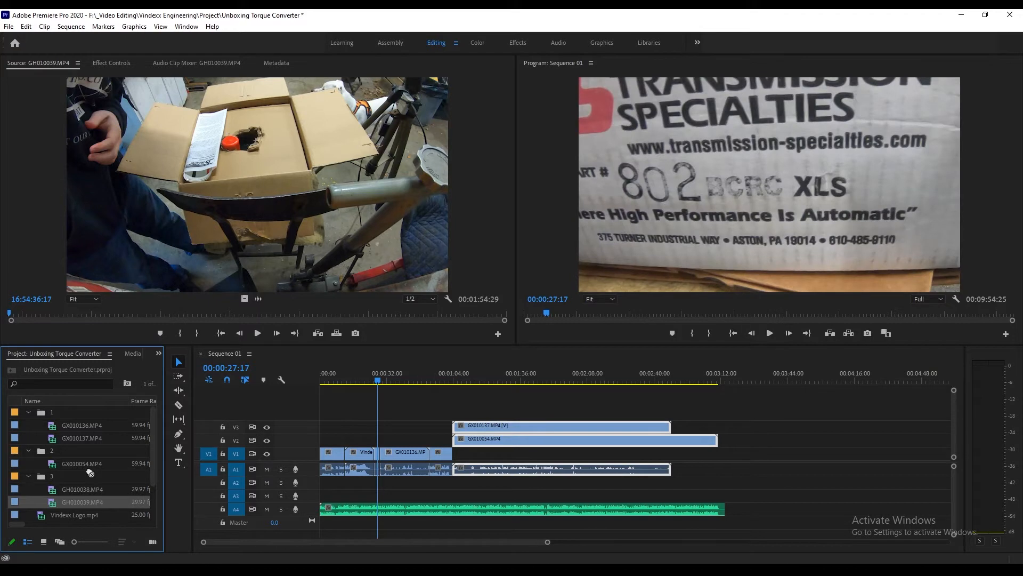
mouse_move(519, 438)
mouse_down()
mouse_move(519, 454)
mouse_move(524, 446)
mouse_up()
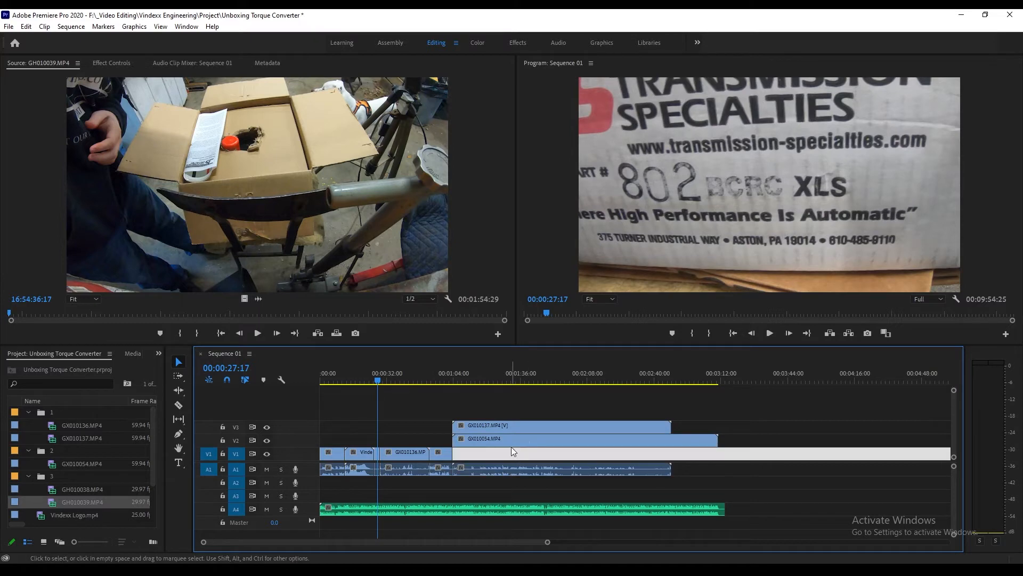
drag(516, 427, 517, 454)
click(88, 501)
drag(88, 501, 484, 427)
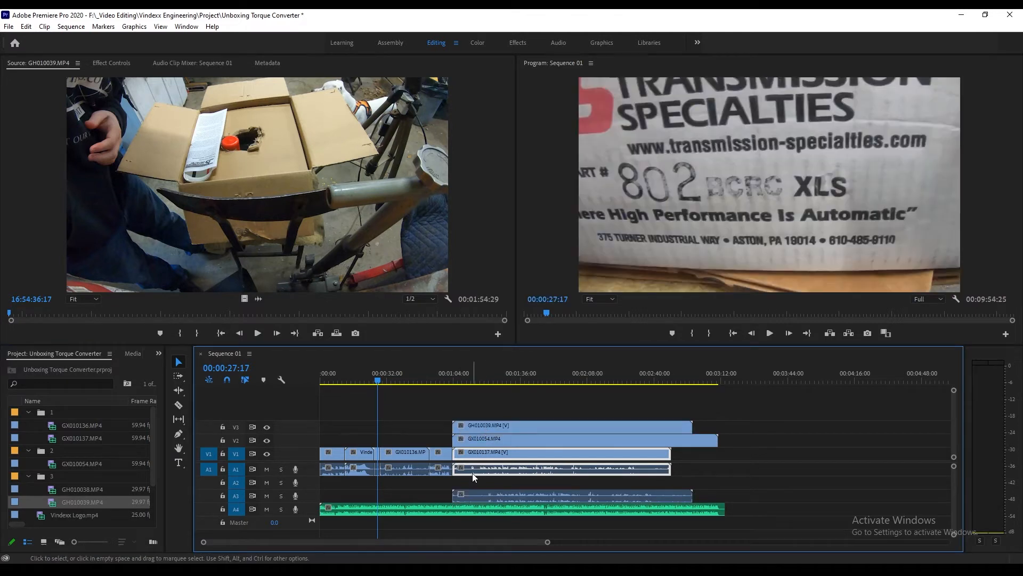
- Unlink GH010039.MP4 and delete its audio, leaving only its video on V3
click(472, 493)
right_click(472, 493)
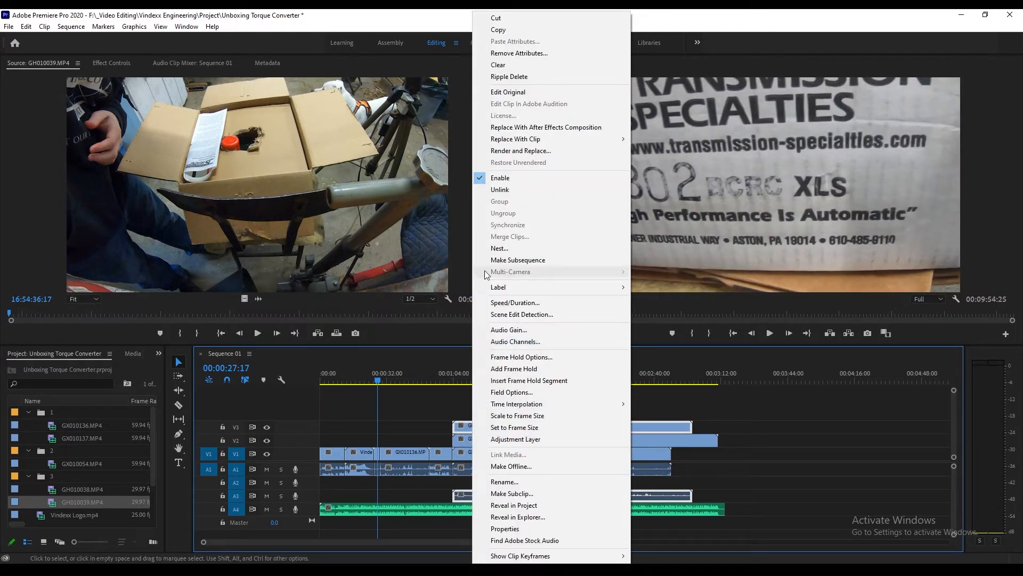
click(500, 190)
click(489, 495)
key(Delete)
click(472, 427)
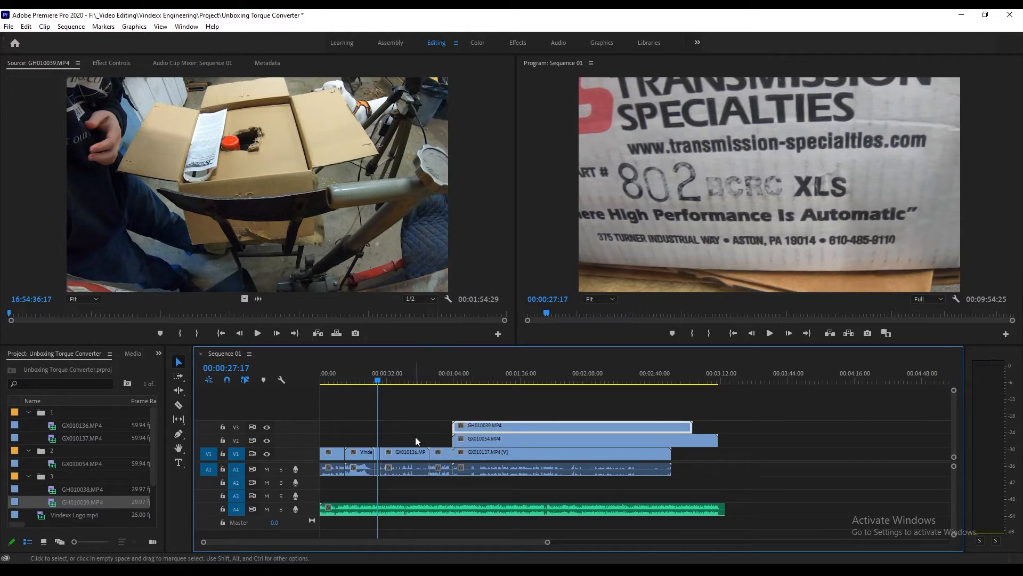
- Play the sequence to 00:00:40:07 and scale the GX010136.MP4 picture down to fit the frame
key(space)
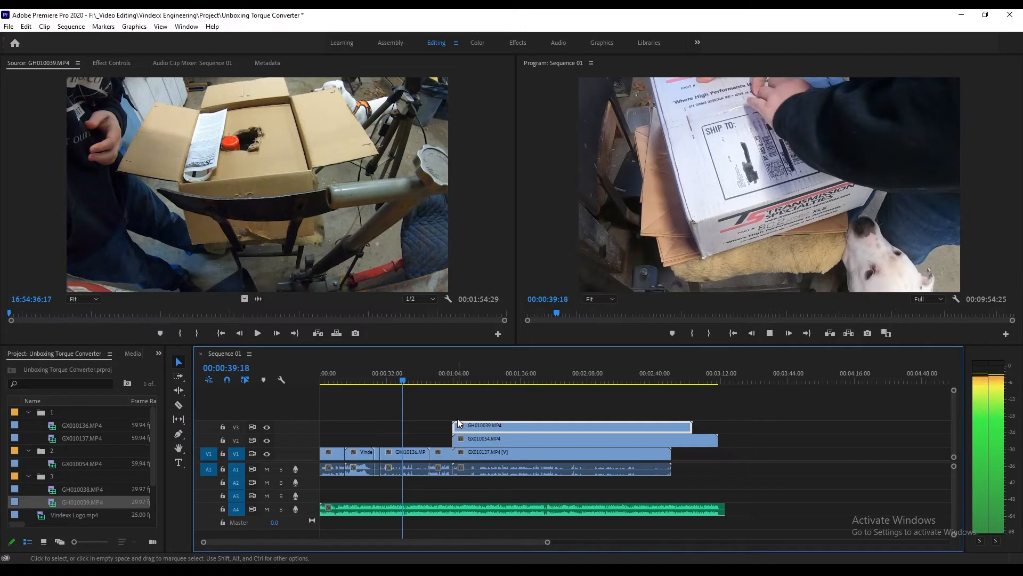
key(space)
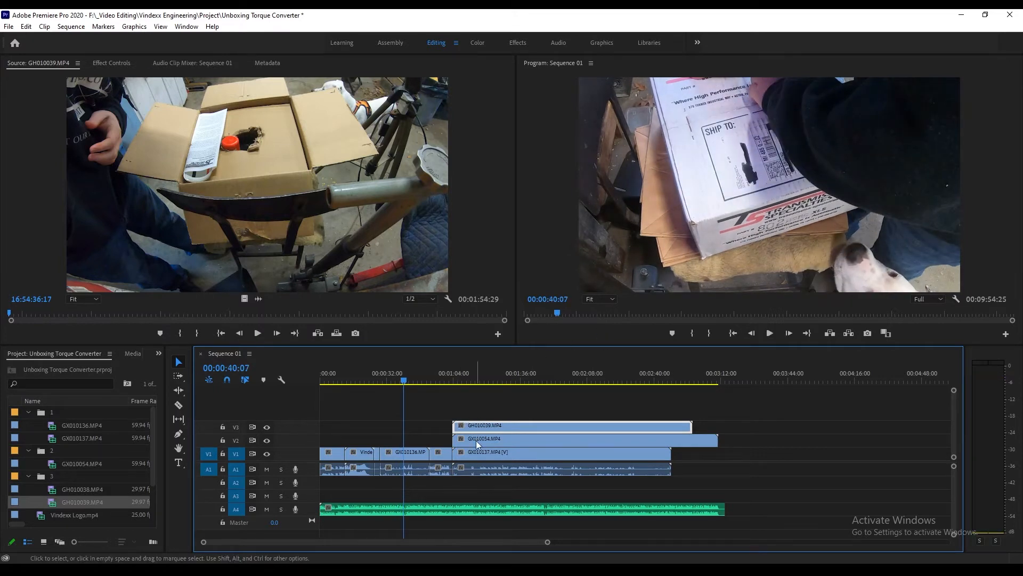
drag(427, 451, 429, 451)
click(179, 404)
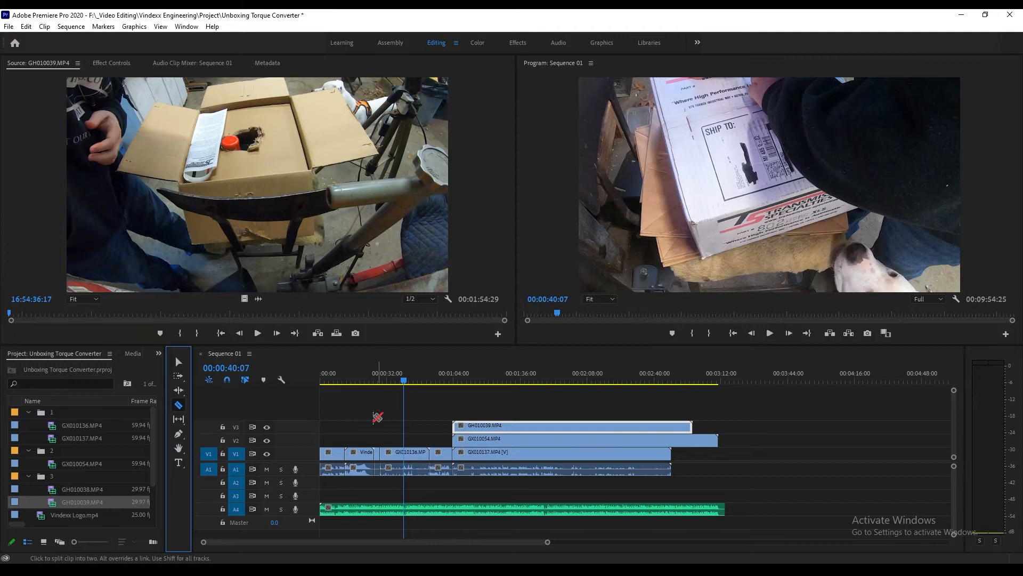
click(724, 221)
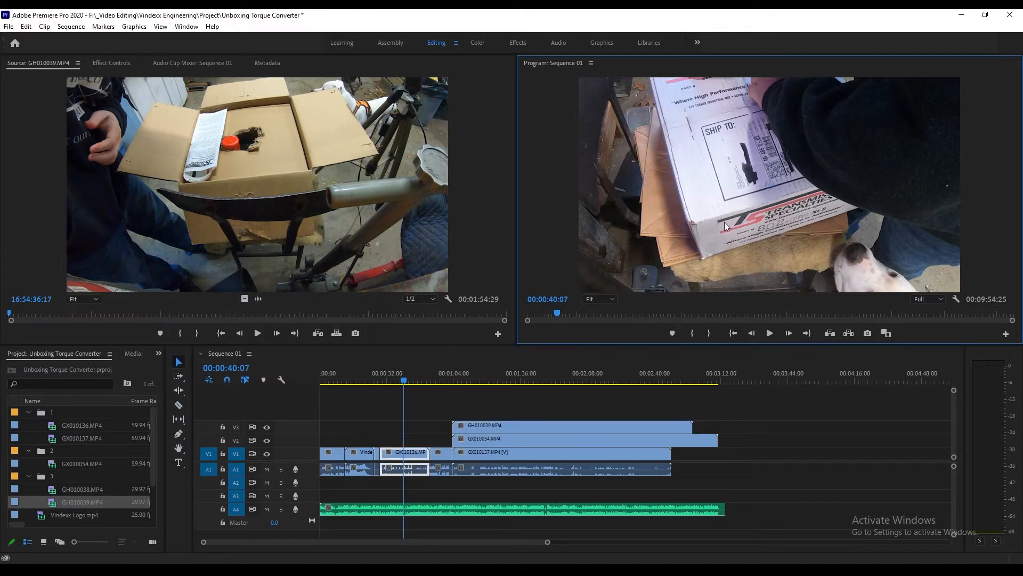
drag(729, 252, 736, 256)
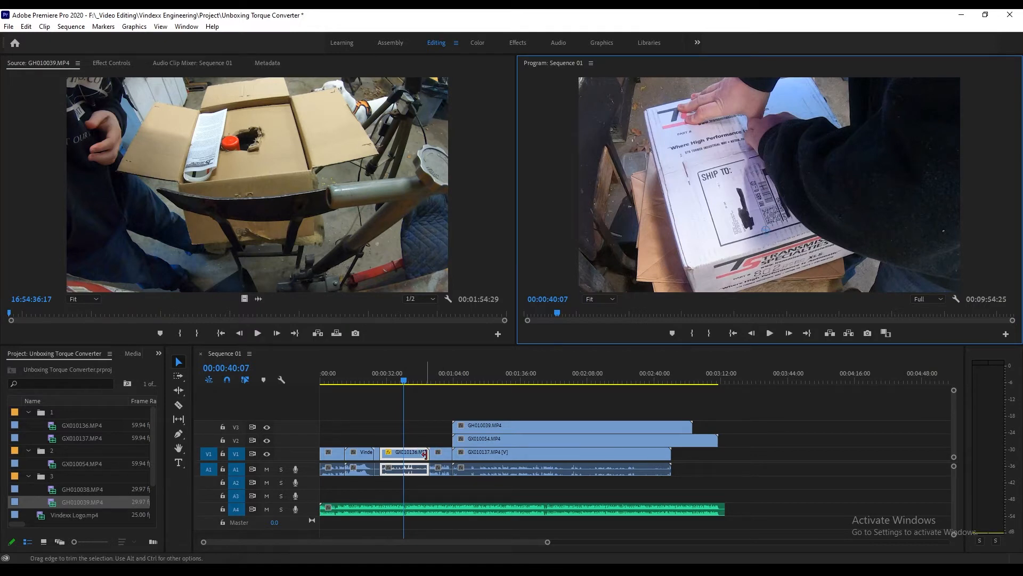
- Shorten the end of the GX010136.MP4 clip to just past the playhead and close the gaps with GH010038.MP4 and the stacked clips
mouse_move(425, 454)
mouse_down()
mouse_move(404, 457)
mouse_move(442, 457)
mouse_move(407, 457)
mouse_up()
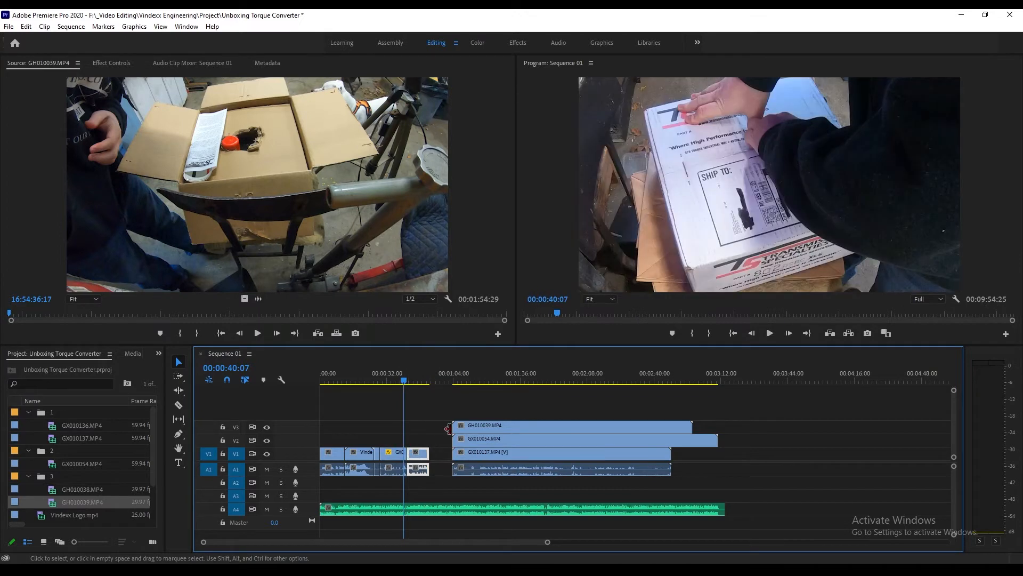
click(496, 425)
drag(471, 474, 452, 471)
- Scale the GH010038.MP4 clip to 50 and reposition it to 962.7, 540.0 so that it fills the frame
key(space)
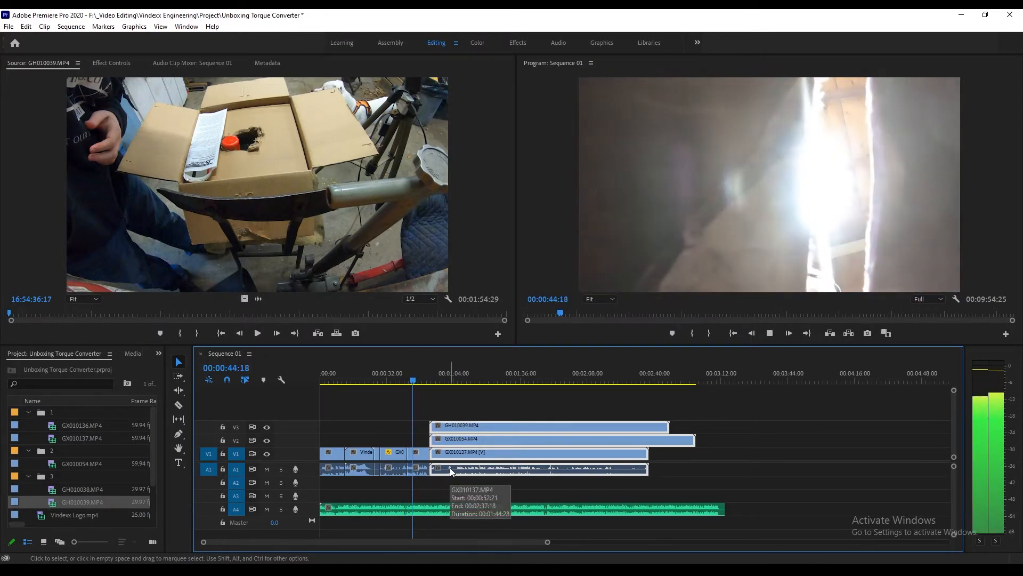
key(space)
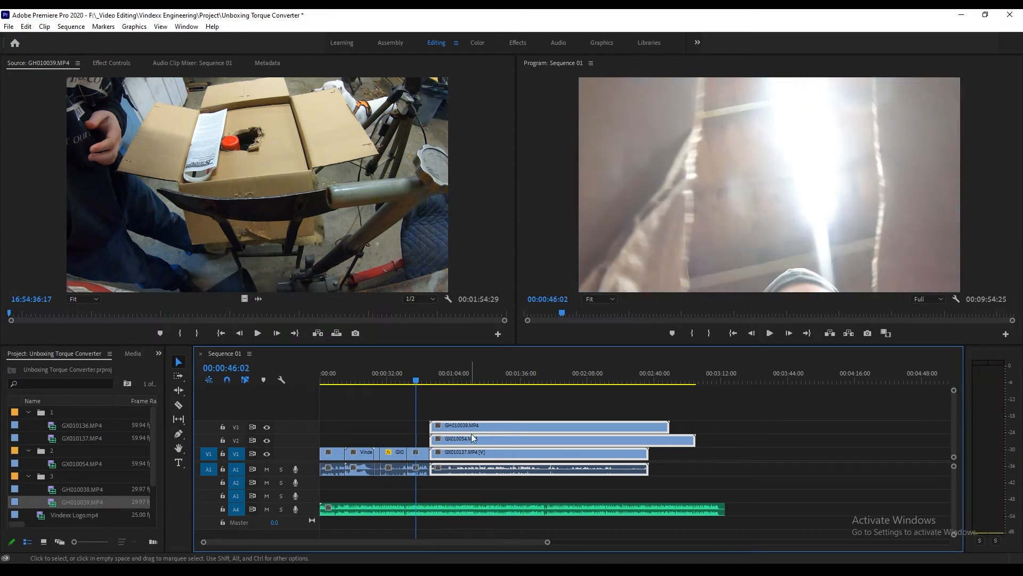
click(775, 250)
drag(768, 263, 740, 168)
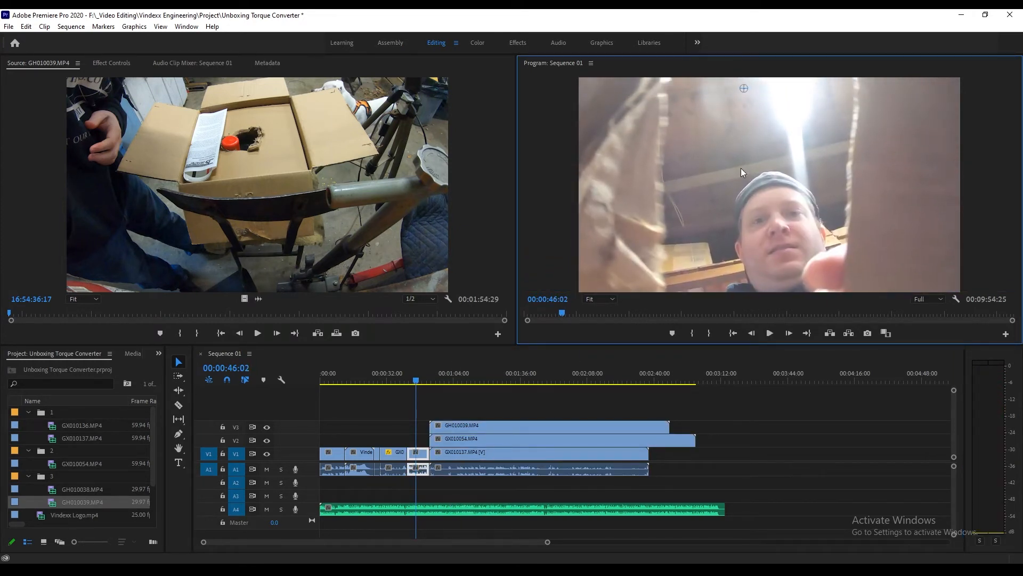
click(115, 63)
text(50)
key(Return)
drag(709, 156, 732, 248)
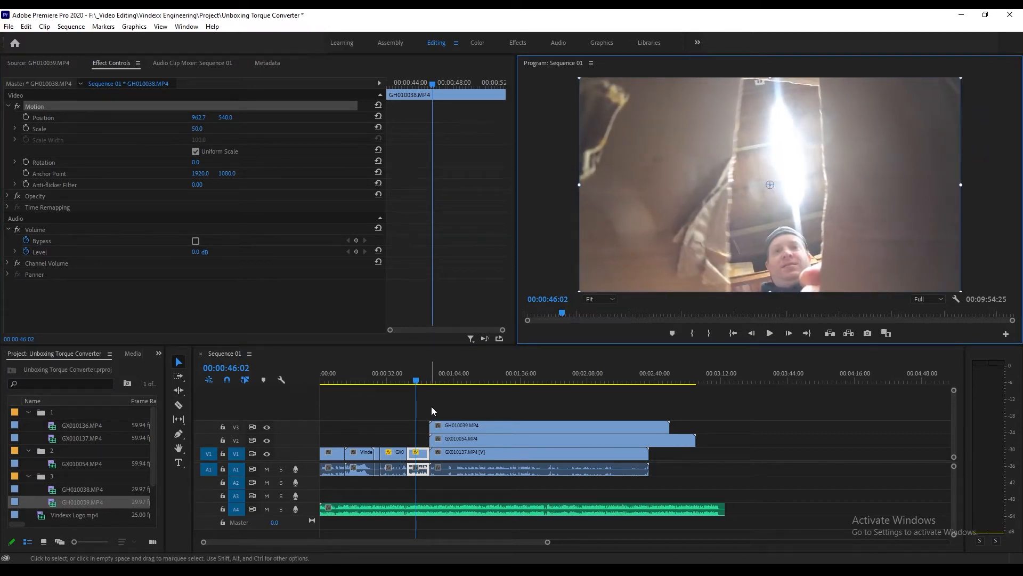
- Play through the GH010038.MP4 clip, shift the stacked camera clips to about 00:01:07, and extend the GH010038.MP4 end
drag(404, 382, 388, 381)
key(space)
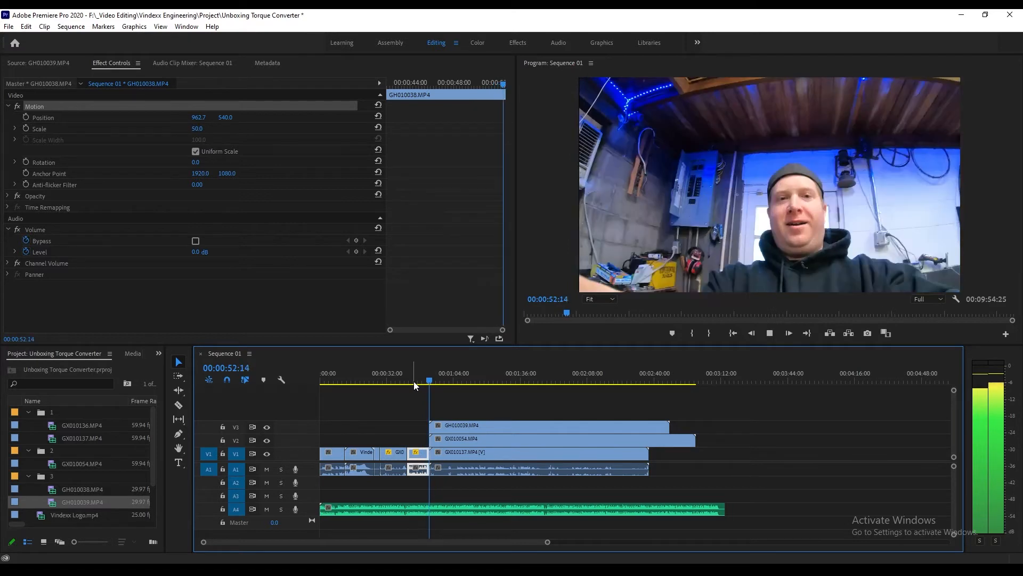
key(space)
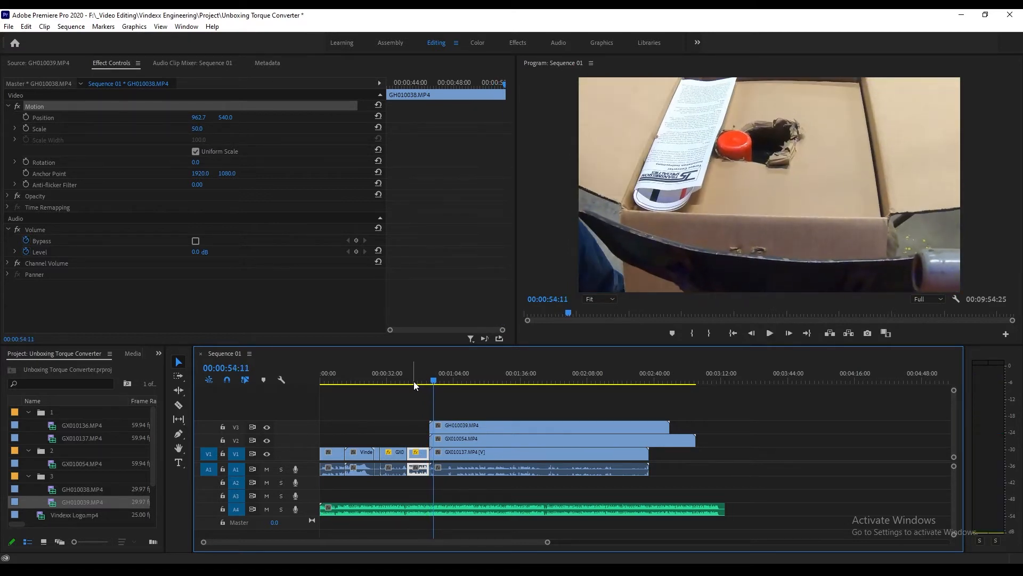
drag(478, 398, 468, 489)
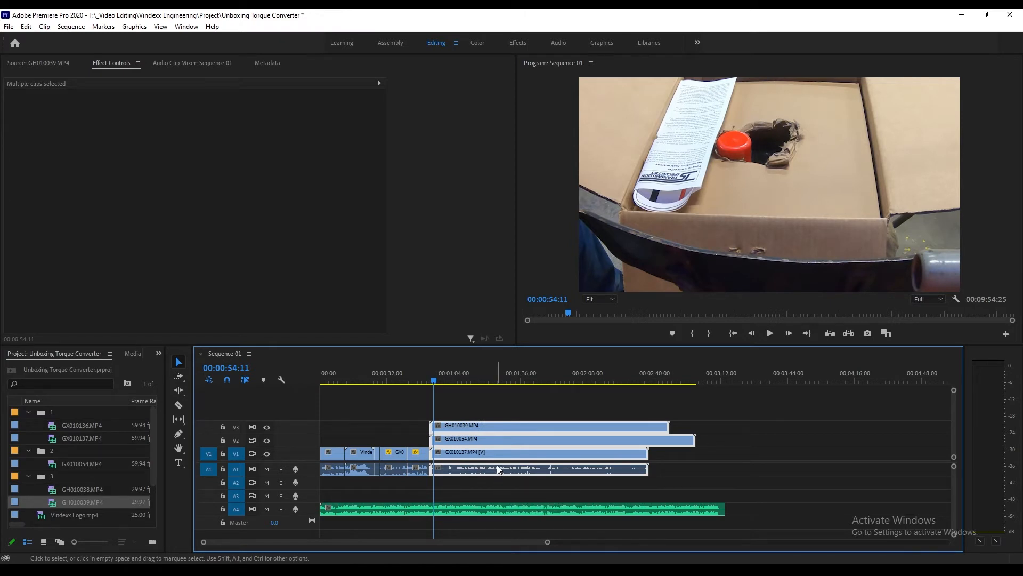
drag(496, 467, 526, 467)
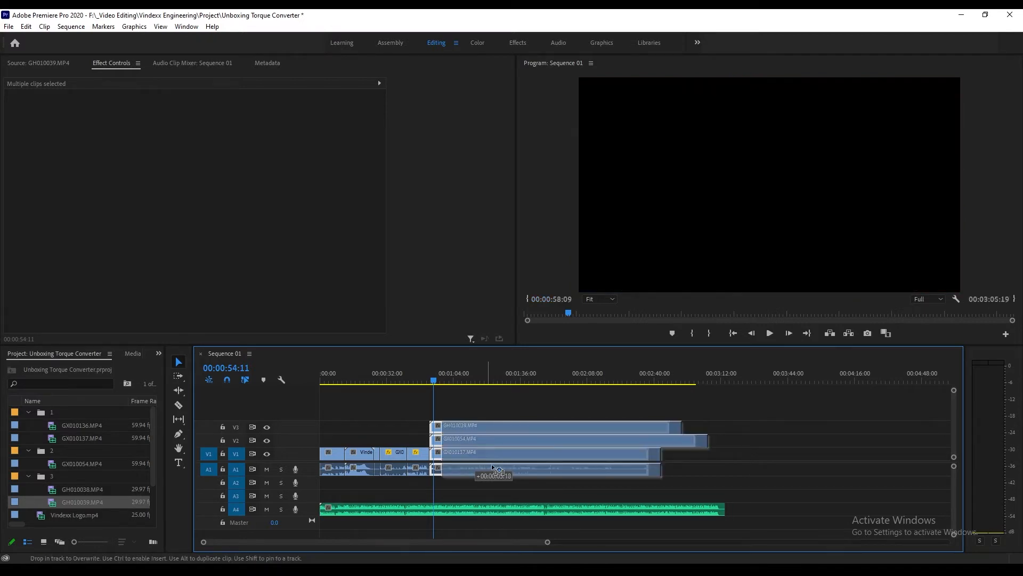
drag(433, 454, 447, 455)
- Play to 00:00:53:16, trim the GH010038.MP4 end to that point, and move the stacked camera clips against it
click(420, 379)
key(space)
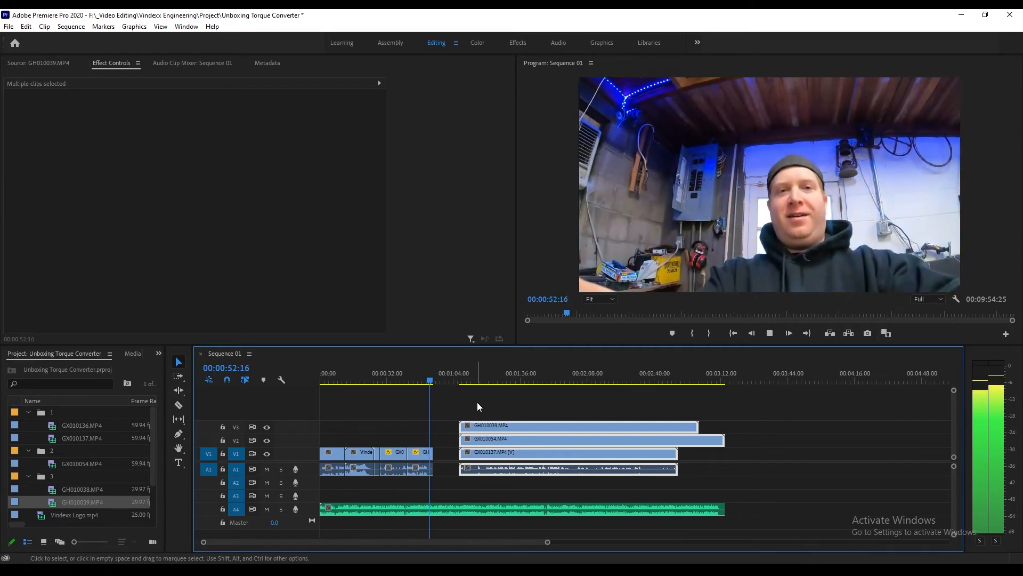
key(space)
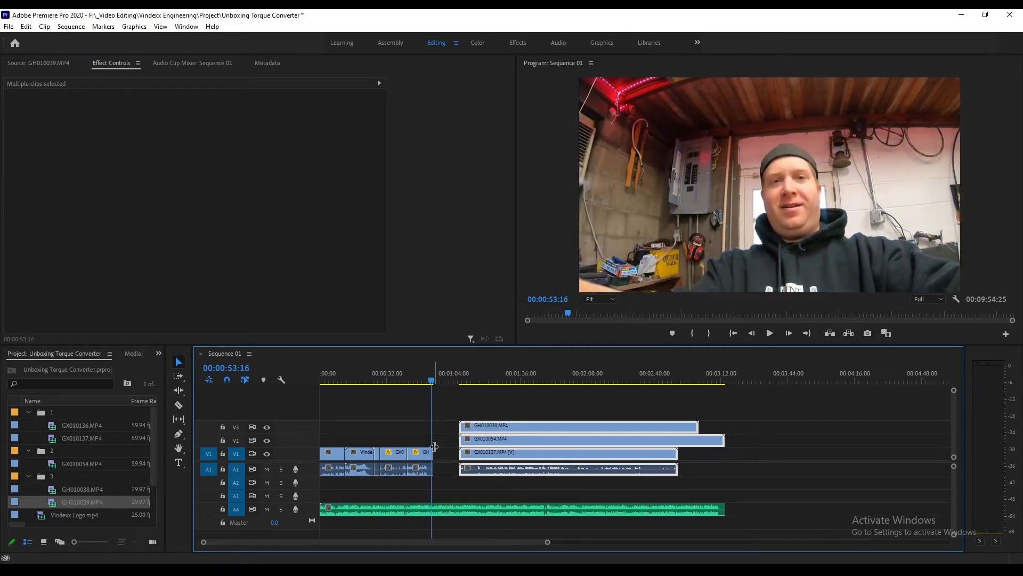
drag(430, 452, 429, 452)
drag(514, 411, 475, 481)
drag(500, 427, 466, 425)
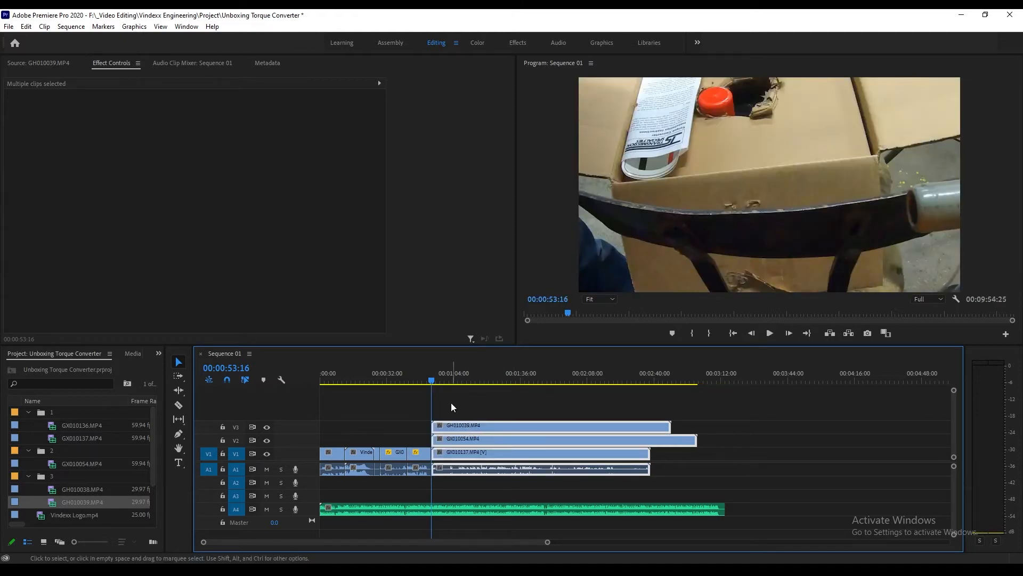
mouse_move(452, 427)
mouse_down()
mouse_move(487, 435)
mouse_move(452, 432)
mouse_up()
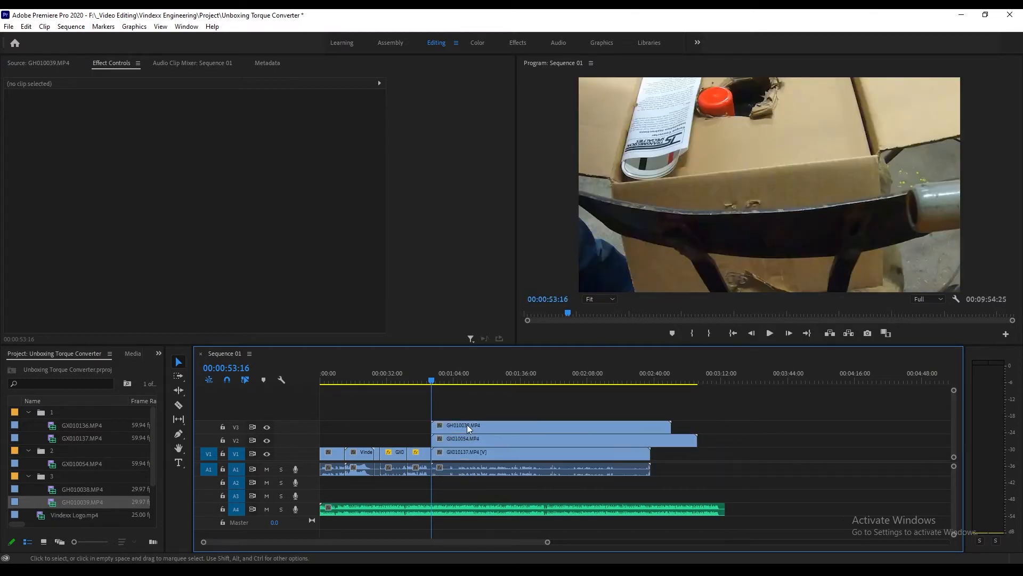
- Scale the GH010039.MP4 clip to 65 and shift its picture lower so the open box sits centrally in the frame
click(471, 425)
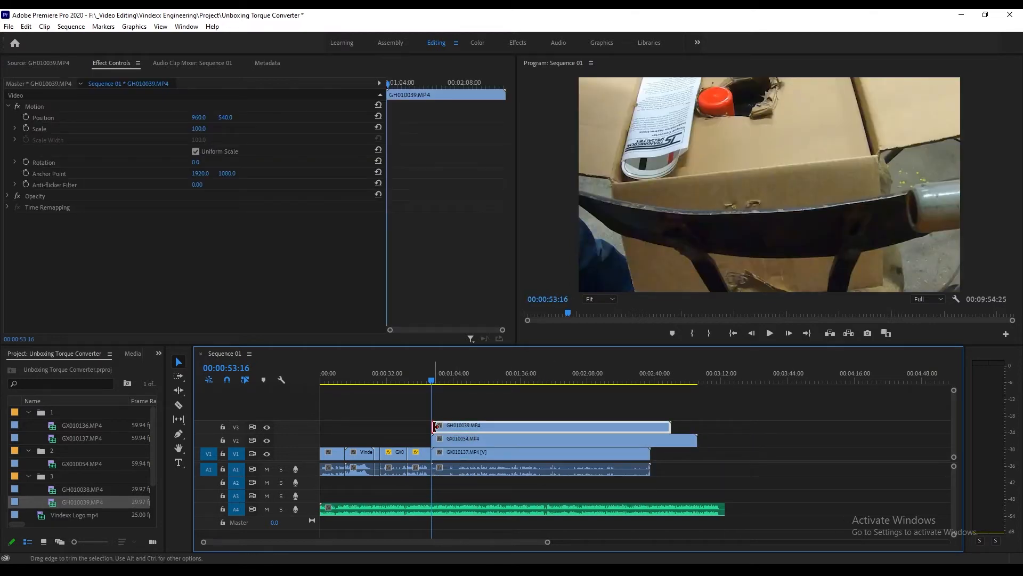
click(434, 410)
key(space)
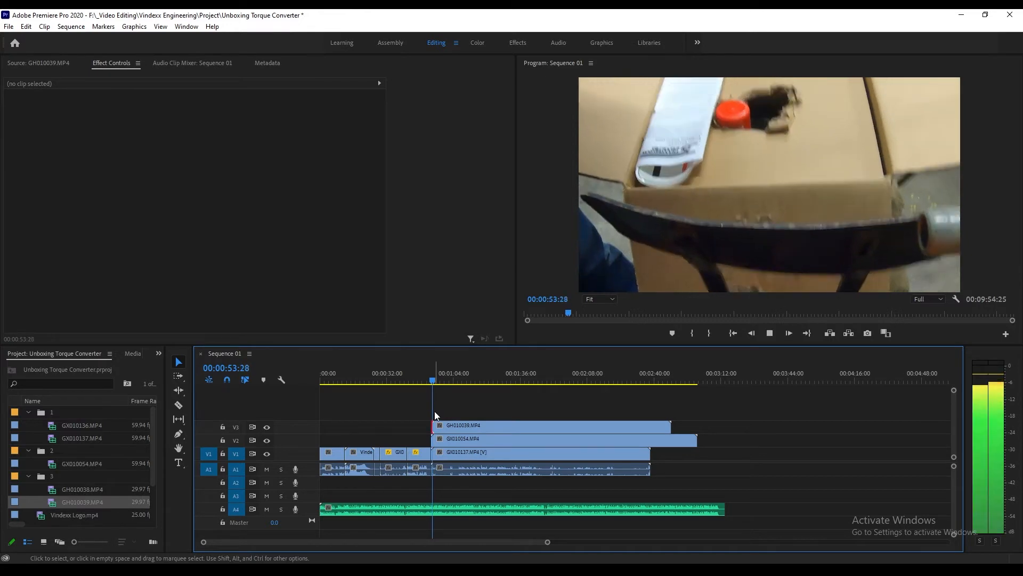
key(space)
click(462, 426)
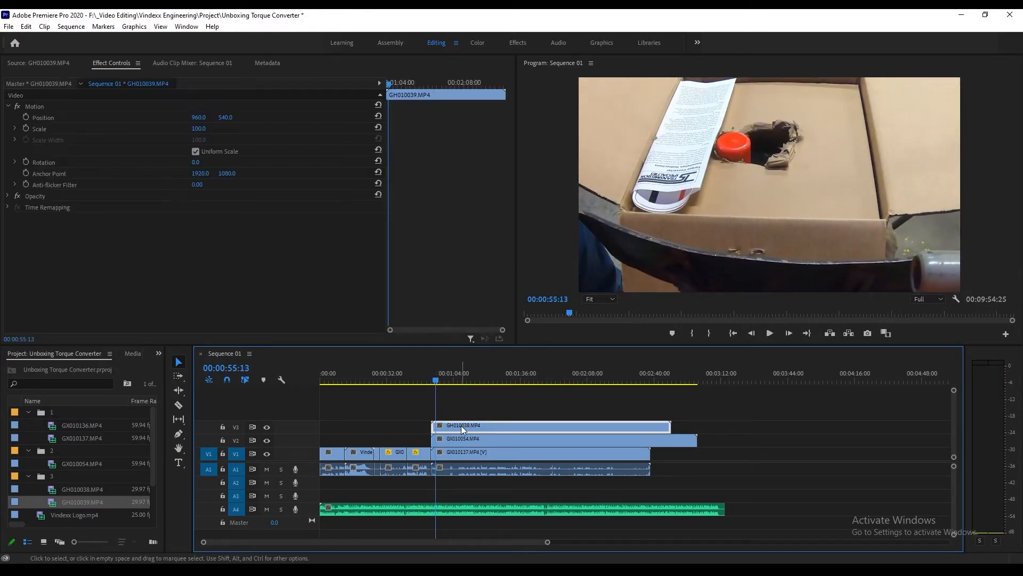
click(204, 128)
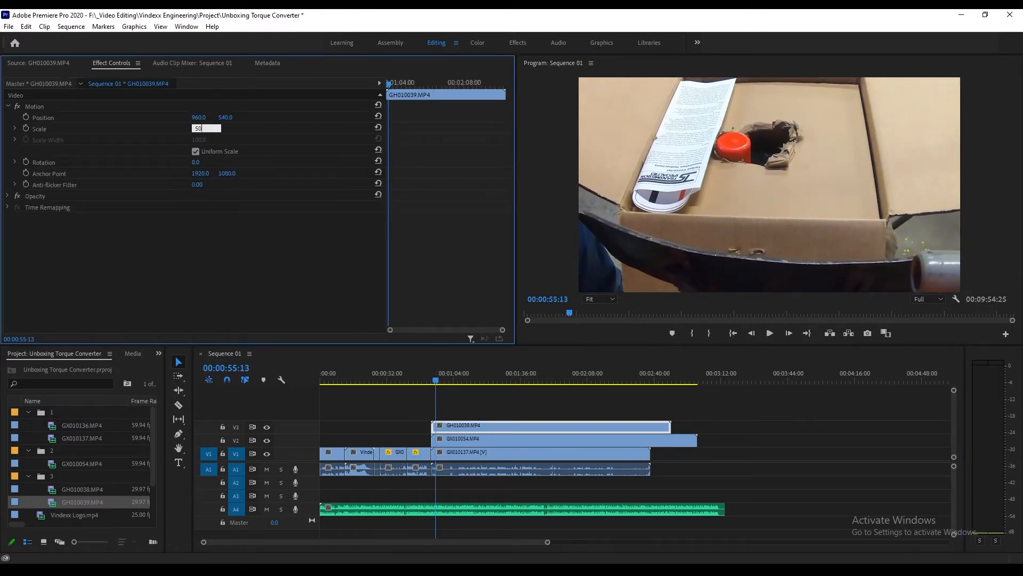
key(Return)
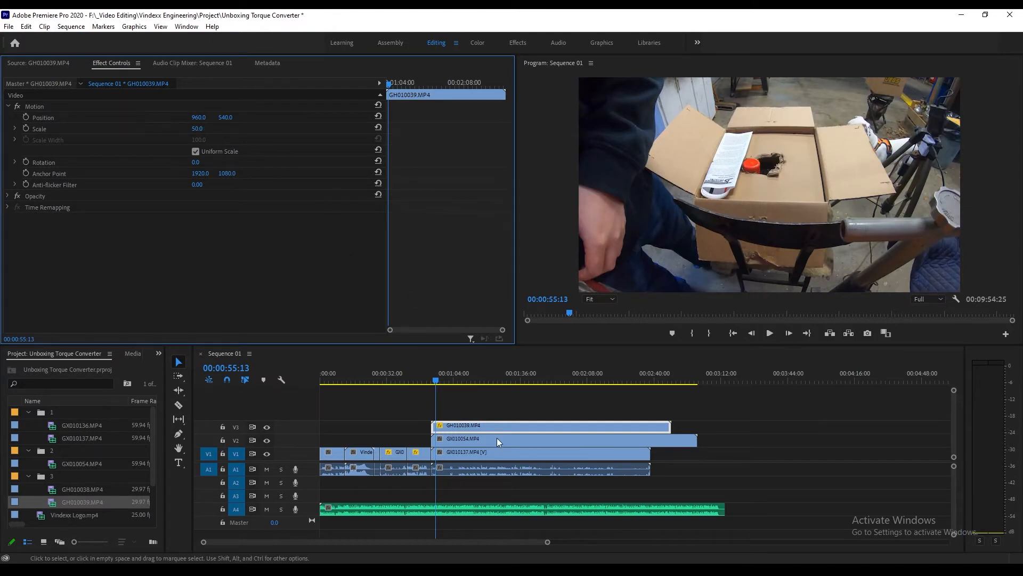
text(6)
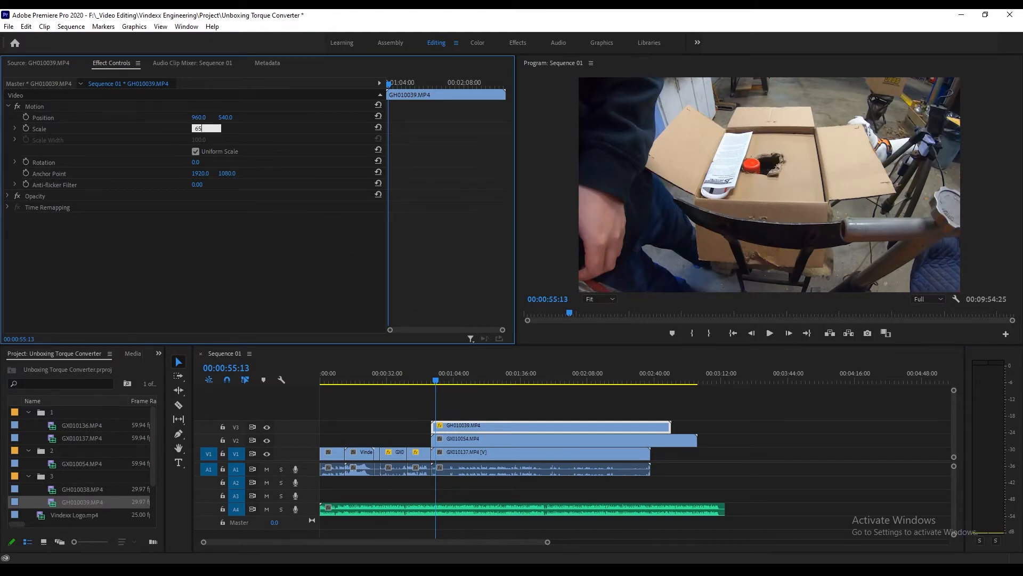
text(5)
key(Return)
click(801, 201)
drag(804, 196, 804, 231)
- Trim the starts of GH010039.MP4 to about 00:01:07 and GX010054.MP4 to about 00:01:01, and reposition GX010054.MP4 to 1024.4, 486.4
click(549, 443)
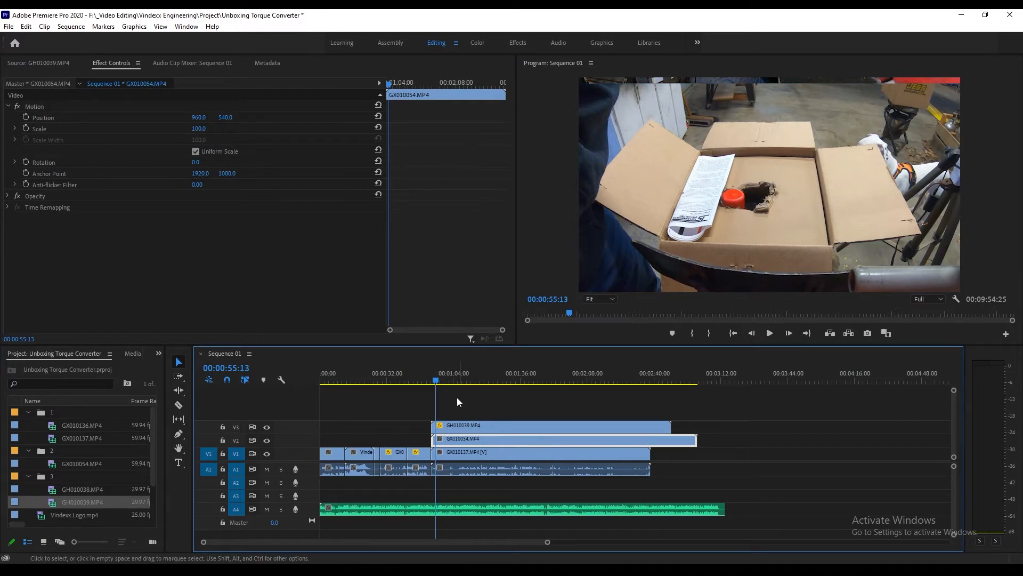
drag(432, 425, 457, 425)
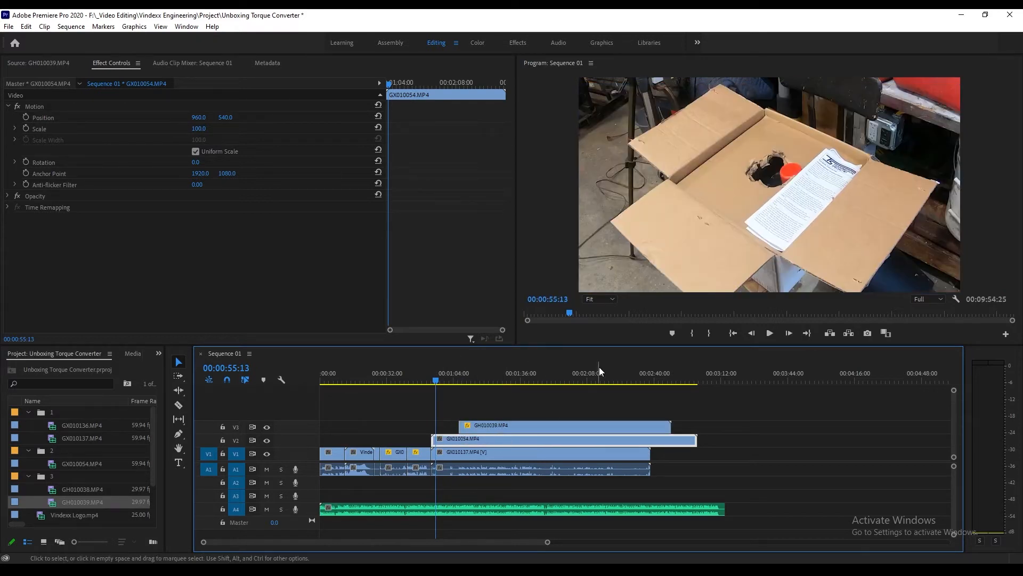
click(842, 247)
mouse_move(837, 249)
mouse_down()
mouse_move(825, 233)
mouse_move(850, 239)
mouse_up()
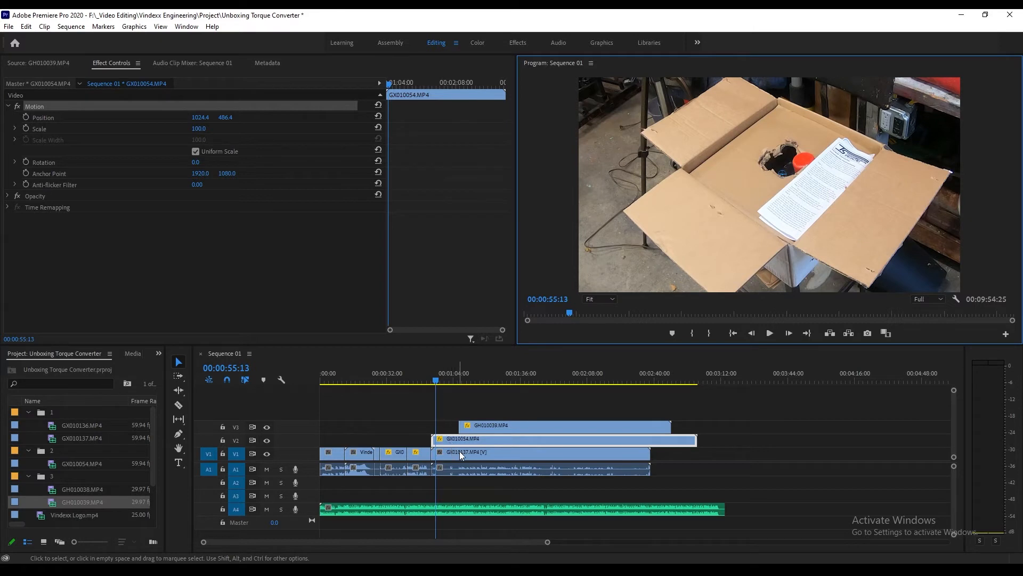
drag(432, 438, 448, 438)
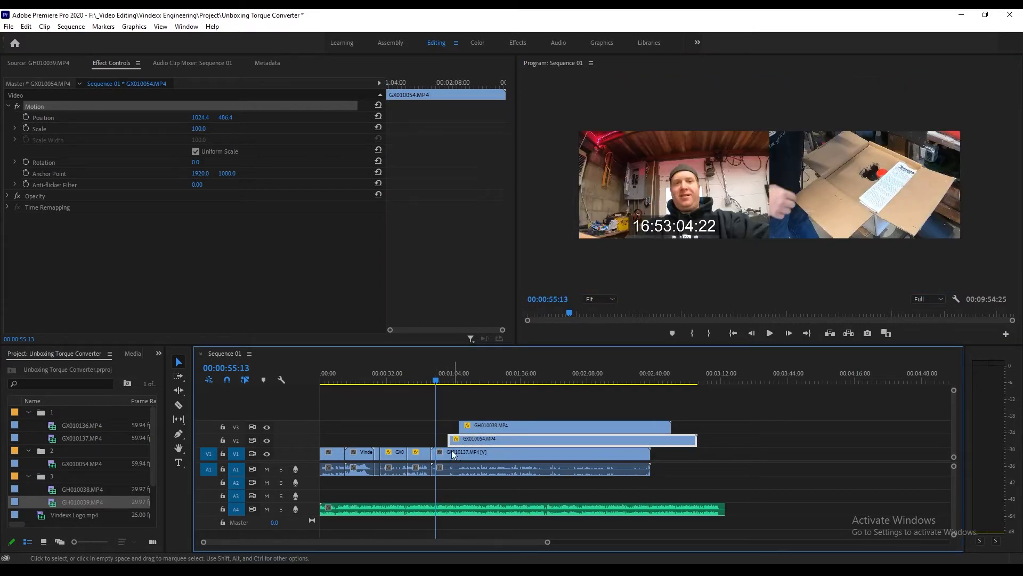
- Reposition GX010054.MP4 to 949.3, 821.4 and shift the GX010137.MP4 picture lower in the frame at 00:00:58:12
click(442, 379)
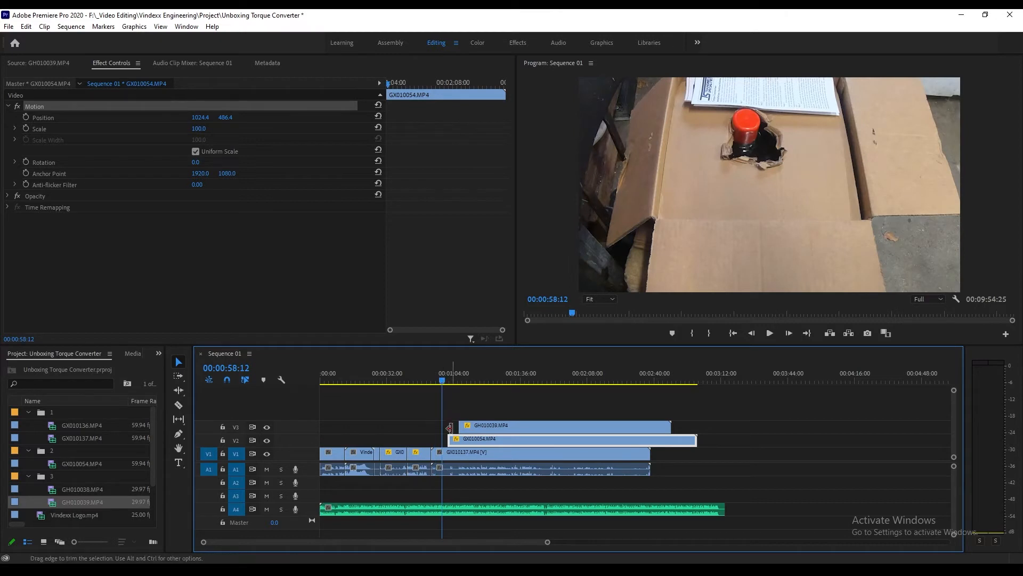
click(820, 199)
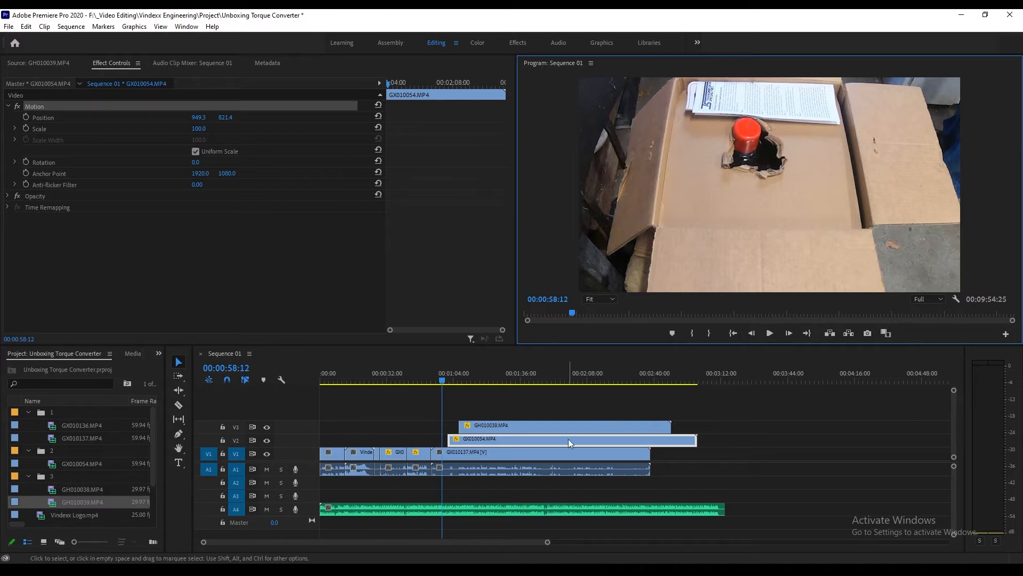
click(555, 455)
drag(838, 185, 840, 203)
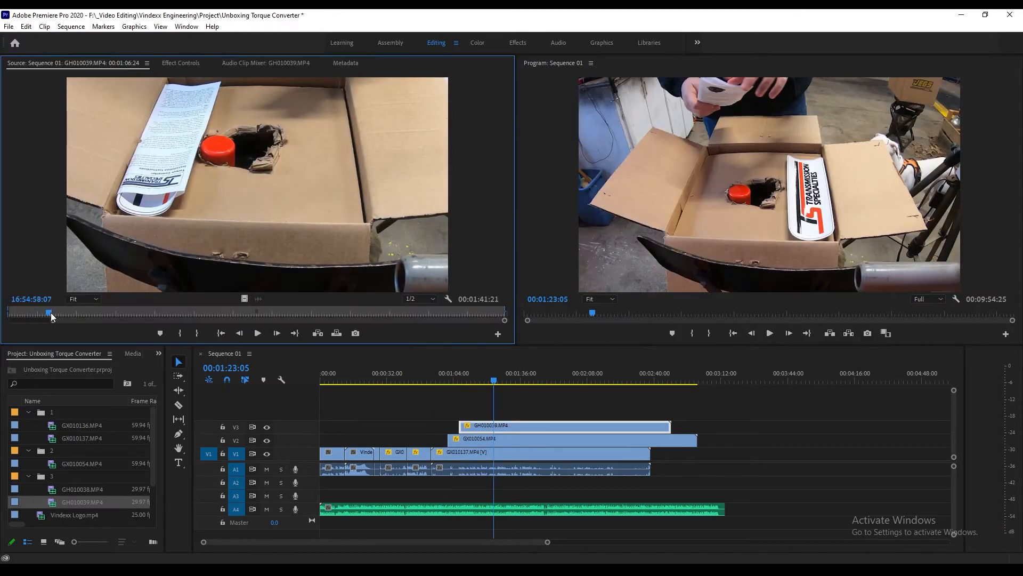
- Trim the GH010039.MP4 start to 00:01:19:16 and the GX010054.MP4 start to about 00:01:11
drag(464, 424, 486, 425)
click(447, 379)
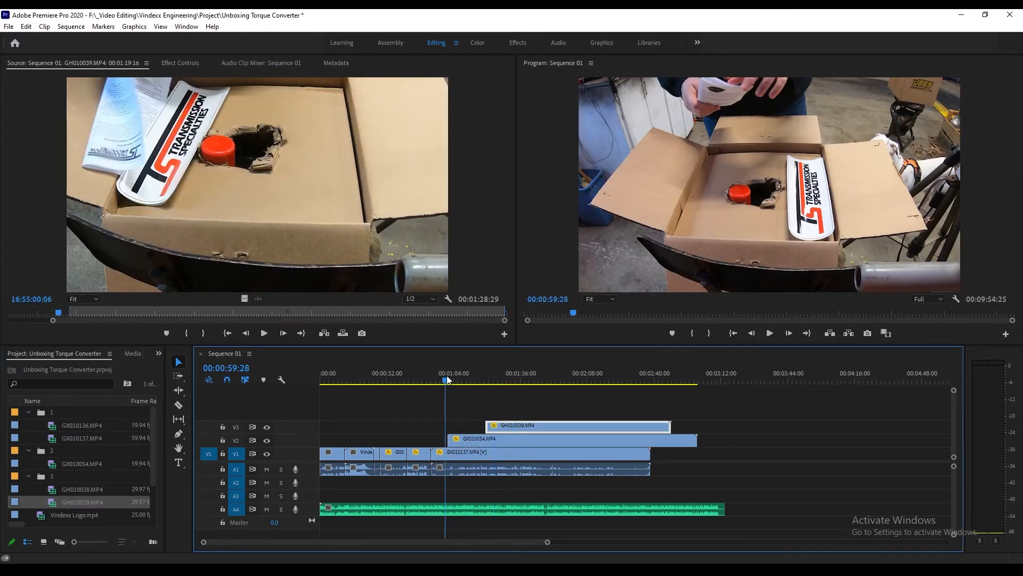
drag(449, 439, 469, 438)
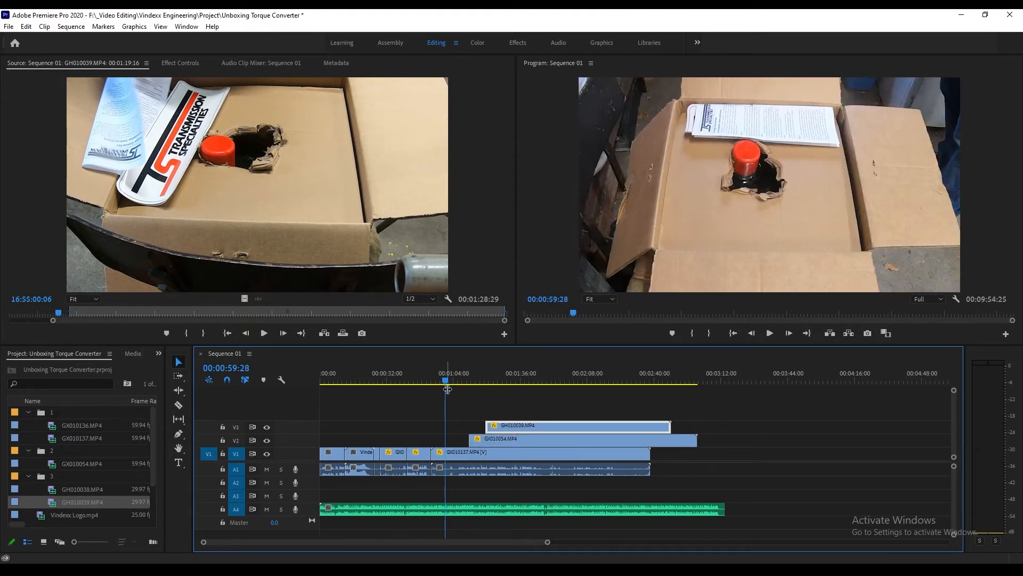
- Play the stacked section up to 00:01:17:07 and trim the GX010054.MP4 start to that point
drag(446, 381, 429, 381)
key(space)
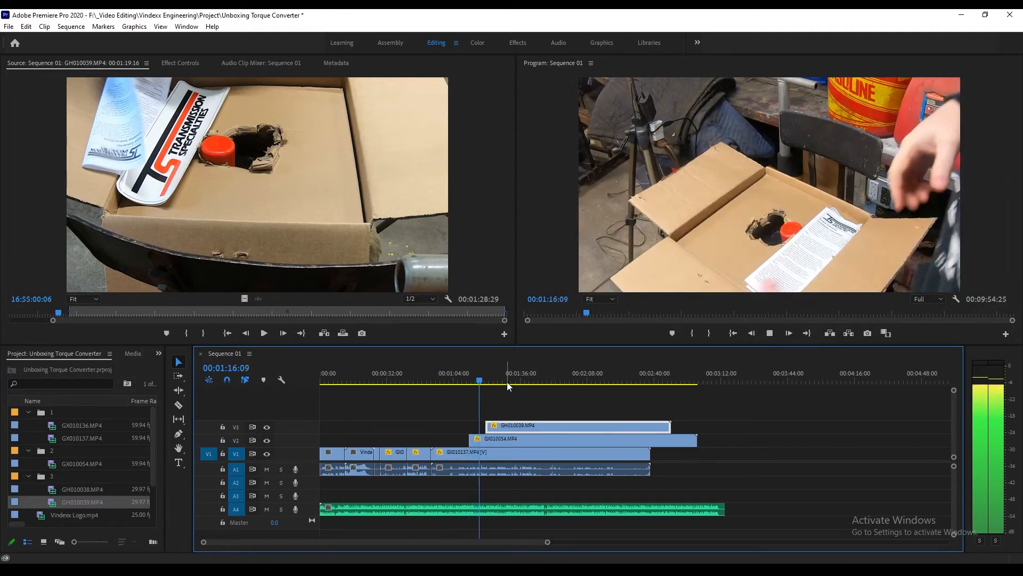
key(space)
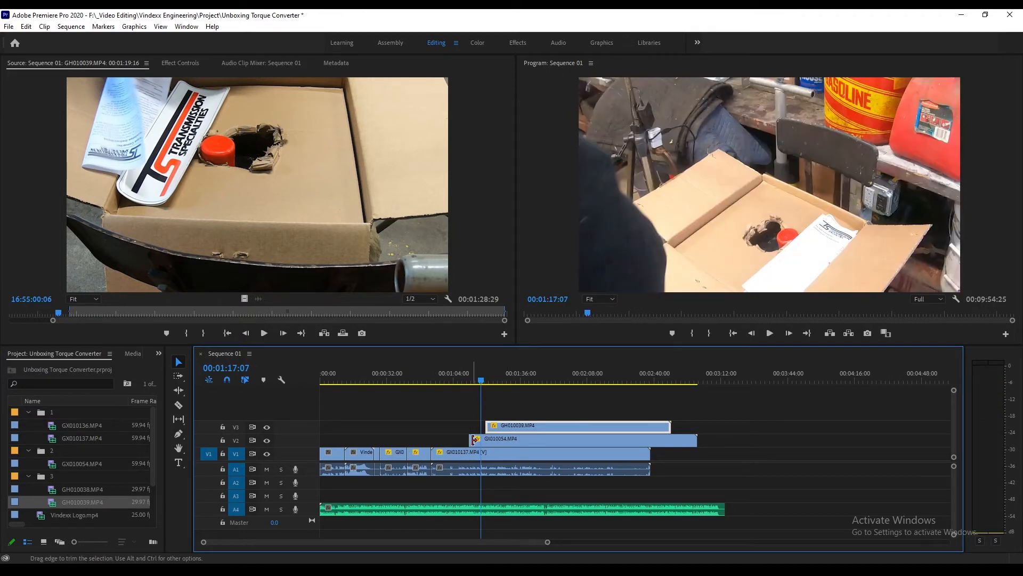
drag(473, 439, 481, 438)
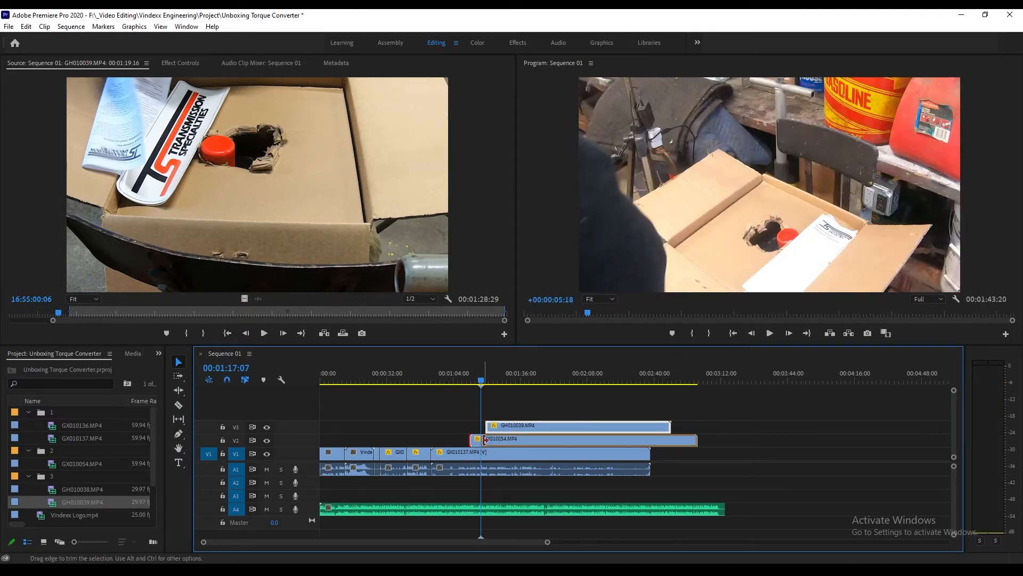
- Move GX010054.MP4 back to align with the start of GX010137.MP4, and GH010039.MP4 back to 00:01:08:07
click(464, 382)
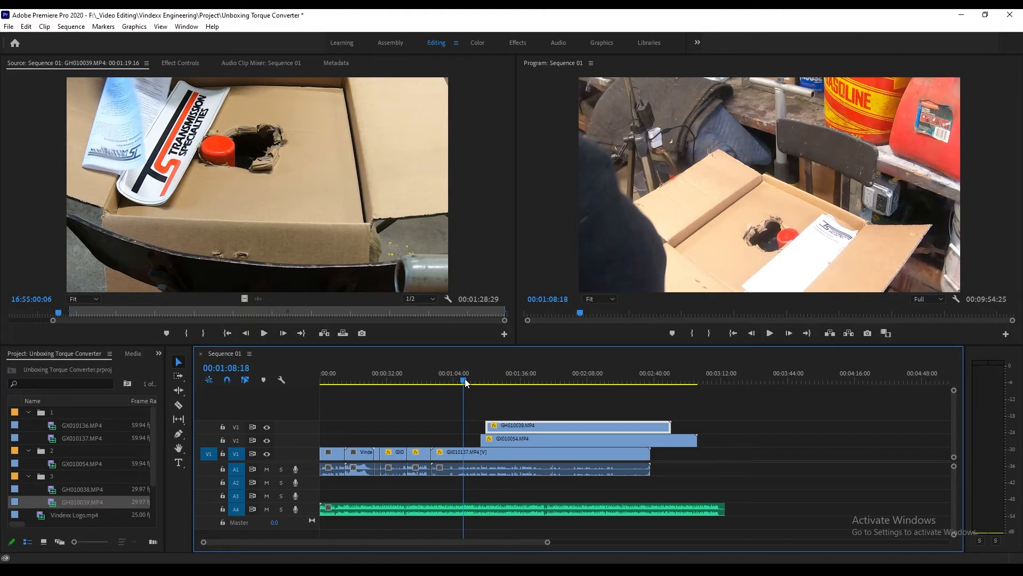
drag(489, 425, 487, 424)
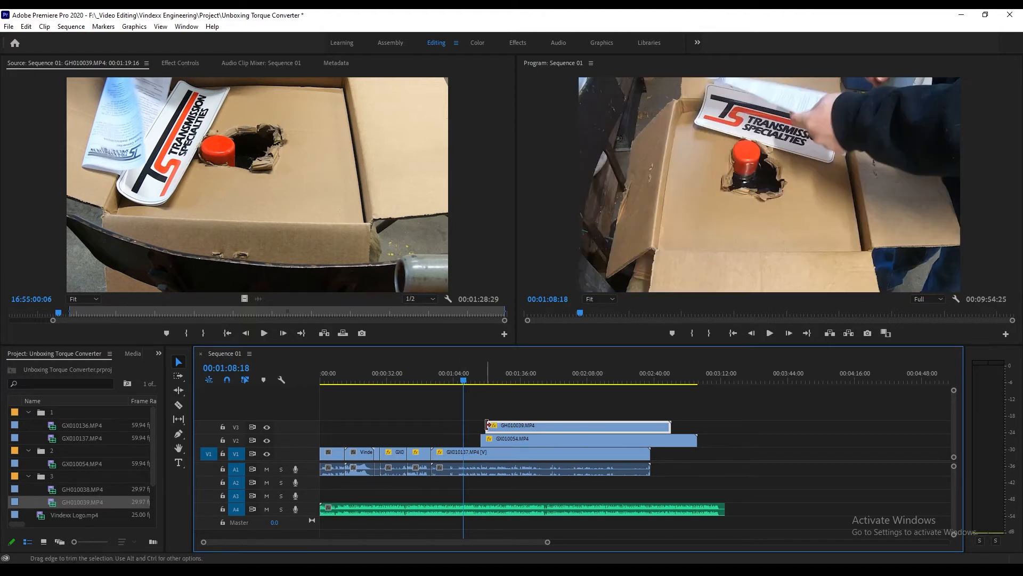
mouse_move(554, 410)
mouse_down()
mouse_move(533, 435)
mouse_move(487, 439)
mouse_move(500, 425)
mouse_move(557, 427)
mouse_up()
click(532, 411)
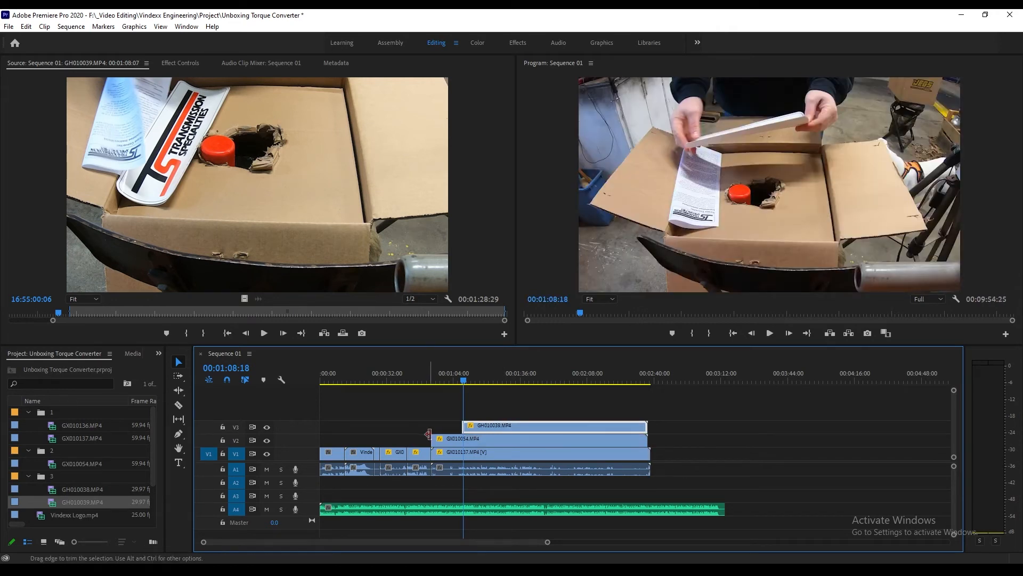
- Trim the GX010054.MP4 start to about 00:01:08:18 and the GH010039.MP4 start to 00:01:20:29, and play through to 00:01:23:00
drag(445, 436, 489, 425)
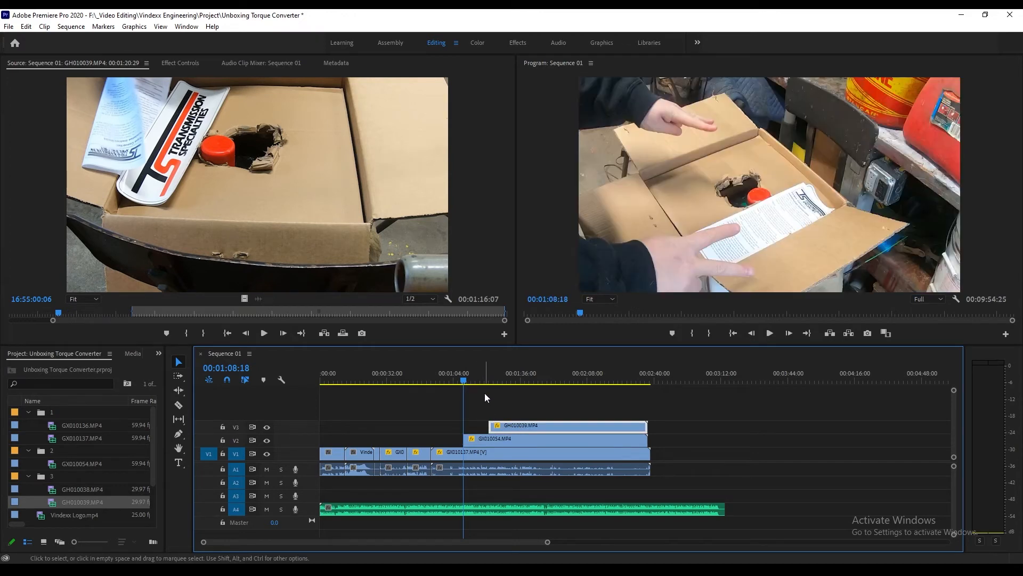
key(space)
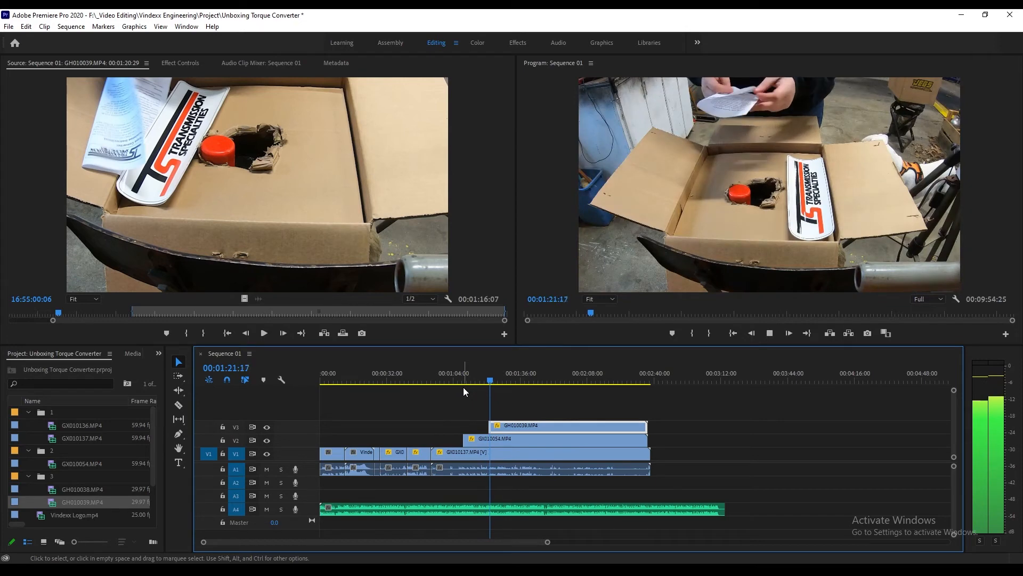
key(space)
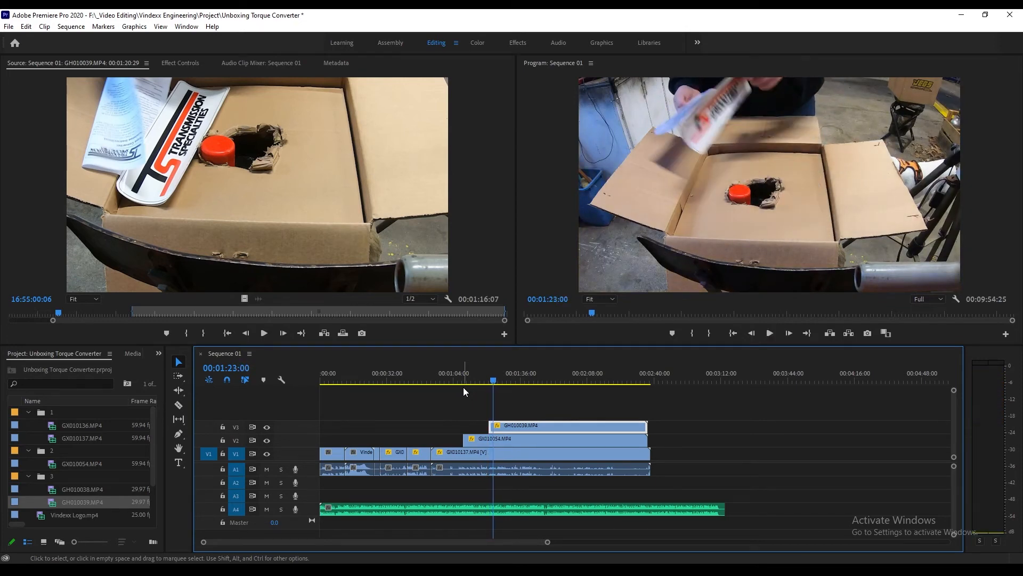
- Unlink the GX010137.MP4 clip from its audio and delete that audio
right_click(474, 469)
click(502, 190)
click(516, 470)
key(Delete)
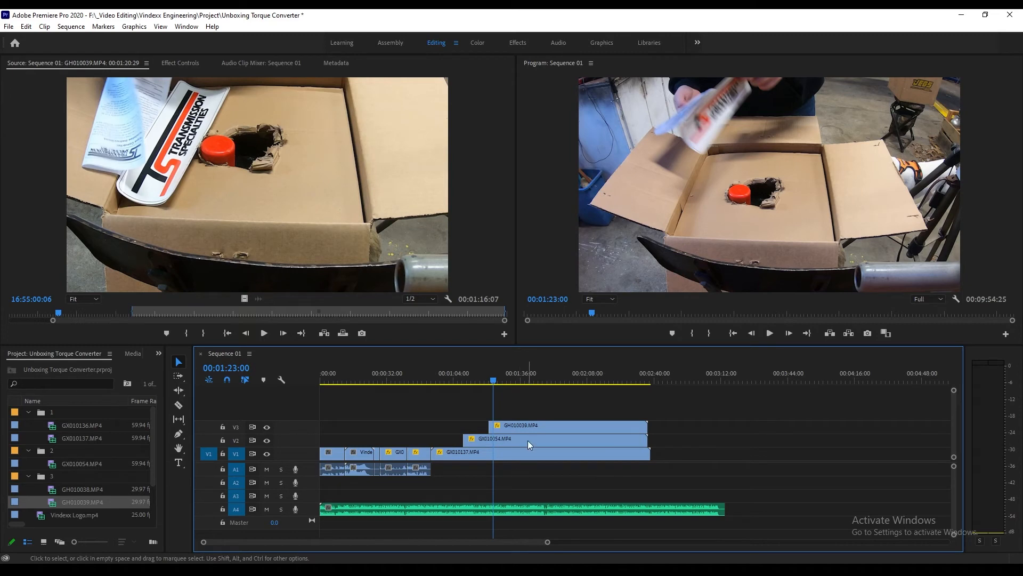
- Review the cut to GX010054.MP4 and trim that clip's start to 00:01:09:11
drag(445, 381, 464, 390)
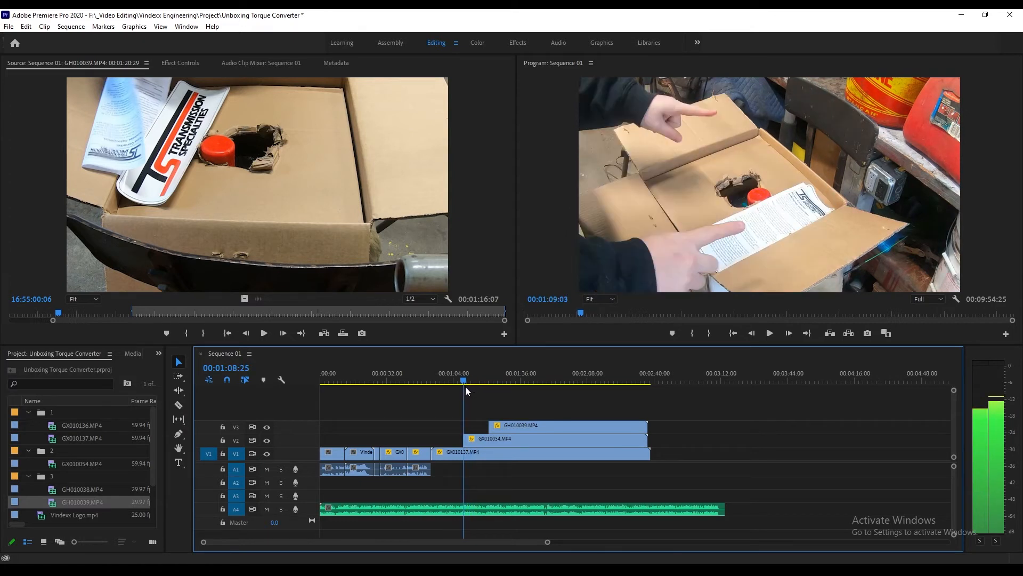
drag(468, 440, 471, 440)
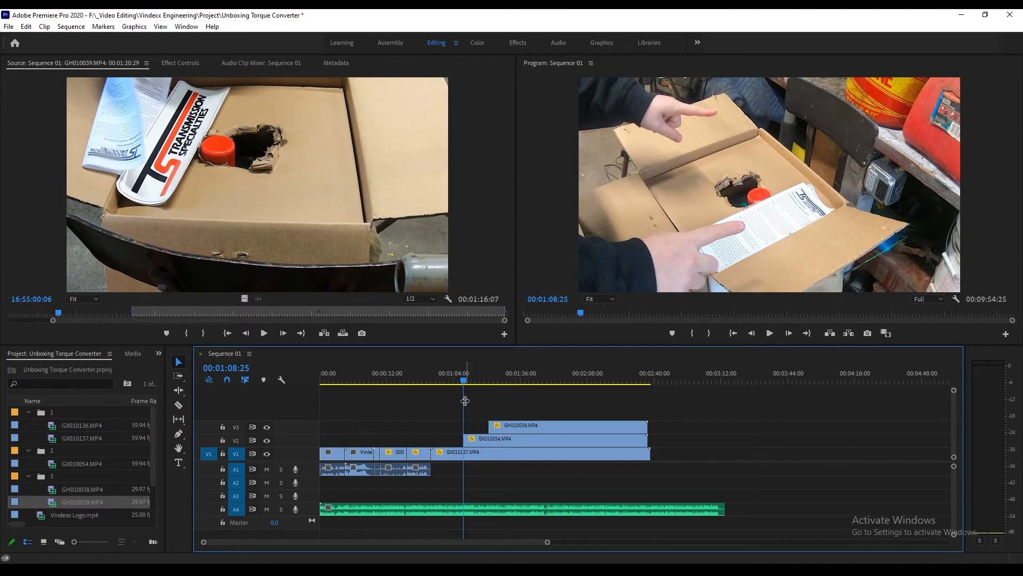
click(466, 382)
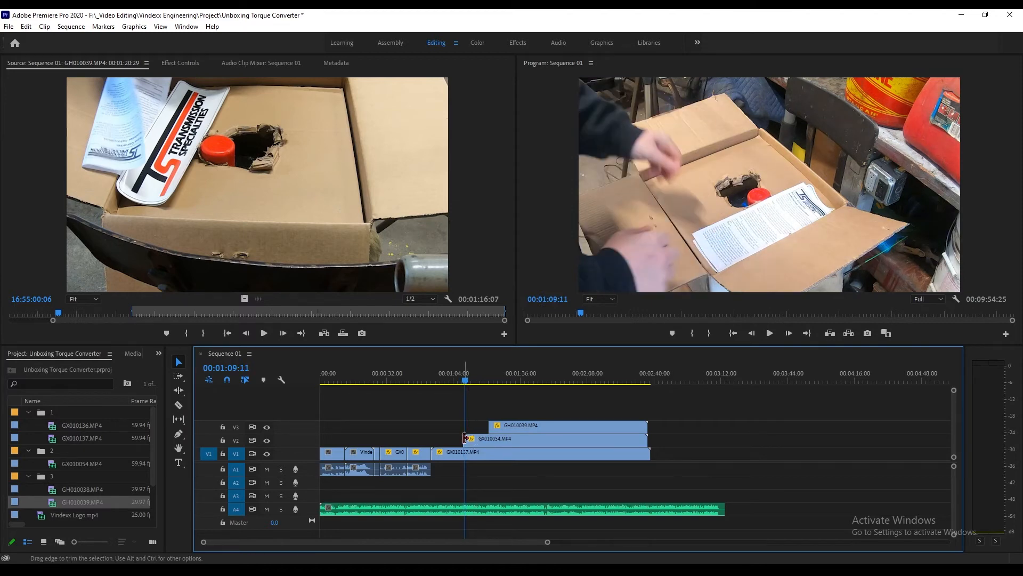
drag(465, 438, 467, 439)
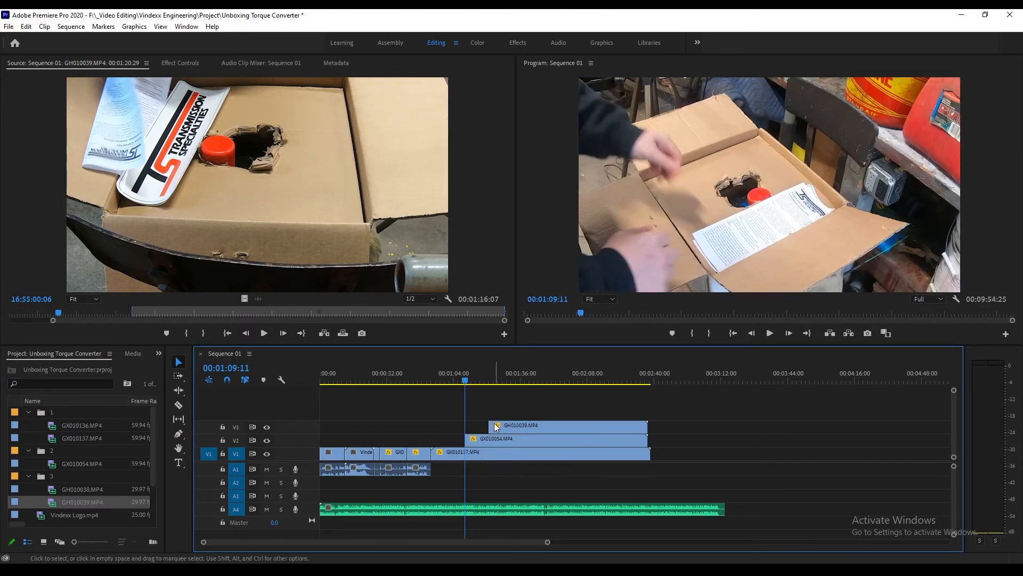
- Split both GH010039.MP4 and GX010054.MP4 with the Razor tool at five matching, roughly evenly spaced points from 00:01:30 to about 00:02:21
drag(468, 379, 493, 382)
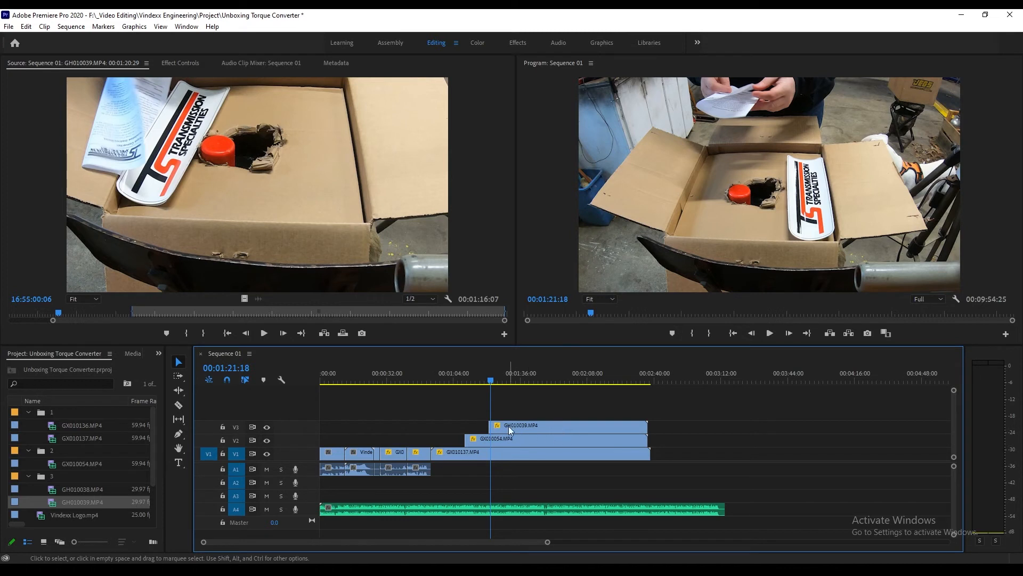
click(180, 407)
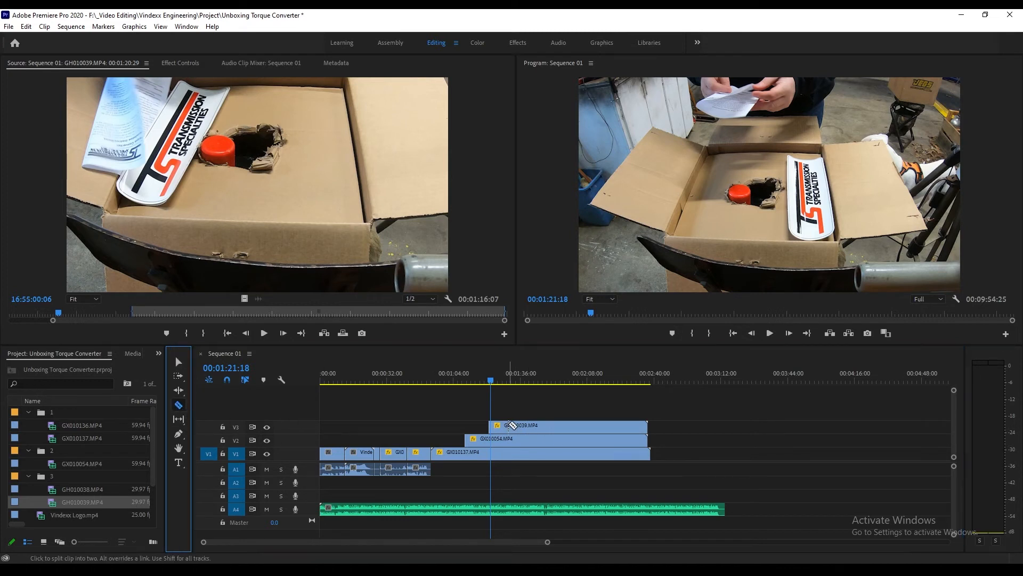
click(509, 425)
click(509, 438)
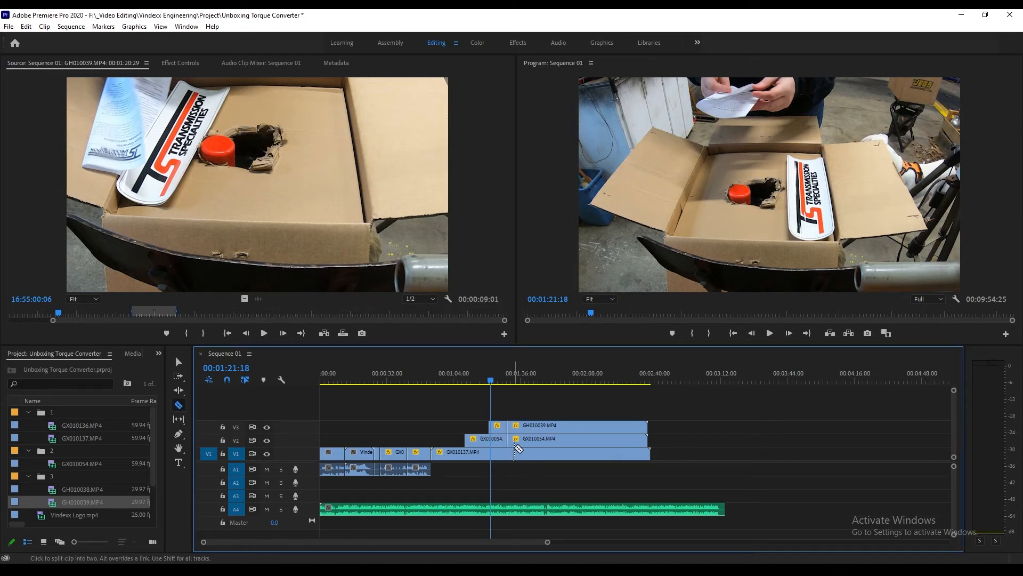
click(535, 439)
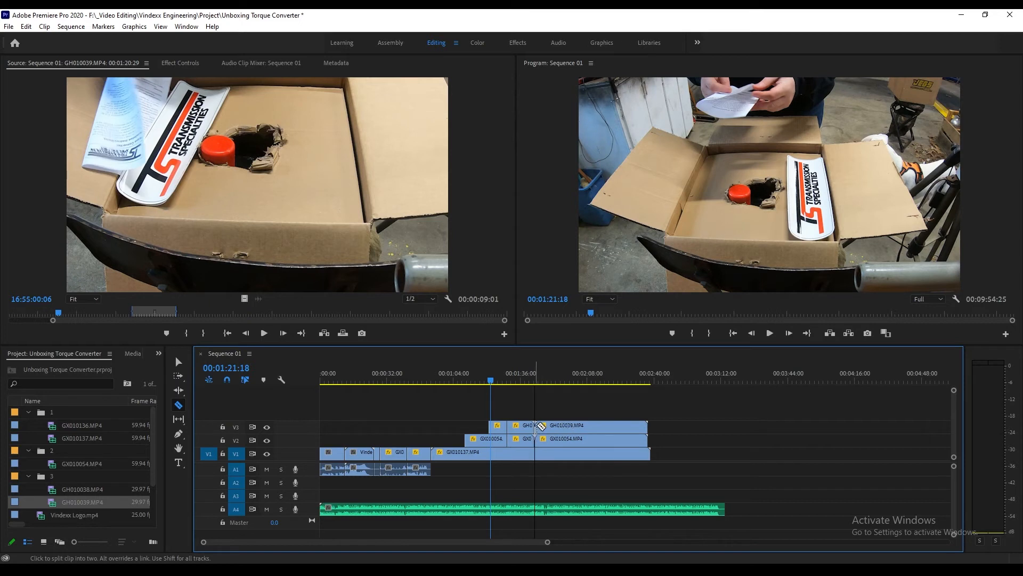
click(562, 425)
click(562, 438)
click(591, 425)
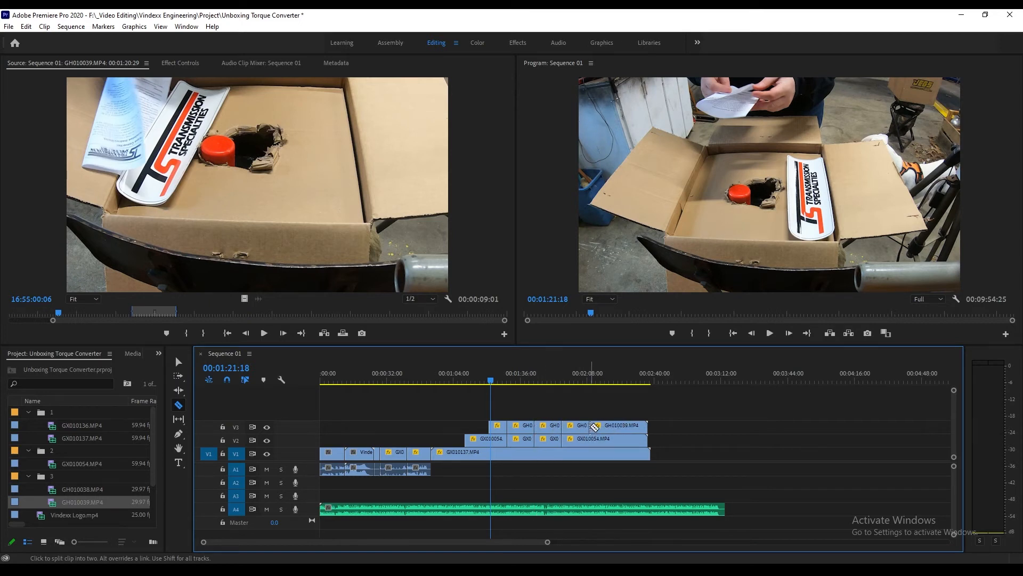
click(591, 438)
click(616, 425)
click(616, 439)
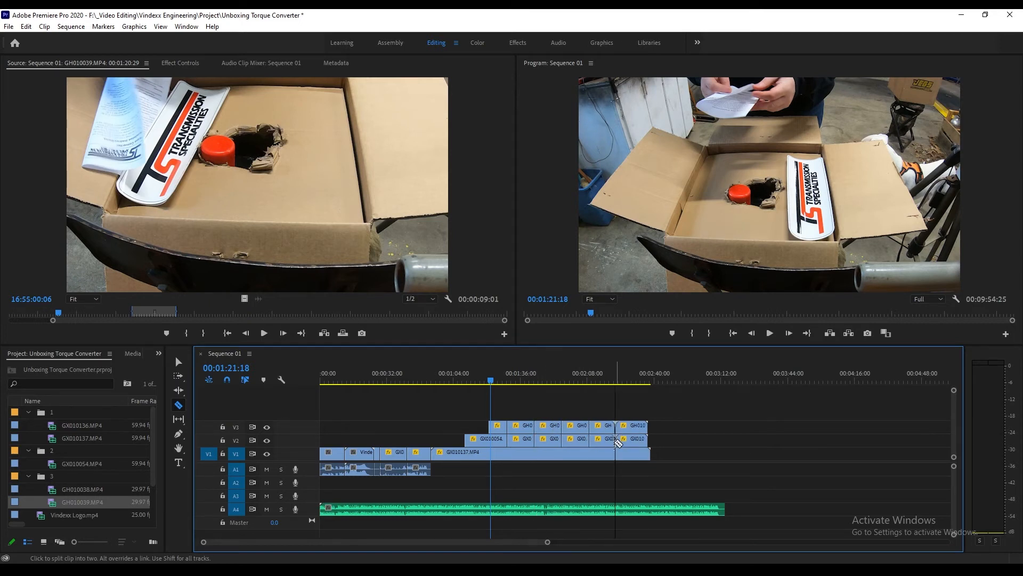
- Delete the second, third, fifth and sixth GH010039.MP4 segments and the third, fourth and sixth GX010054.MP4 segments
click(178, 362)
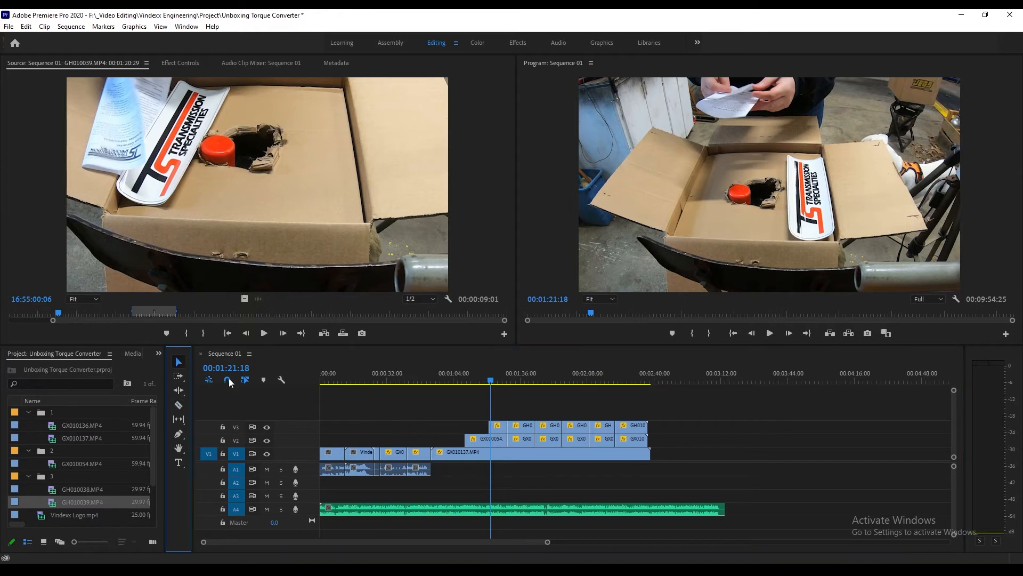
click(522, 430)
key(Delete)
click(548, 439)
key(Delete)
click(548, 428)
key(Delete)
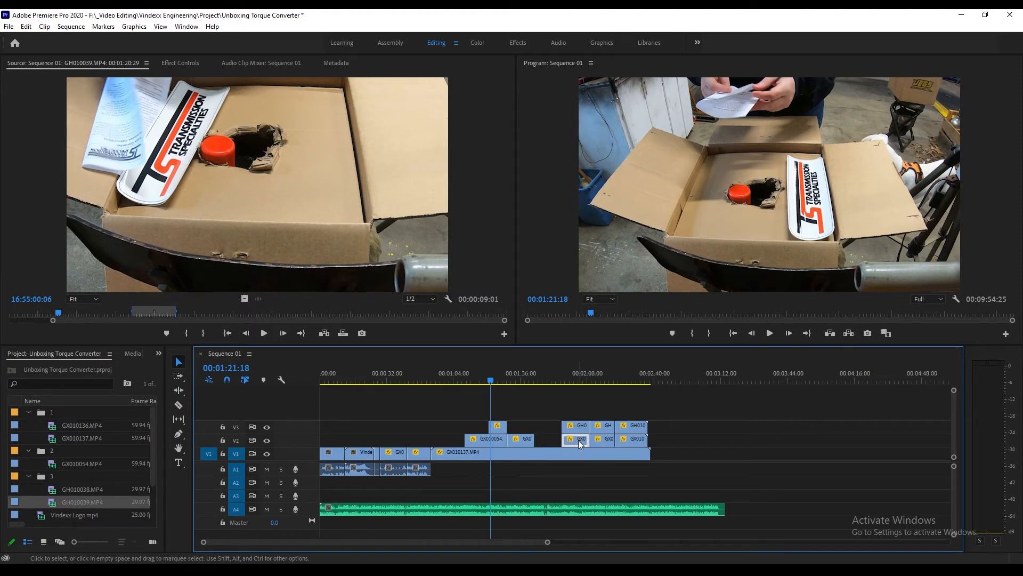
key(Delete)
click(604, 430)
key(Delete)
click(640, 429)
key(Delete)
click(632, 437)
key(Delete)
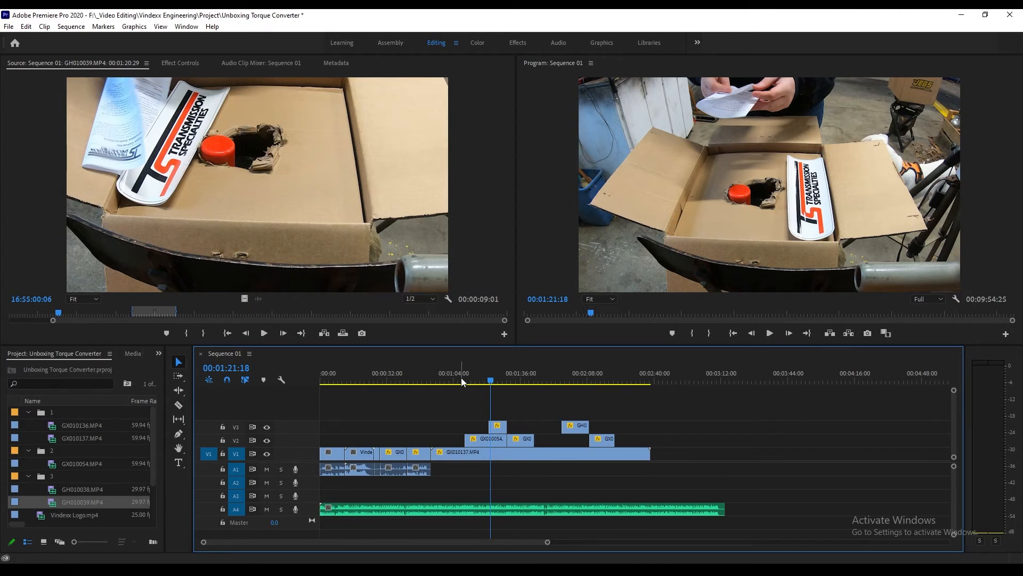
- Review the cut up to 00:01:37:18 and move the three remaining GX010054.MP4 segments together about 8 seconds earlier
key(space)
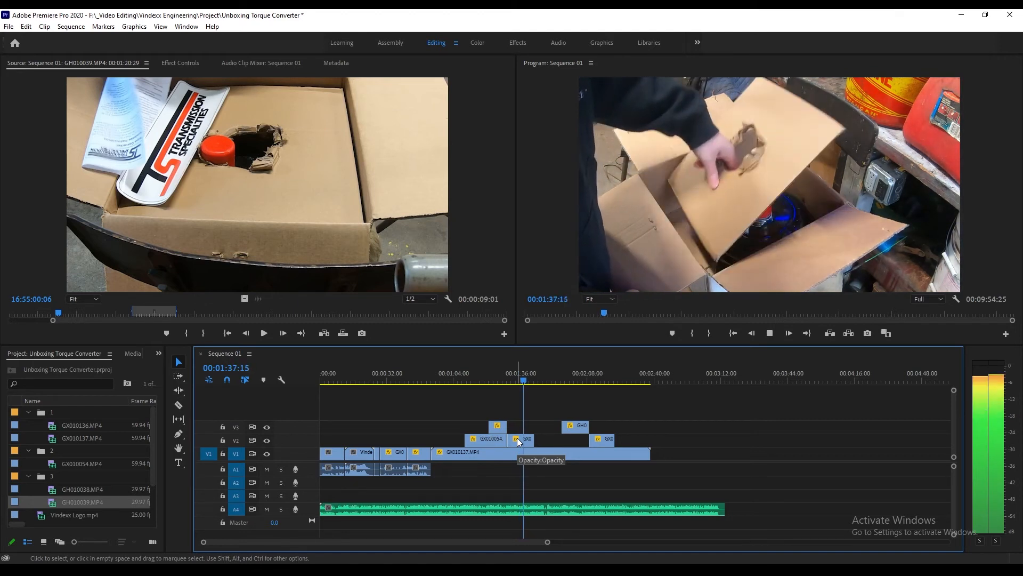
key(space)
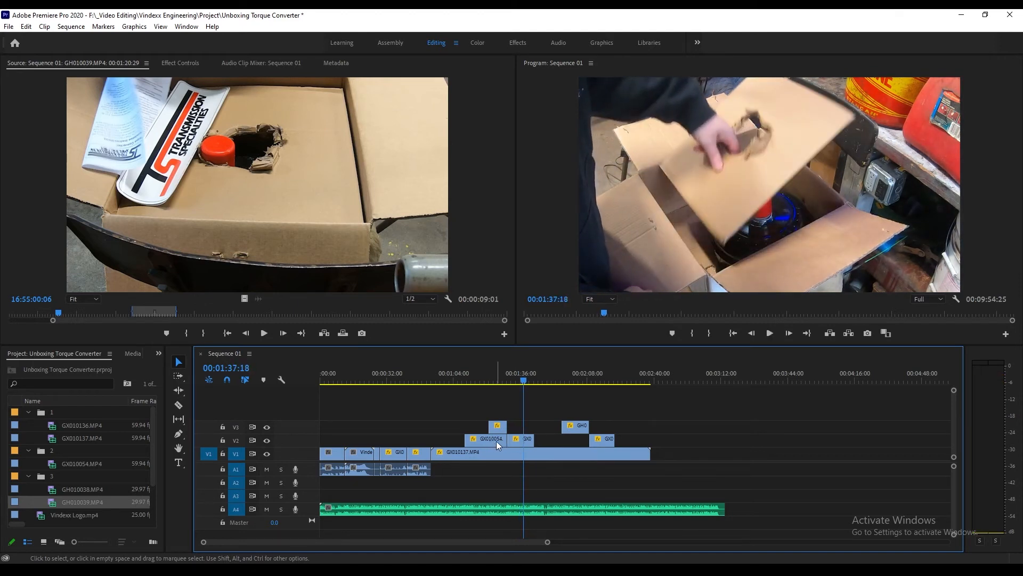
drag(634, 436, 582, 440)
click(518, 379)
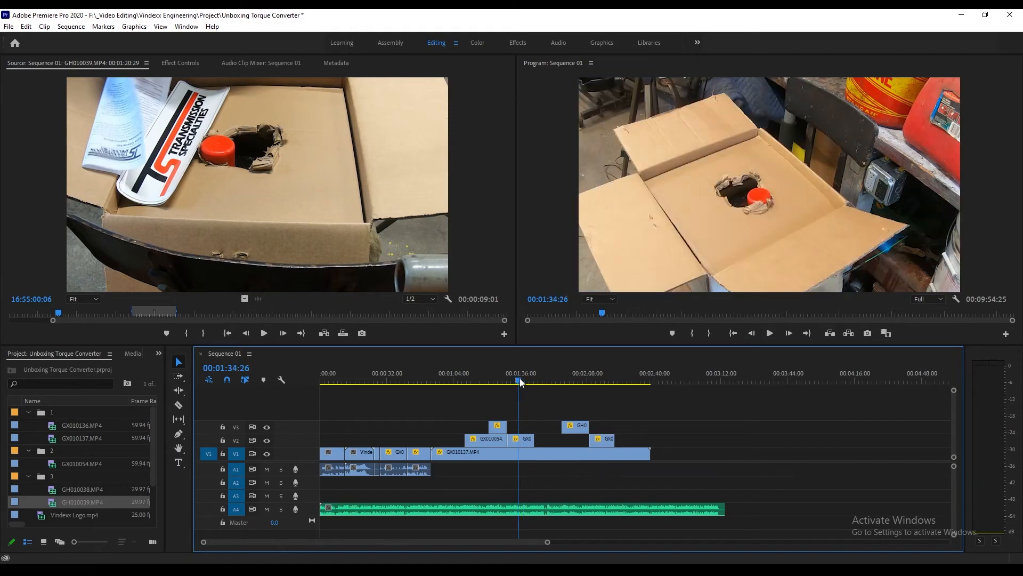
click(484, 439)
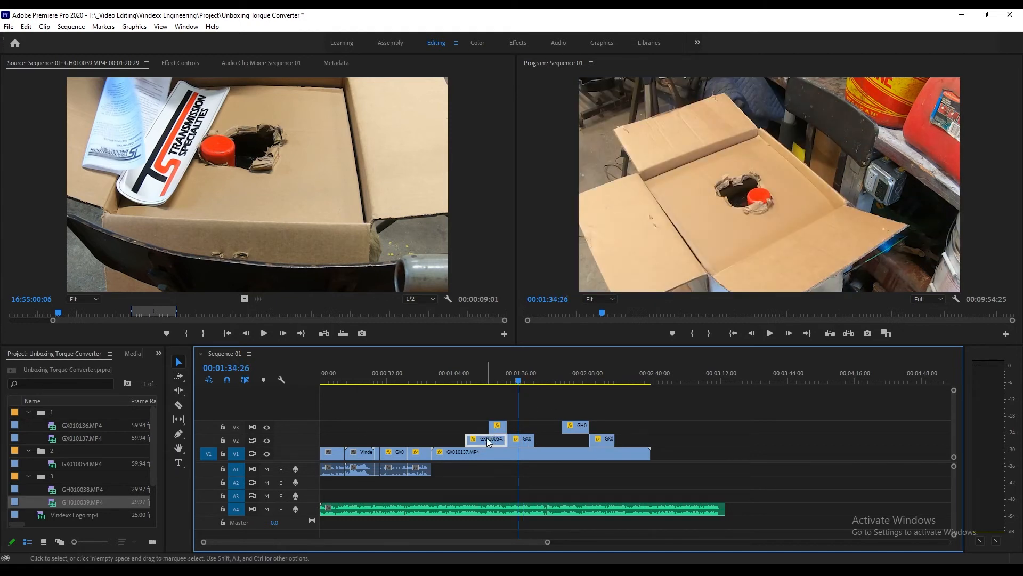
drag(627, 440, 472, 441)
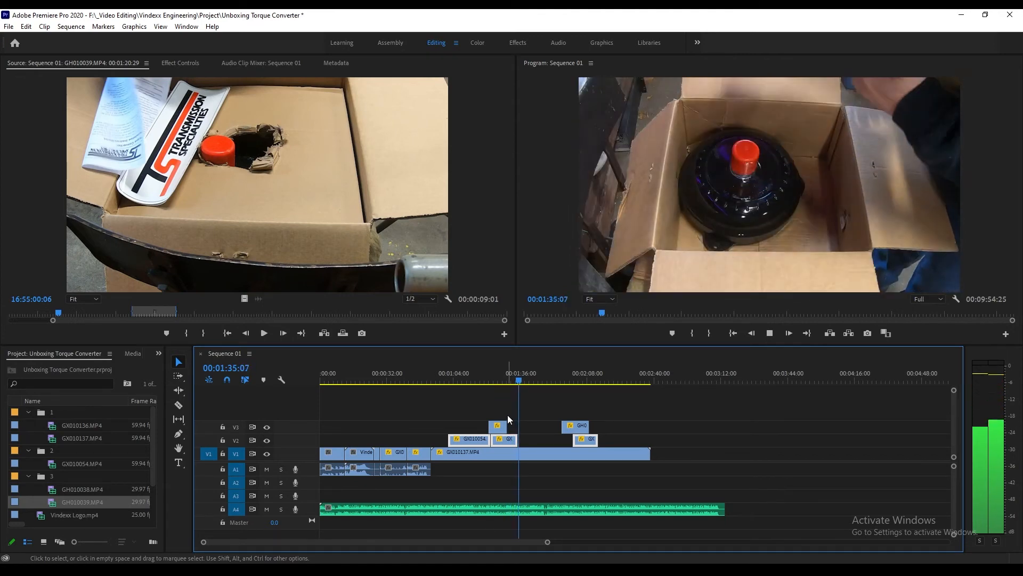
key(space)
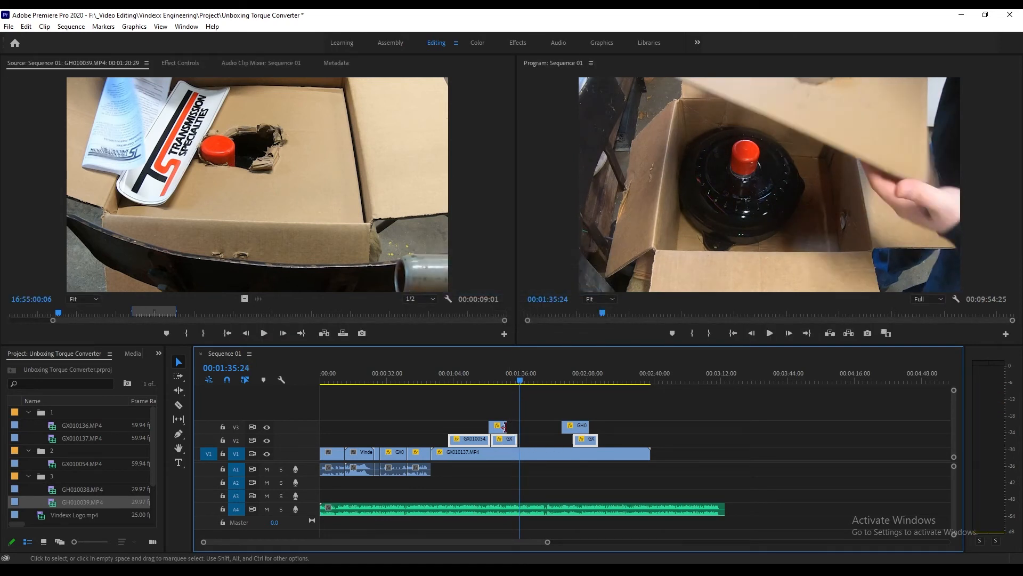
- Shift all GH010039.MP4 and GX010054.MP4 segments together so the first GH010039.MP4 segment starts at 00:01:25:13, and play through to 00:01:48:08
drag(614, 419, 465, 443)
drag(496, 429, 494, 431)
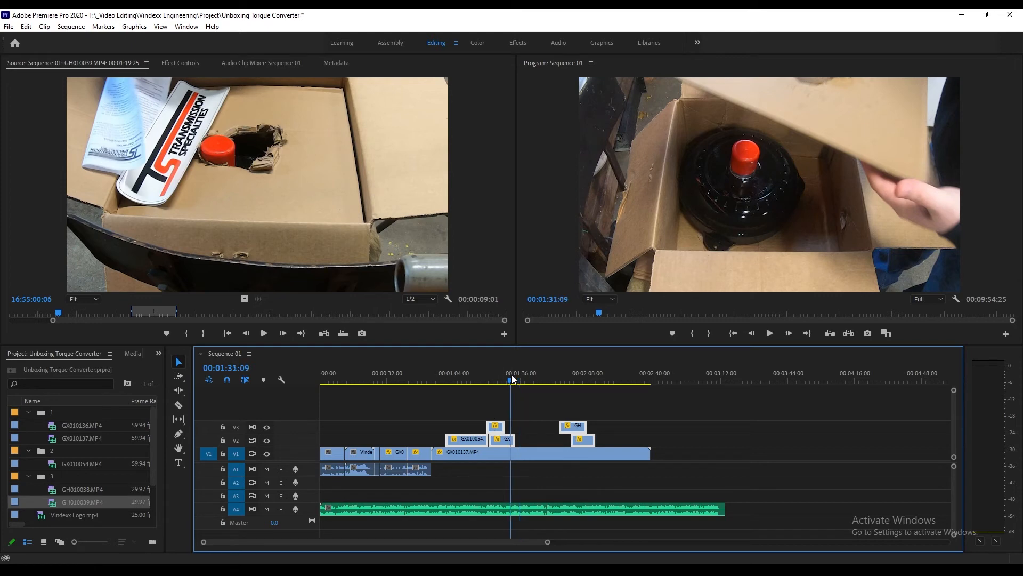
key(space)
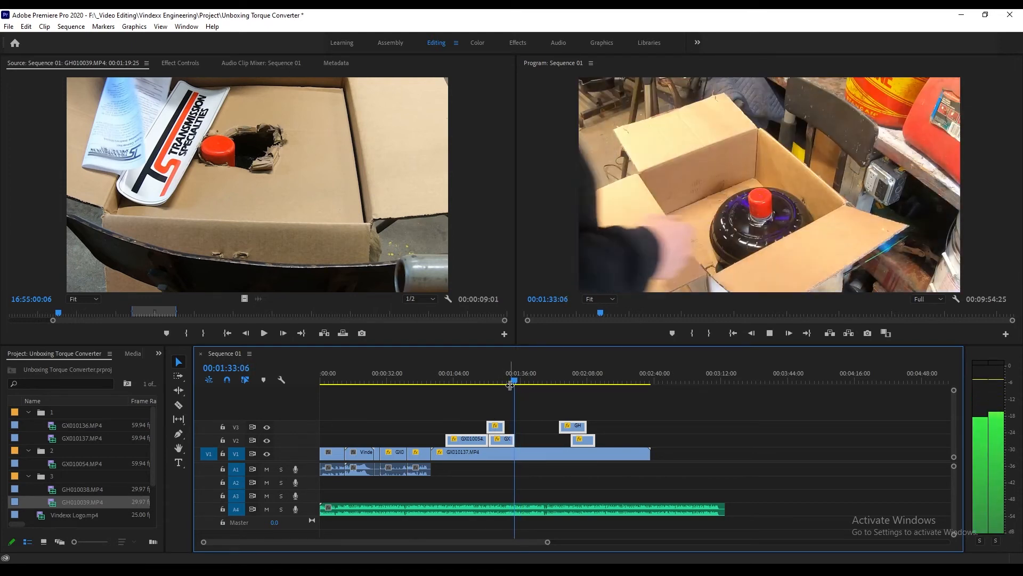
key(space)
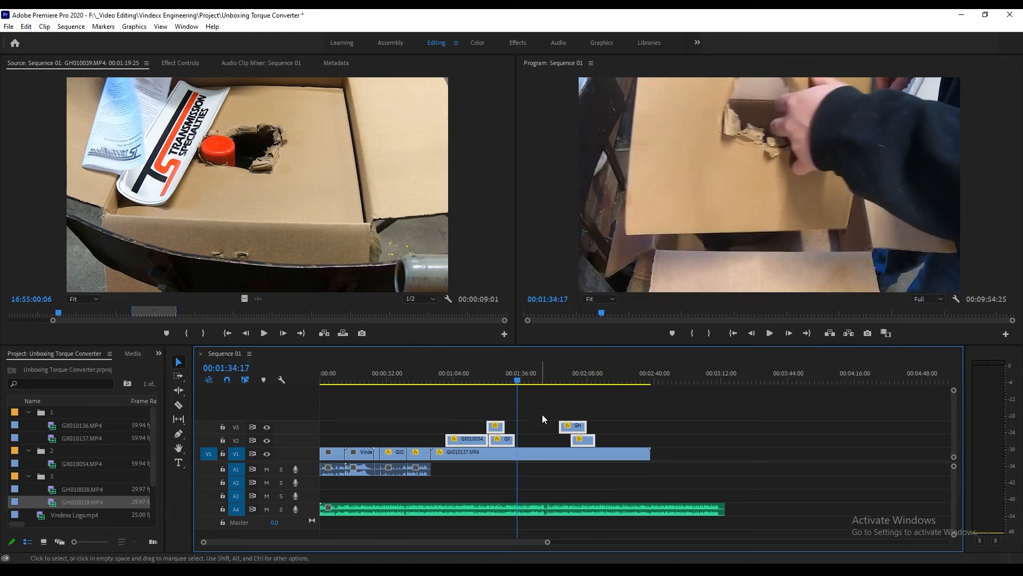
drag(580, 428, 593, 429)
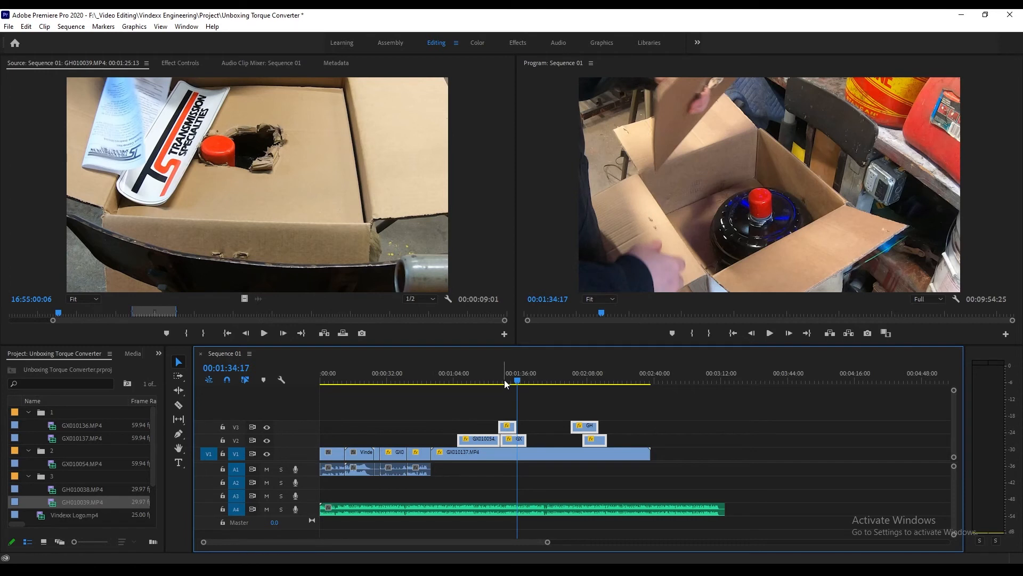
key(space)
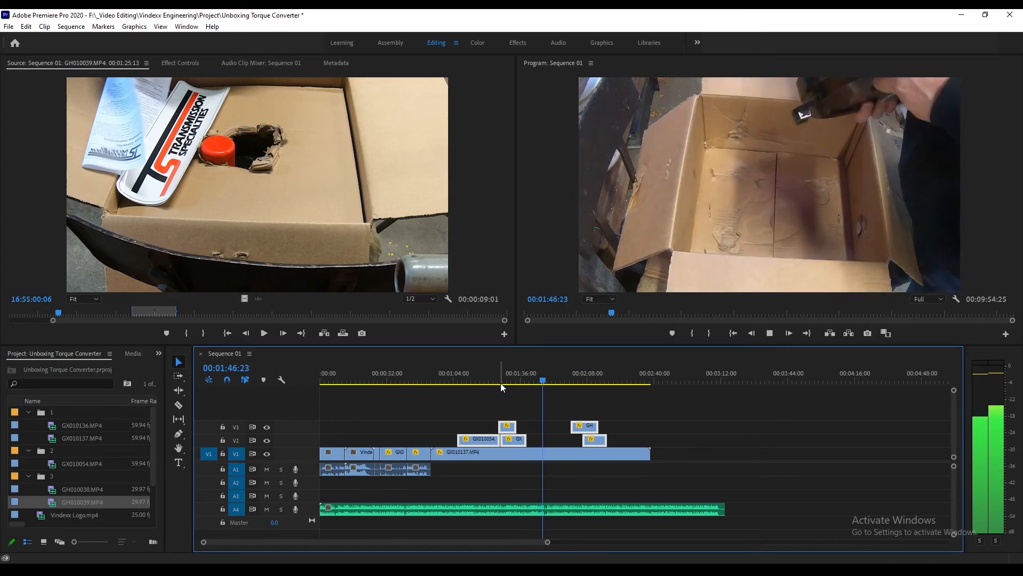
key(space)
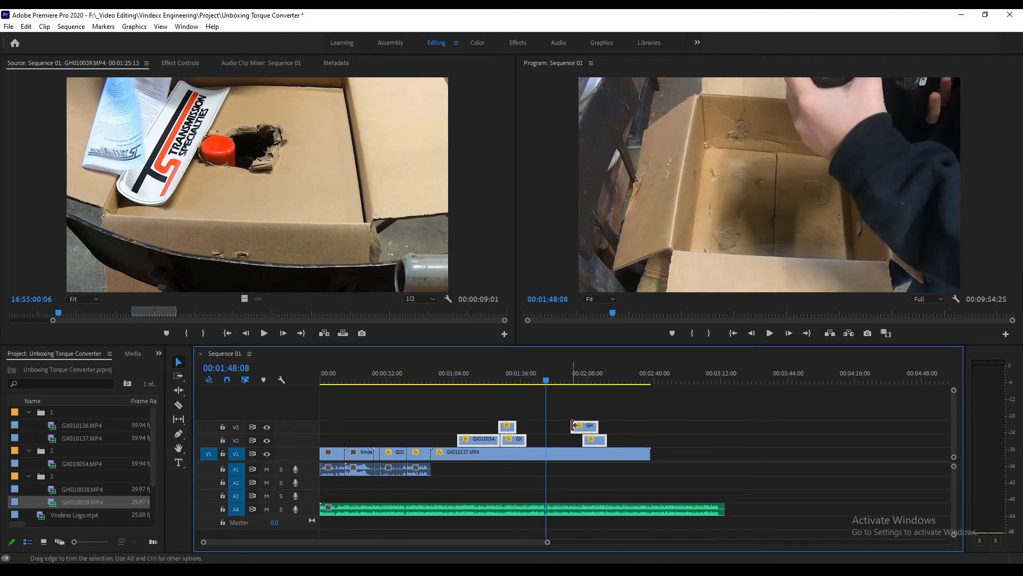
- Move the second GH010039.MP4 segment back to start at about 00:01:46 and nudge its picture slightly upward in the frame
click(557, 427)
click(601, 427)
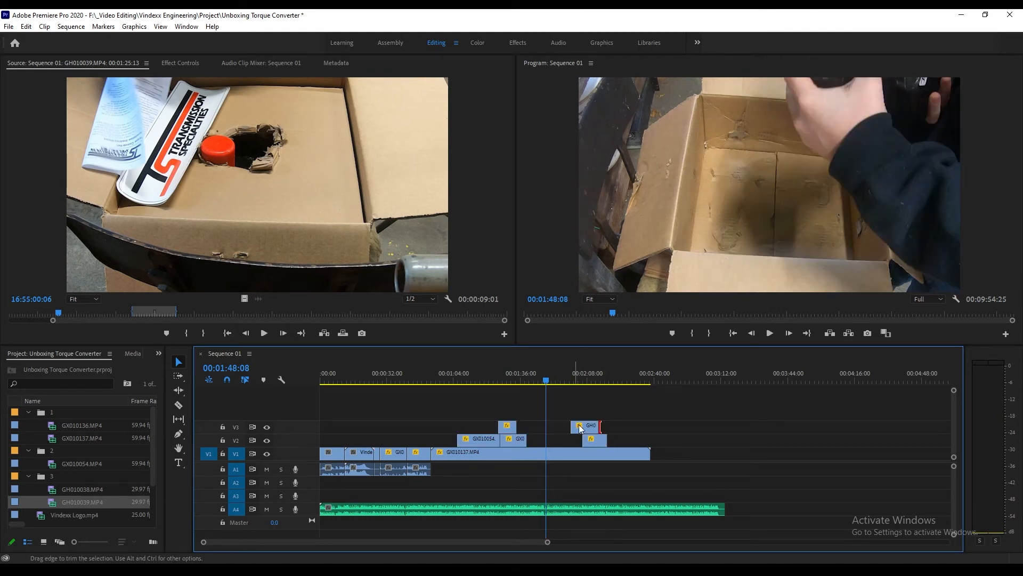
drag(541, 426, 569, 425)
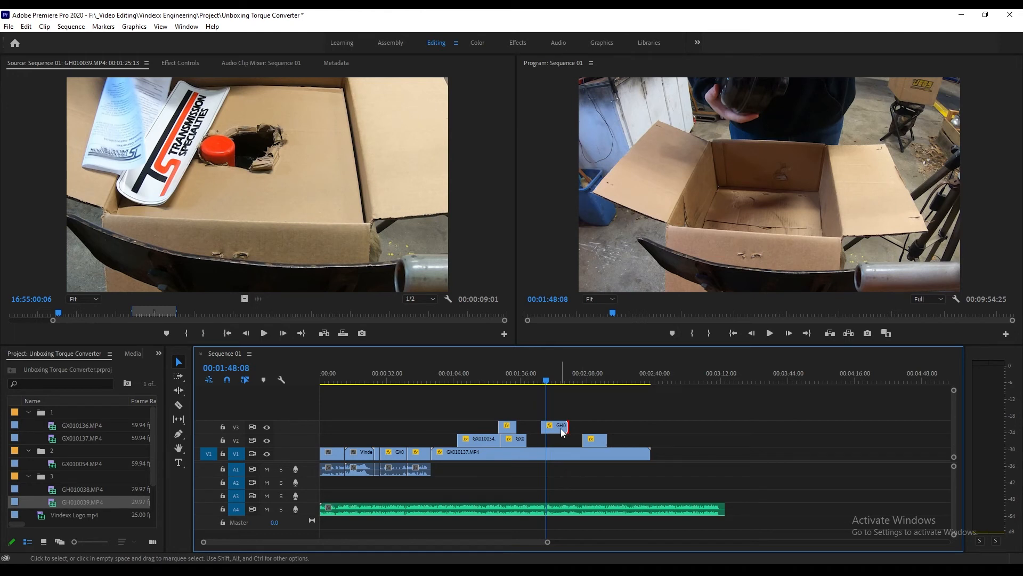
click(737, 185)
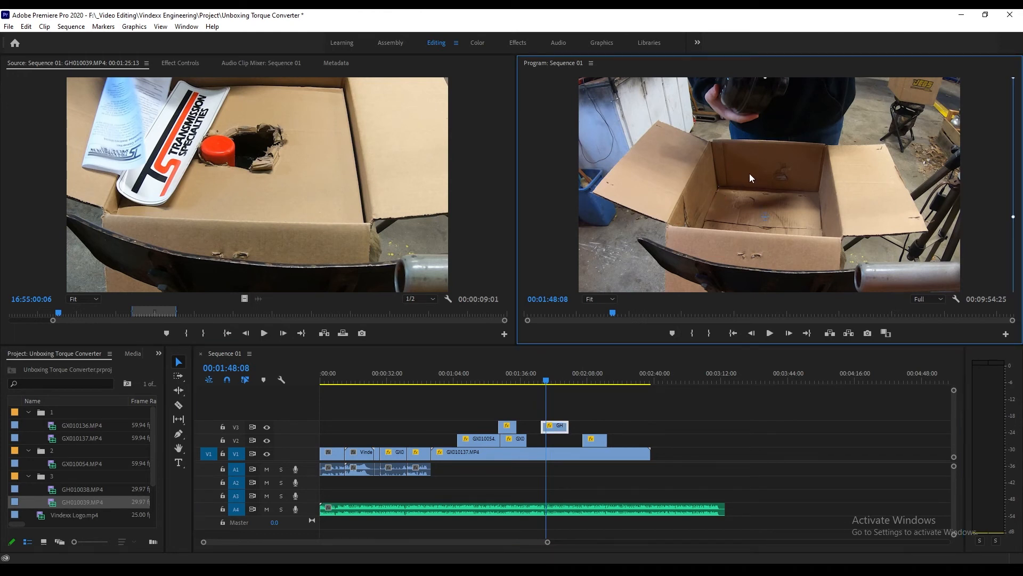
mouse_move(777, 169)
mouse_down()
mouse_move(776, 185)
mouse_move(777, 170)
mouse_up()
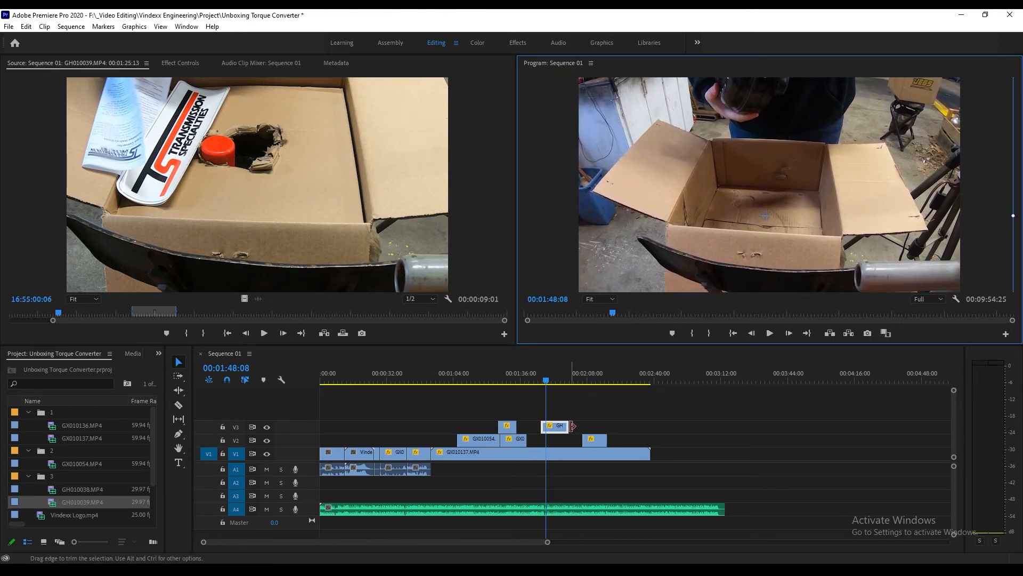
- Extend the last GX010054.MP4 segment's start to about 00:01:46 and trim the second GH010039.MP4 segment to run from about 00:01:43 to 00:01:48
drag(584, 437, 555, 427)
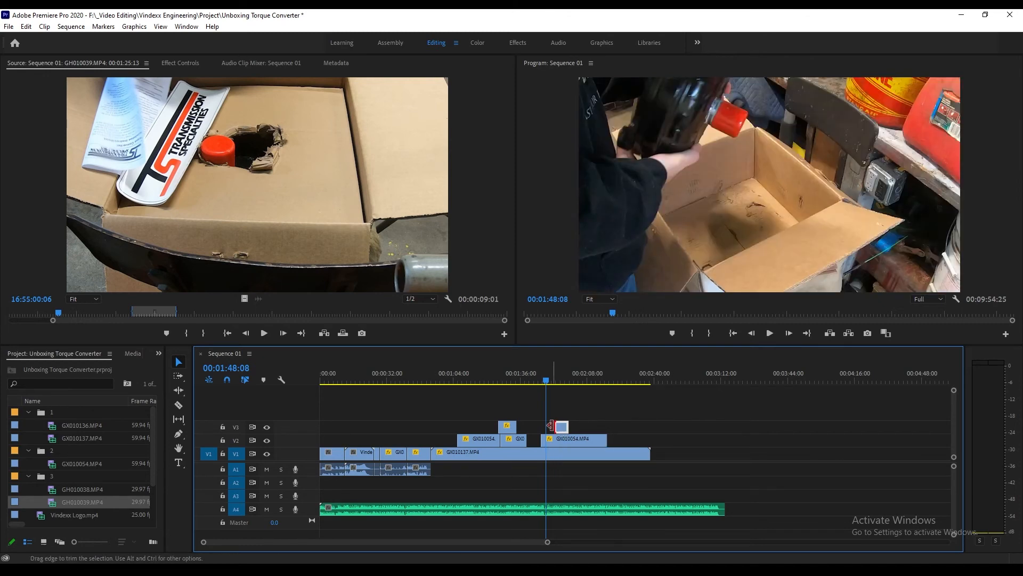
drag(551, 425, 535, 425)
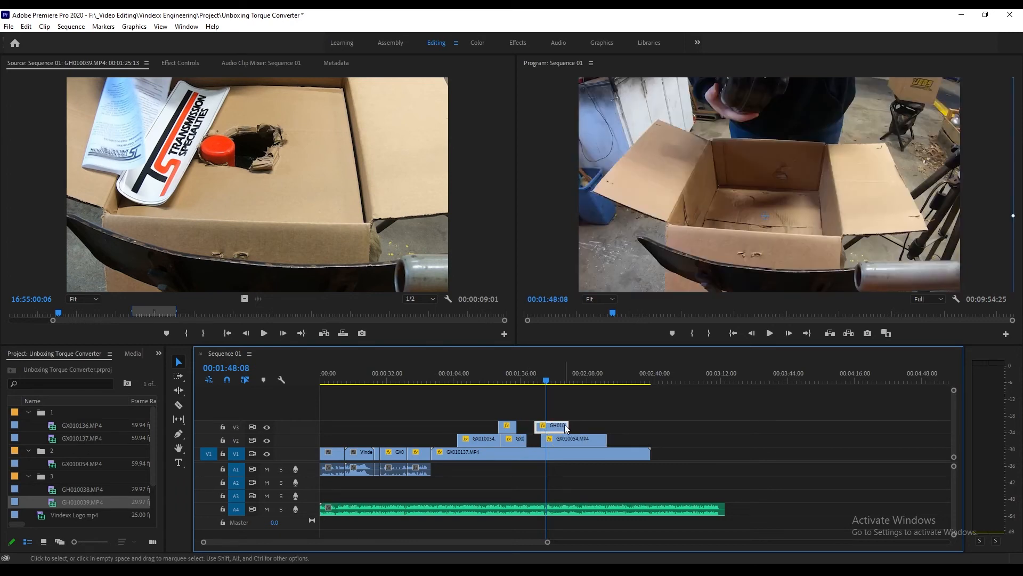
drag(568, 425, 544, 426)
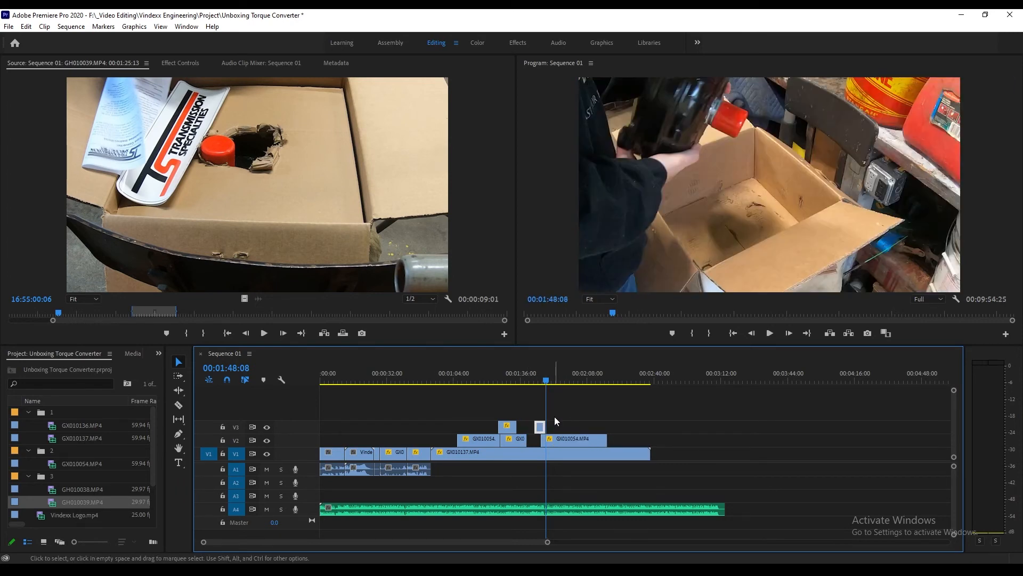
- Play the cut from 00:01:37:27 and trim the end of the last GX010054.MP4 segment to 00:01:59:18
click(525, 379)
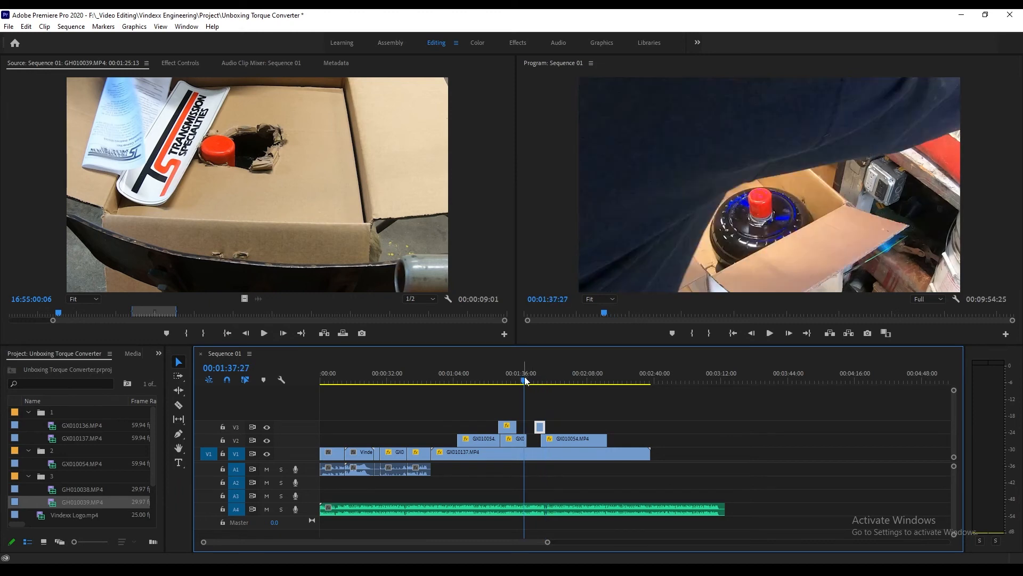
key(space)
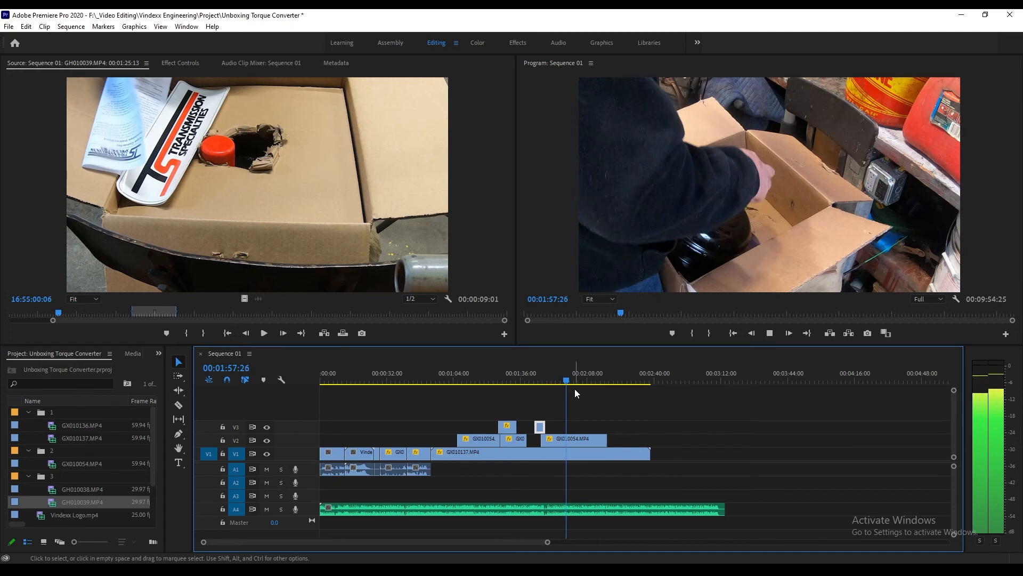
key(space)
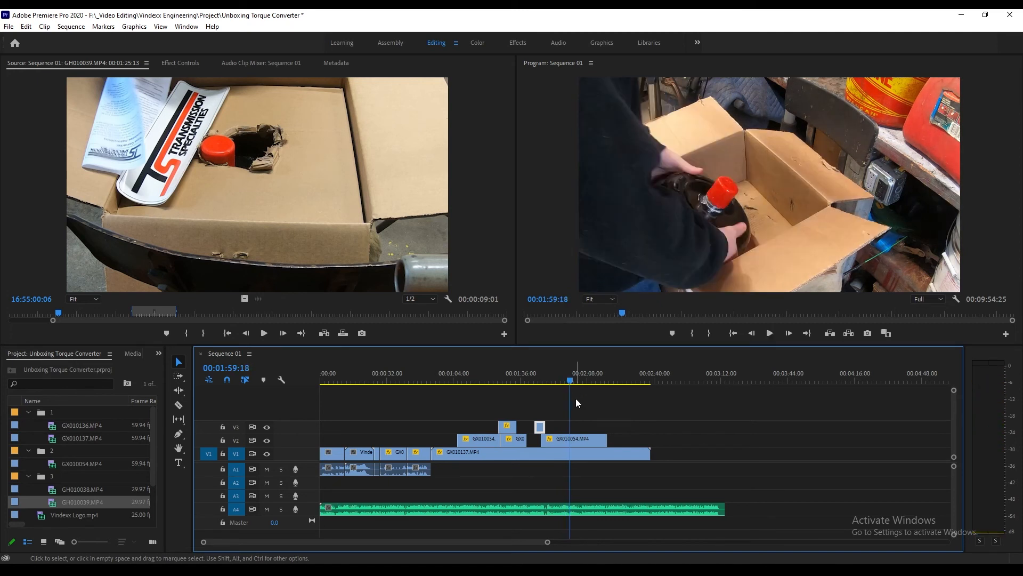
drag(604, 439, 570, 440)
- Play on to 00:02:23:13 and trim the GX010137.MP4 clip's end to that point
key(space)
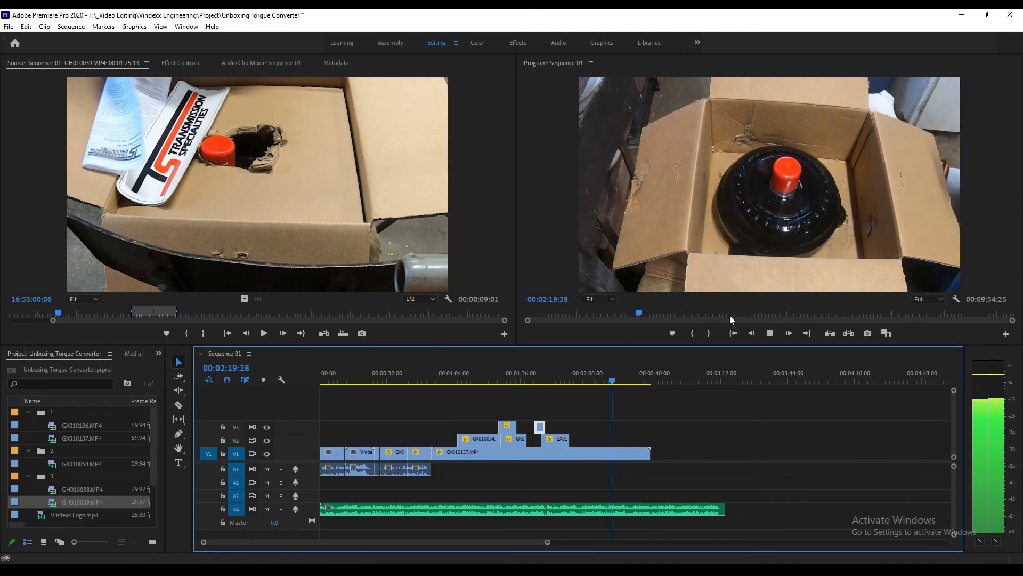
click(770, 333)
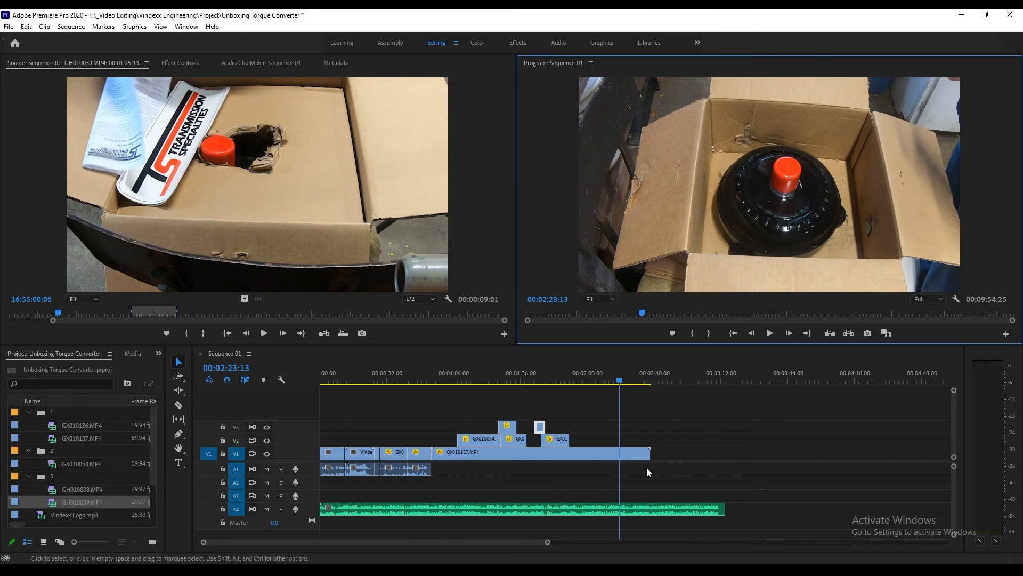
drag(648, 452, 619, 451)
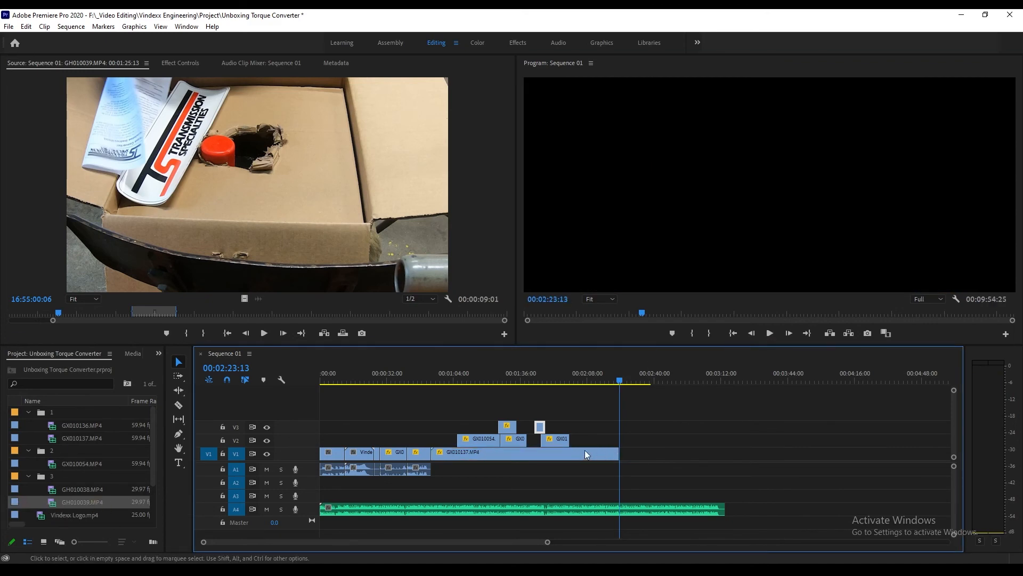
- Collapse the three footage bins and place Youtube - 25252.mp4 on V1 directly after the GX010137.MP4 clip
click(28, 412)
click(29, 424)
click(28, 438)
drag(59, 478, 634, 476)
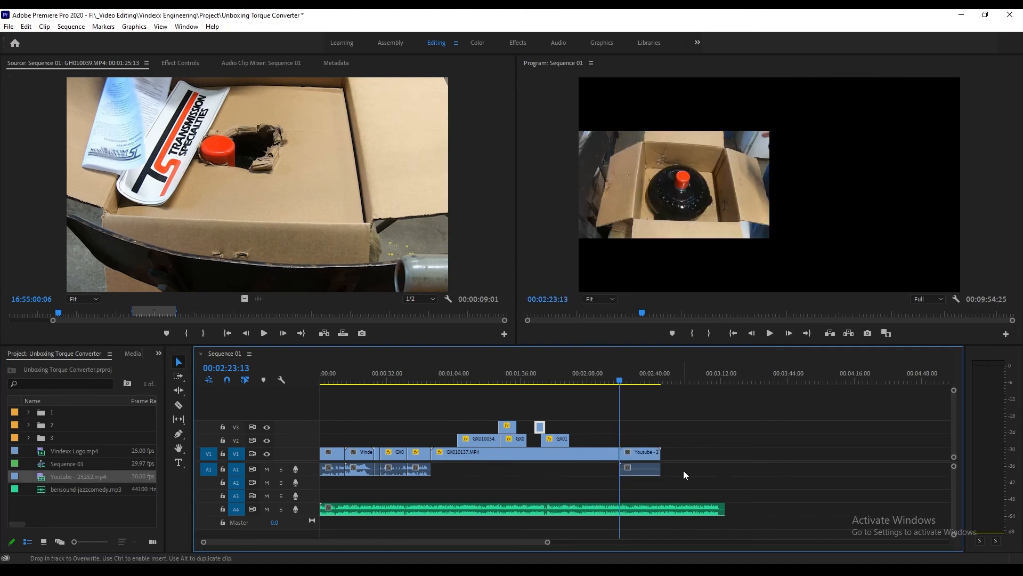
- Add a frame hold to the Youtube - 25252.mp4 clip at 00:02:41:12 and extend the held frame to the end of the music track
right_click(652, 456)
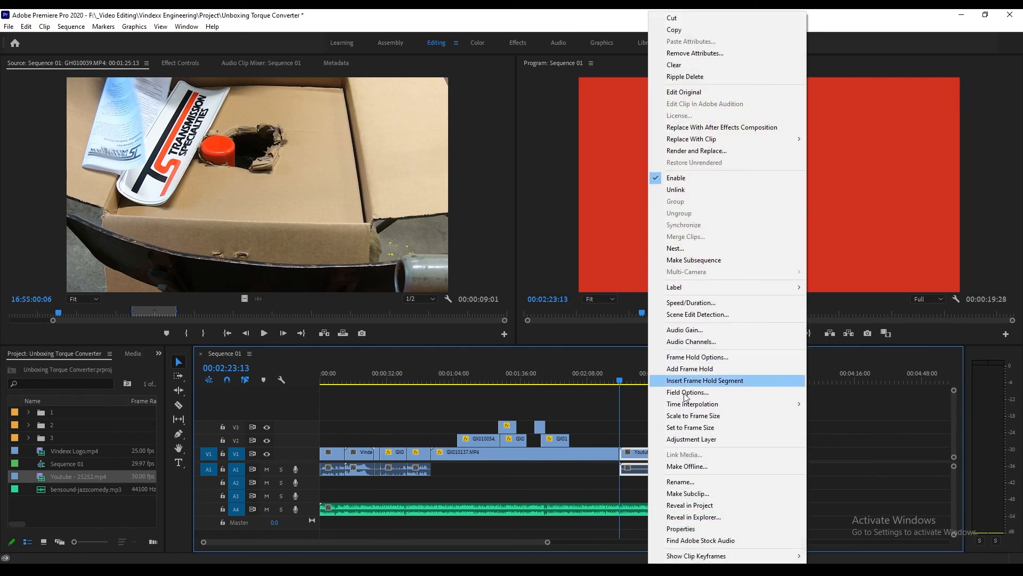
drag(629, 380, 657, 378)
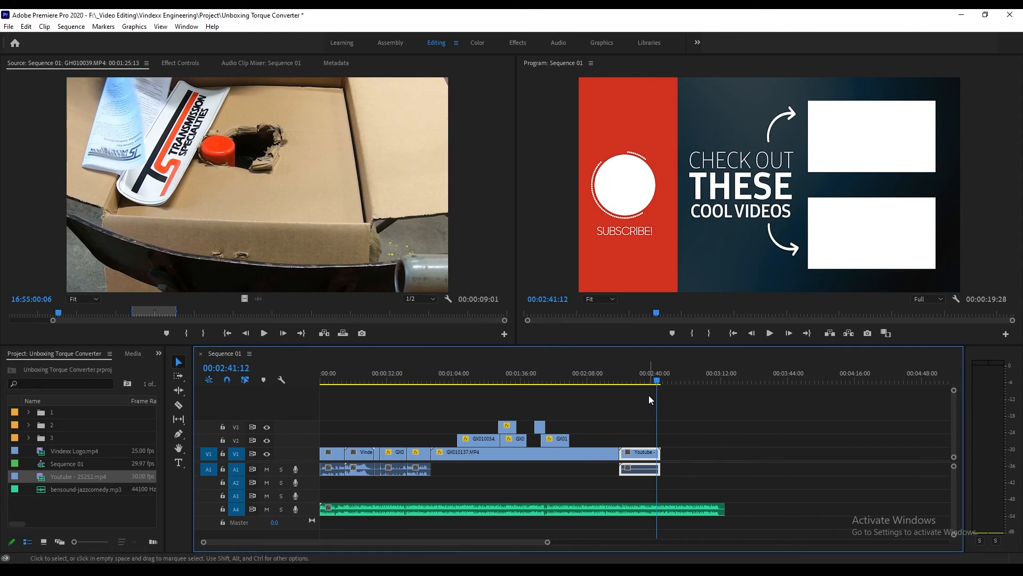
right_click(657, 454)
click(662, 454)
right_click(662, 454)
click(643, 455)
right_click(648, 453)
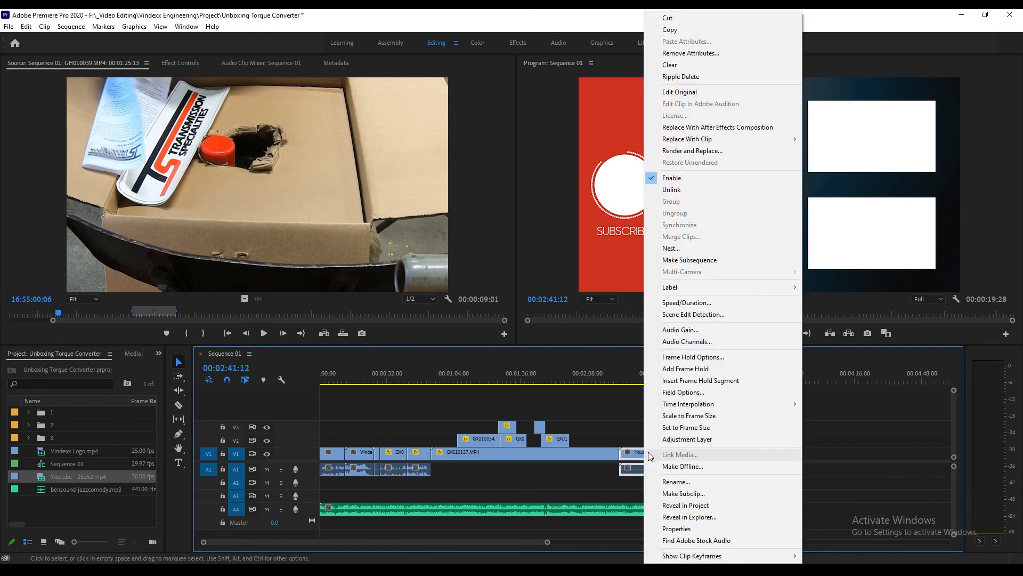
click(703, 369)
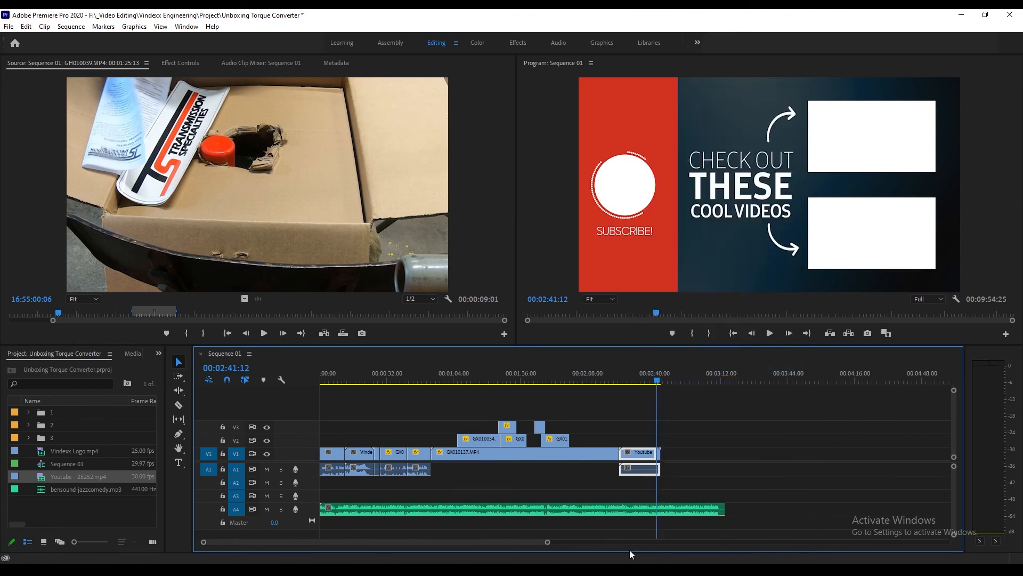
drag(547, 544, 431, 542)
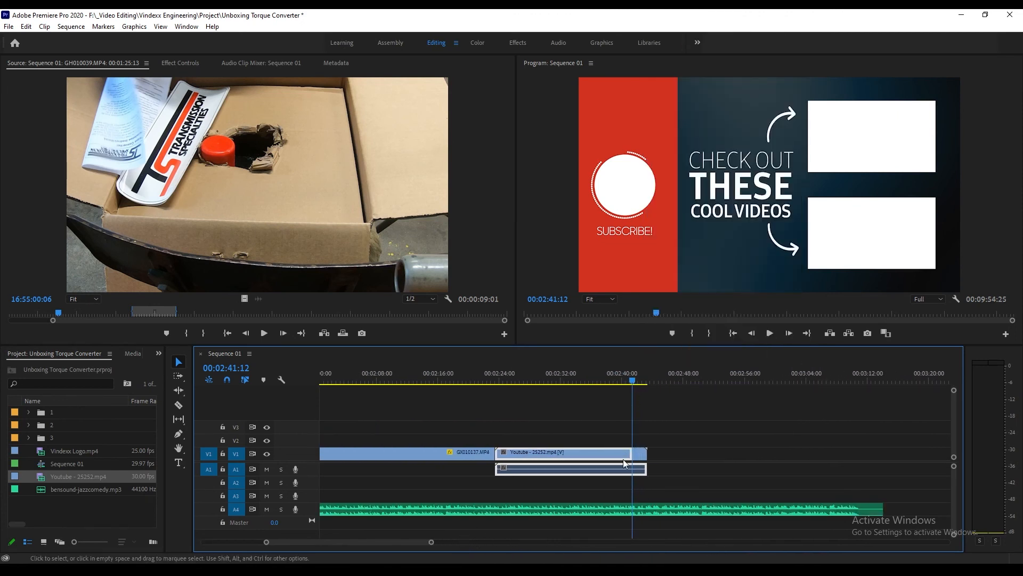
drag(649, 450, 883, 452)
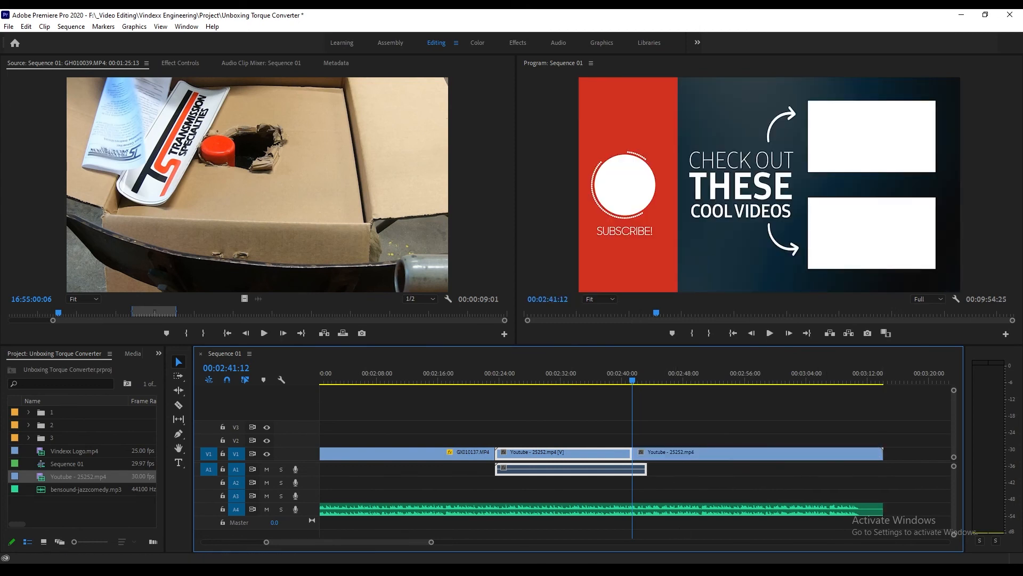
- Lower the audio gain of the background music clip on A4
drag(430, 543, 538, 543)
right_click(512, 508)
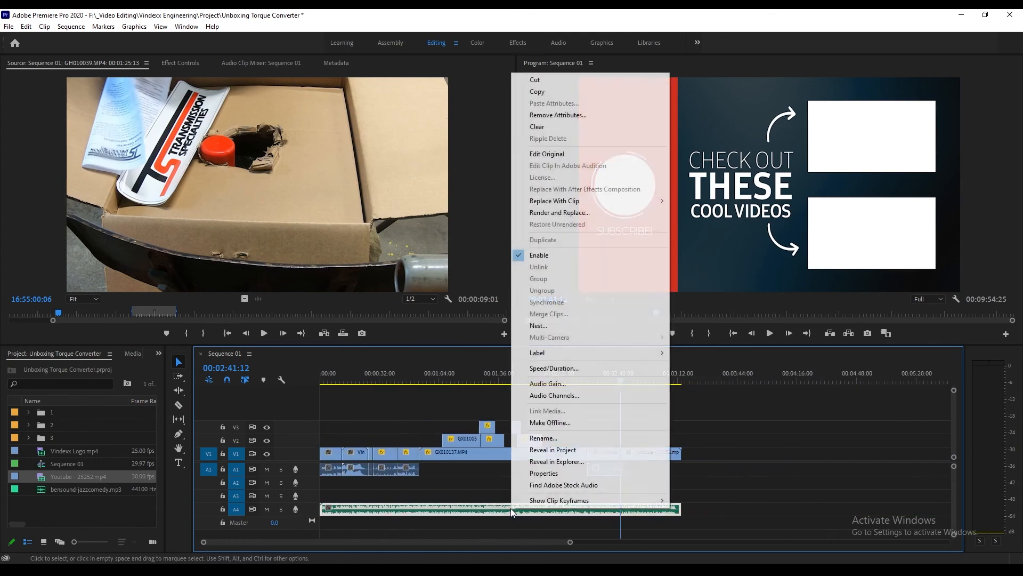
click(554, 367)
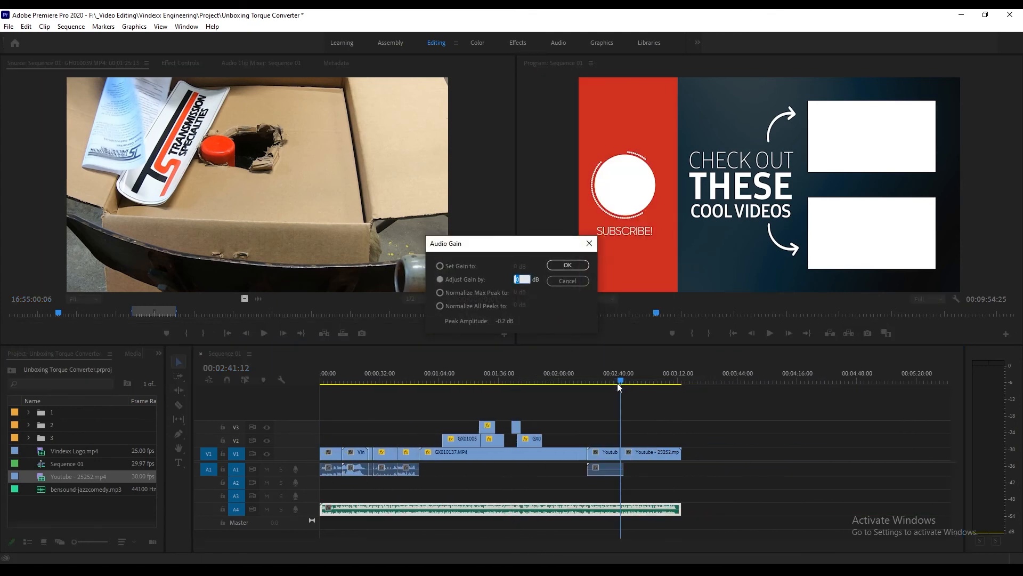
key(Return)
- Play the sequence from the beginning to 00:00:13:00 and set the Vindexx Logo.mp4 clip's scale to 50
click(332, 379)
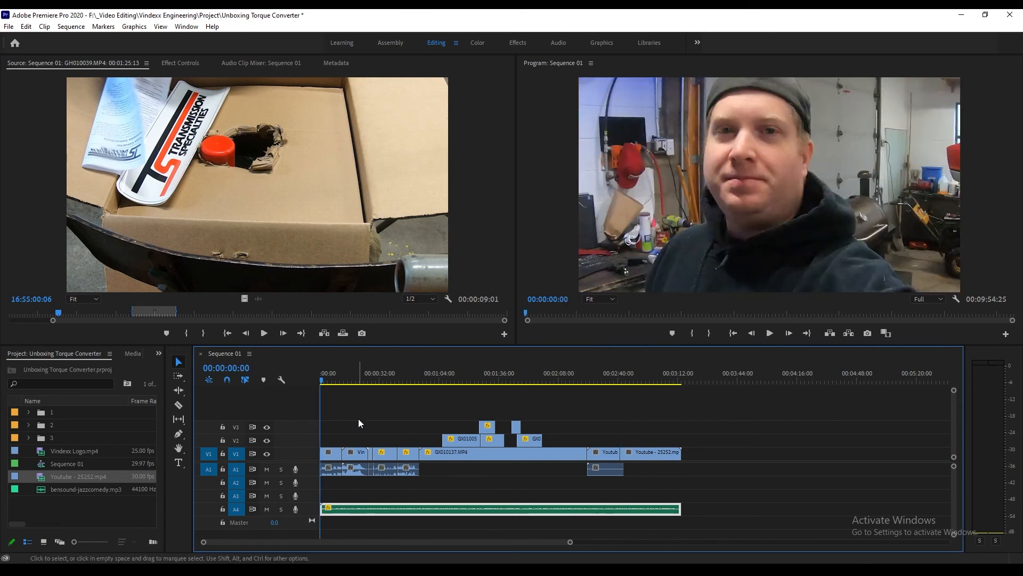
key(space)
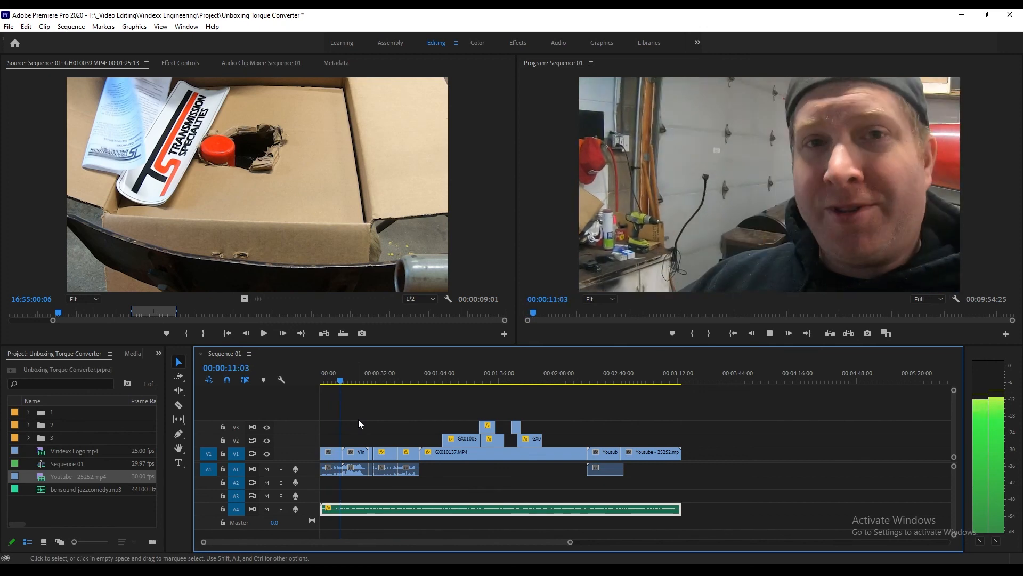
key(space)
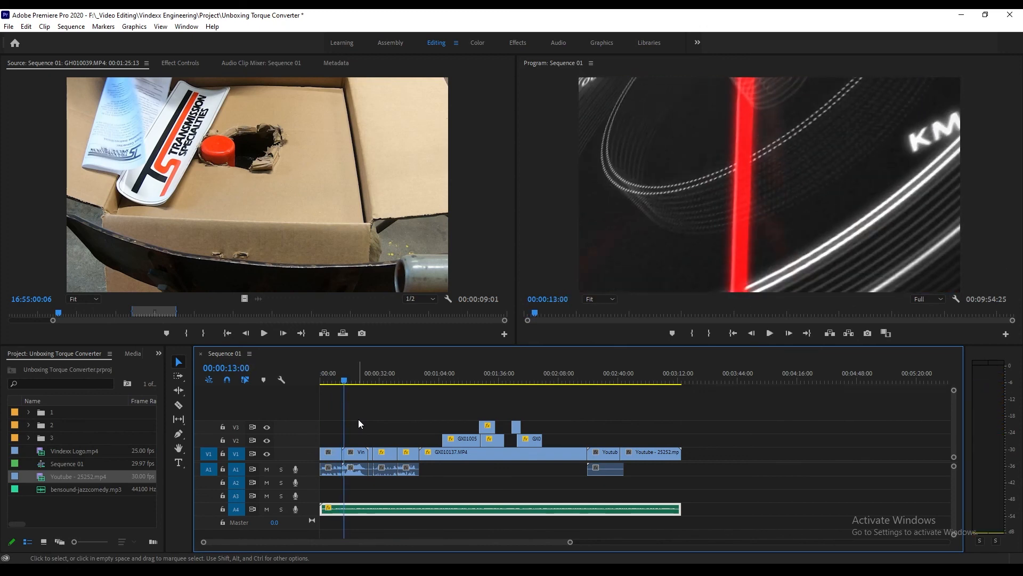
click(362, 455)
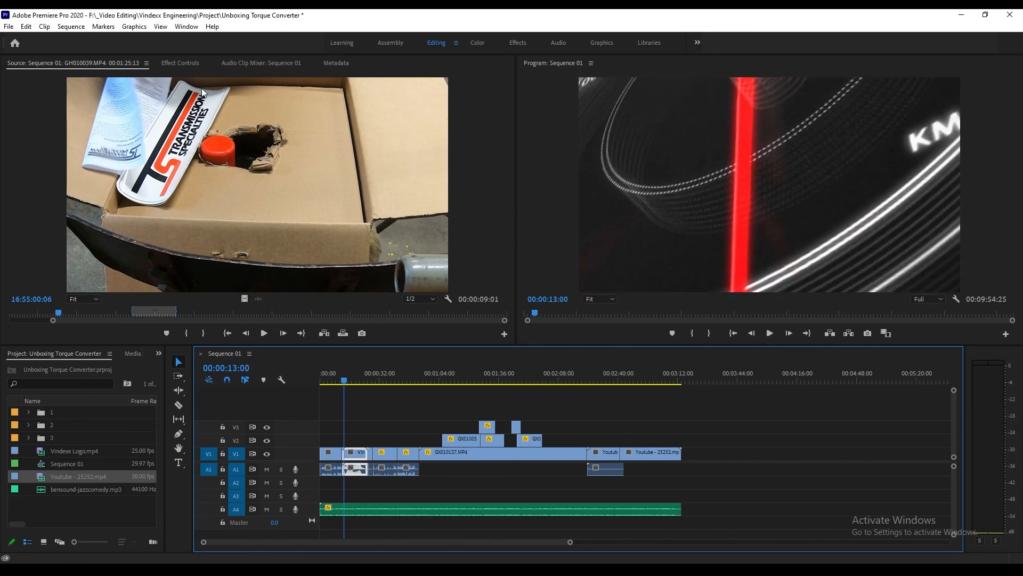
click(168, 64)
text(5)
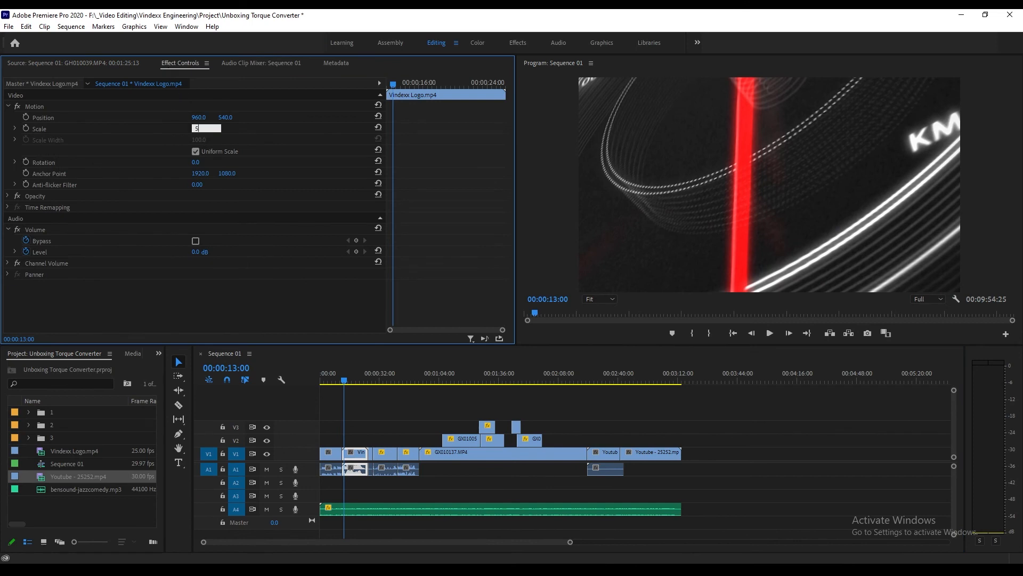
text(0)
key(Return)
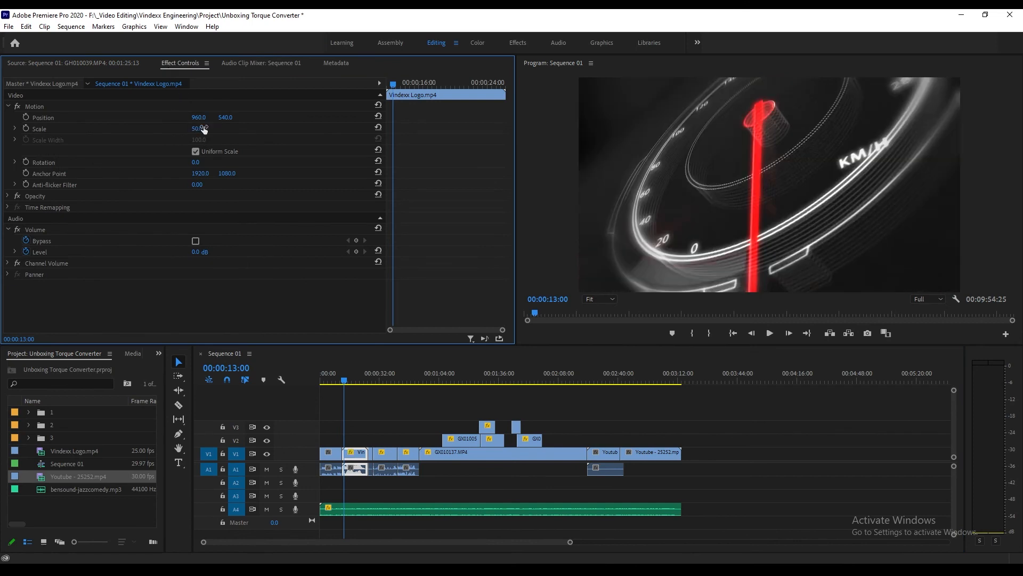
- Lower the audio gain of the Vindexx Logo.mp4 clip
right_click(350, 463)
click(397, 328)
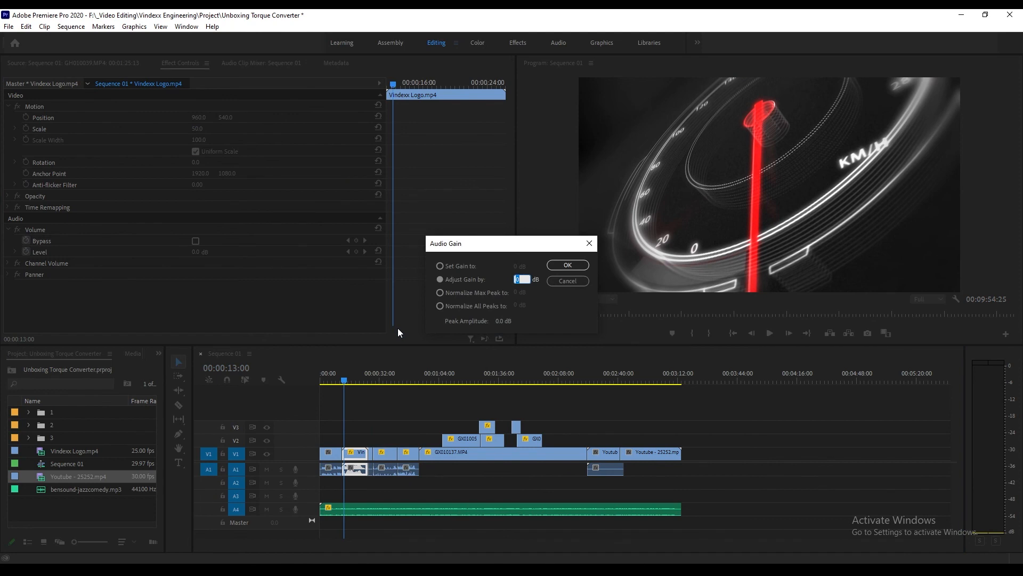
key(Return)
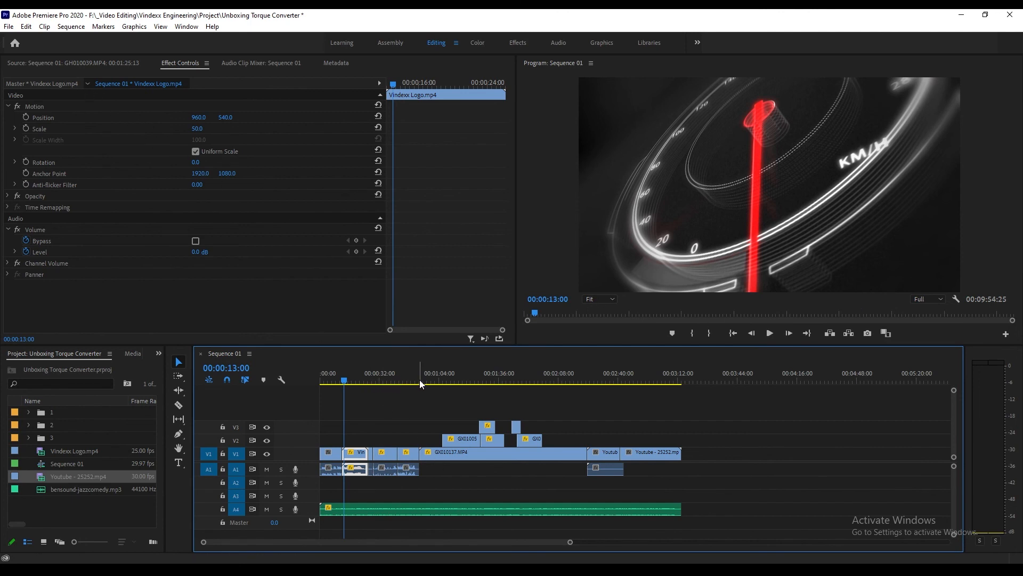
- Play from 00:00:22:09 to 00:00:57:07 to check the audio balance, and return the playhead to 00:00:53:13 where the A1 footage audio ends
drag(420, 380, 362, 373)
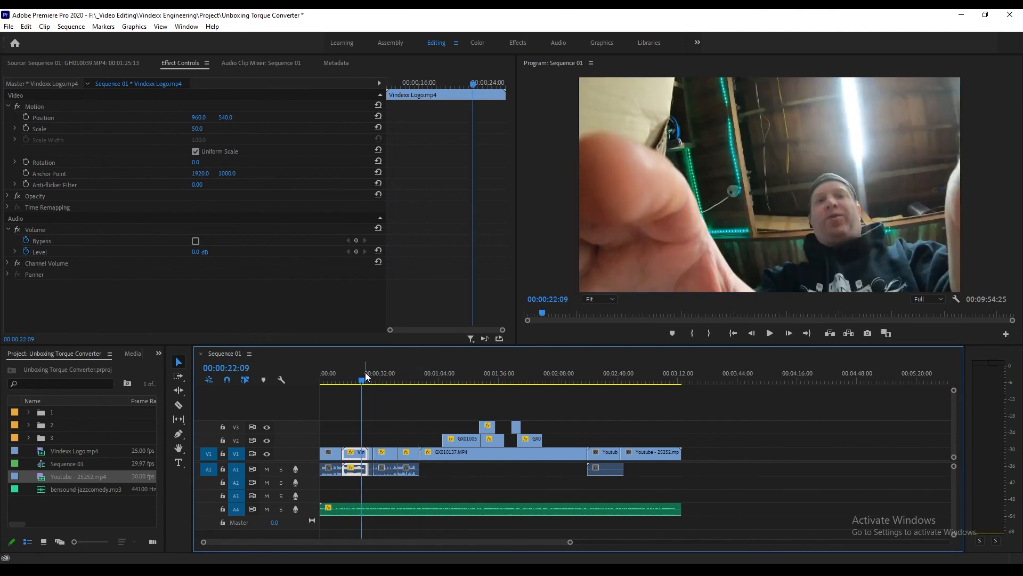
key(space)
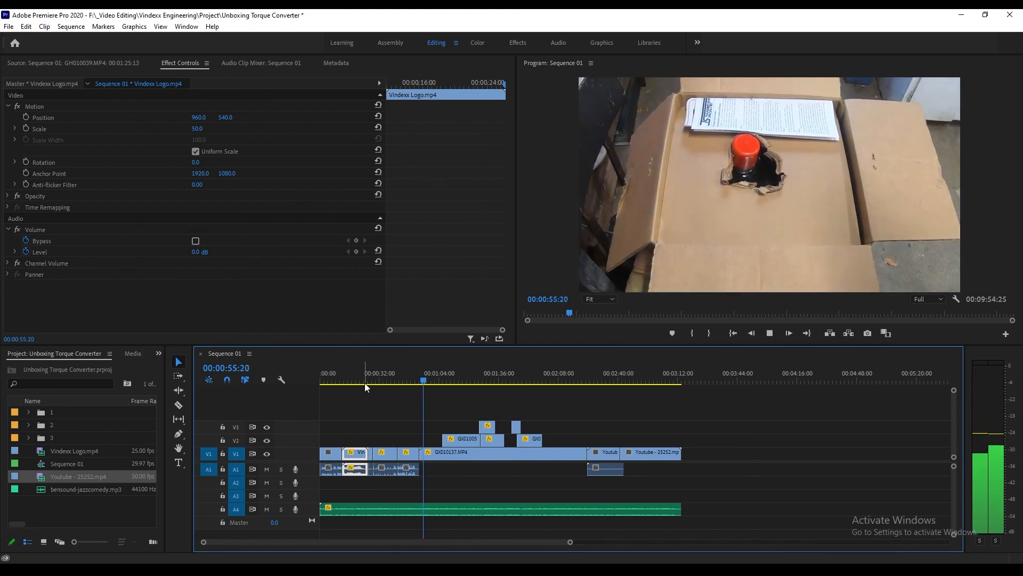
key(space)
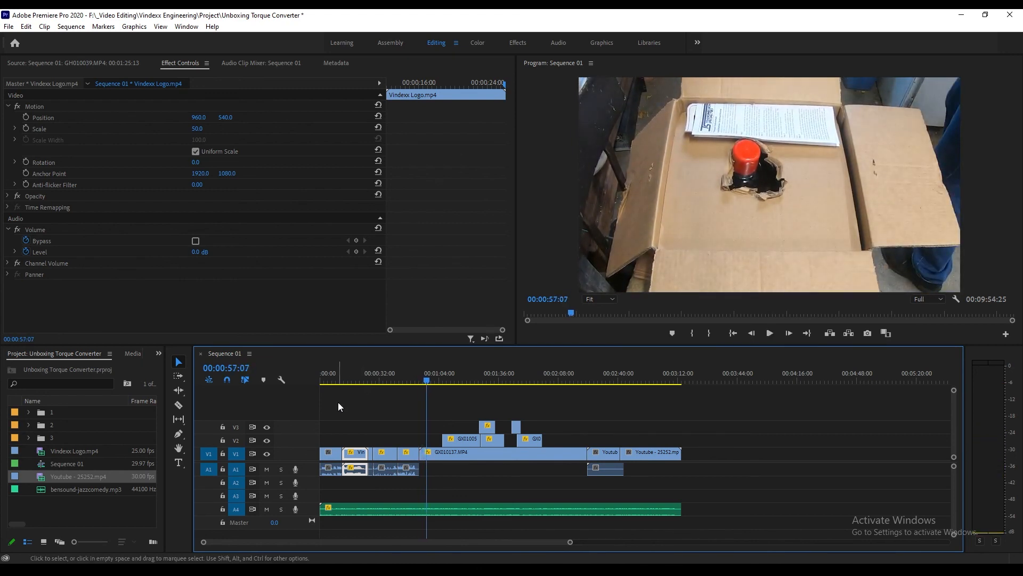
drag(425, 382, 420, 379)
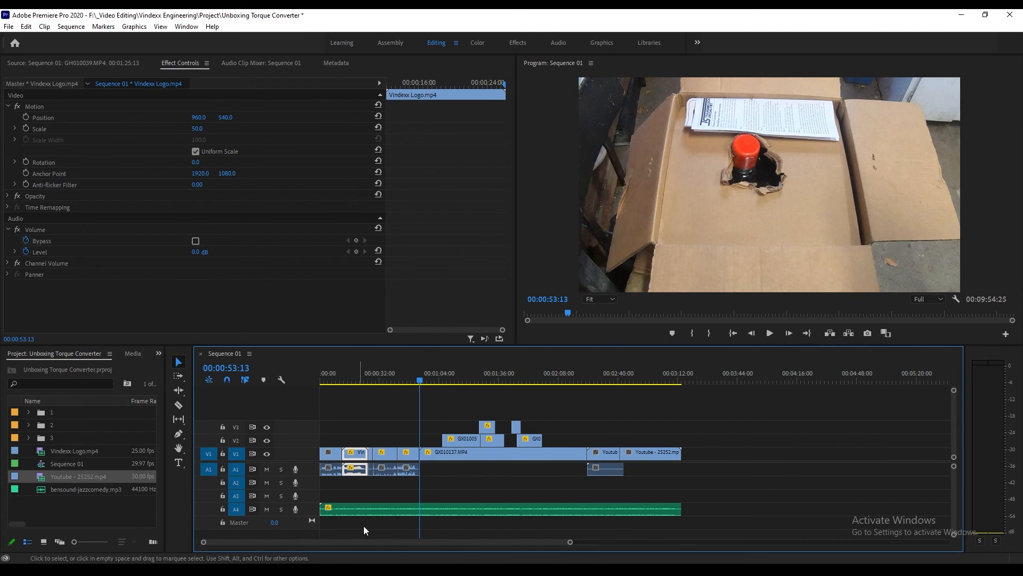